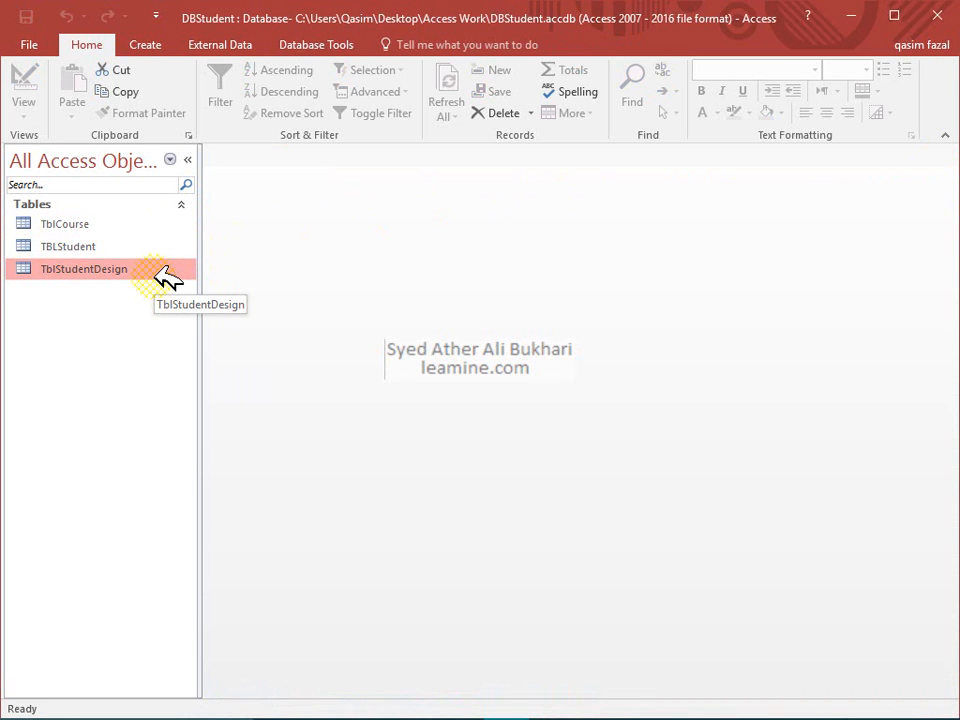
Open the TblStudentDesign table in Design View.
left_click(141, 224)
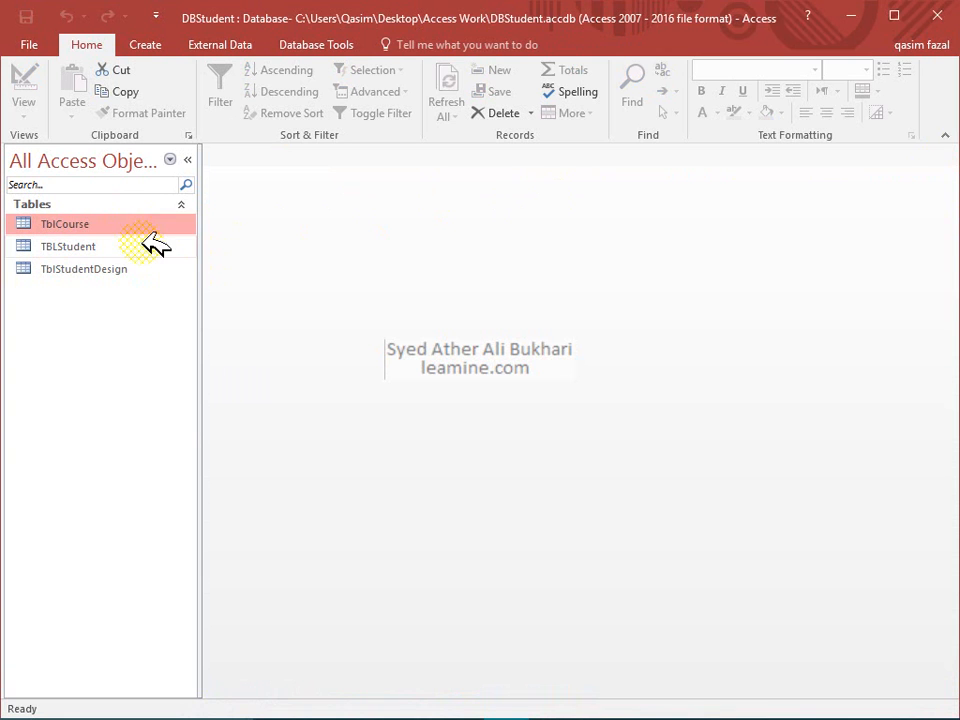
left_click(150, 268)
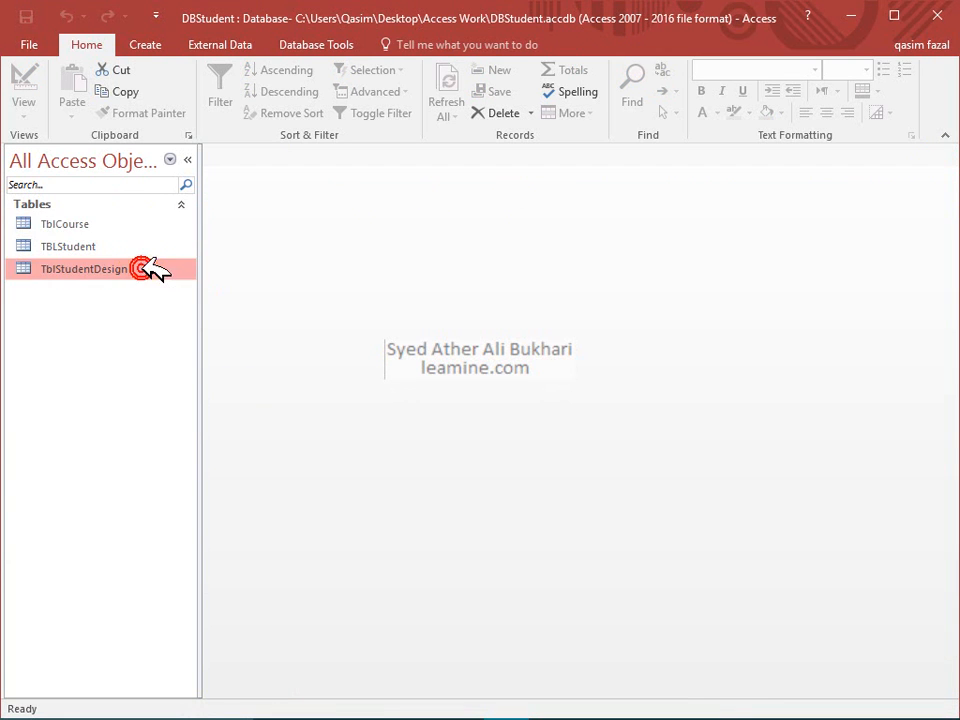
right_click(148, 268)
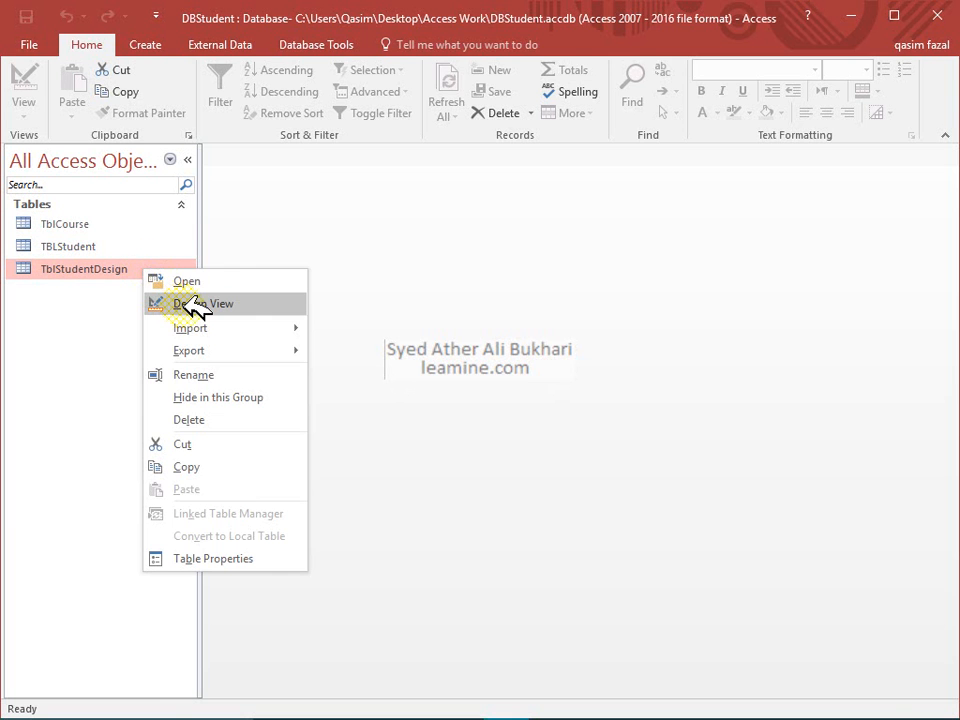
left_click(180, 303)
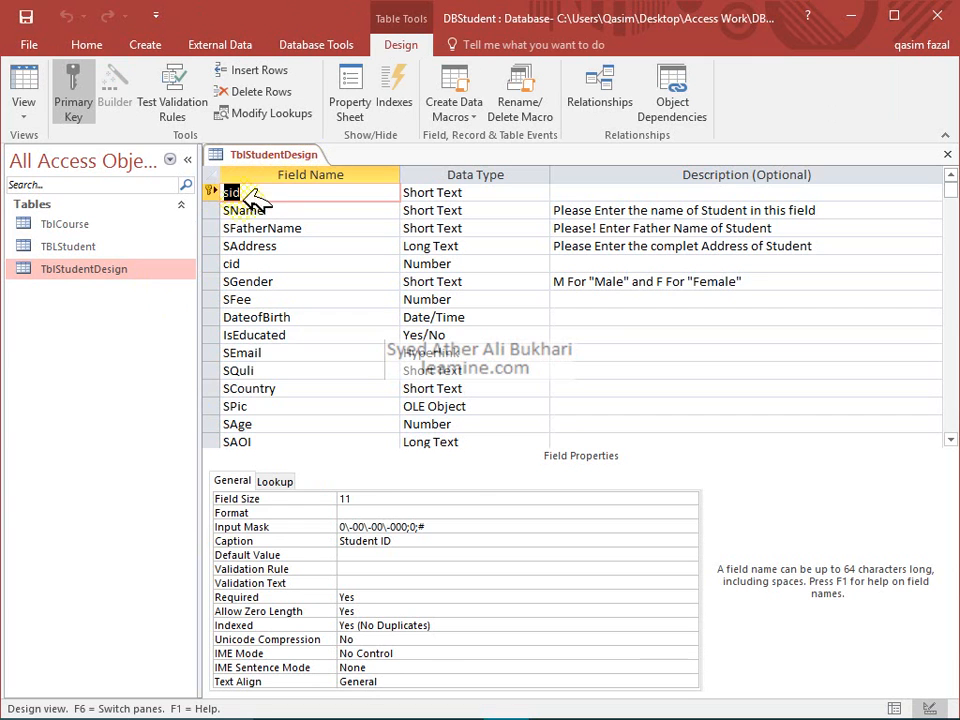
Open TblCourse in Design View and compare its field structure with that of TblStudentDesign.
left_click(143, 228)
right_click(145, 231)
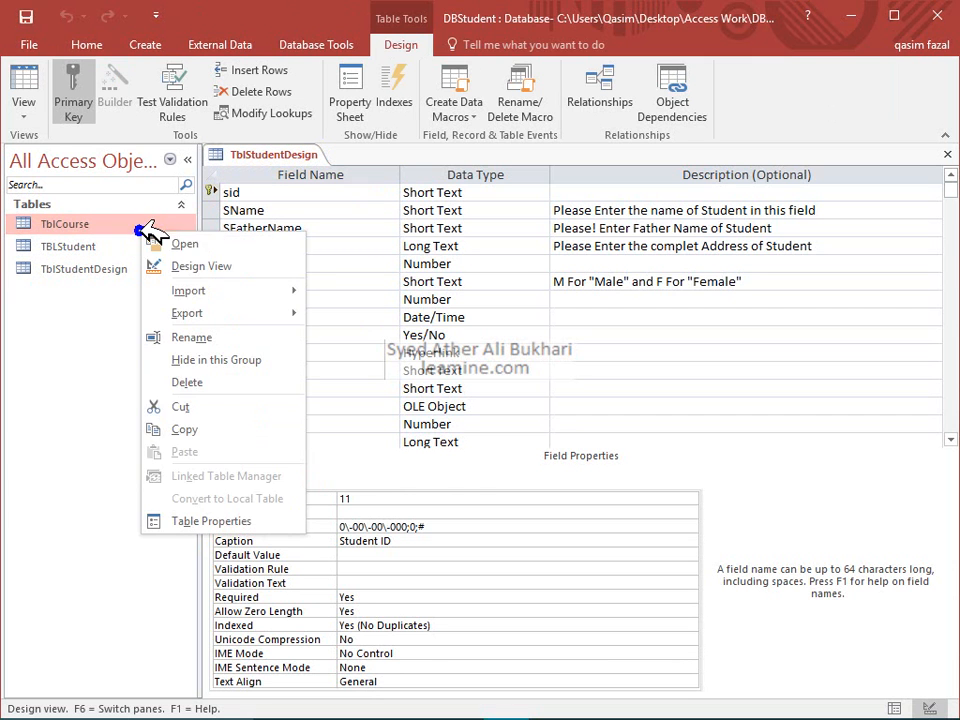
left_click(190, 265)
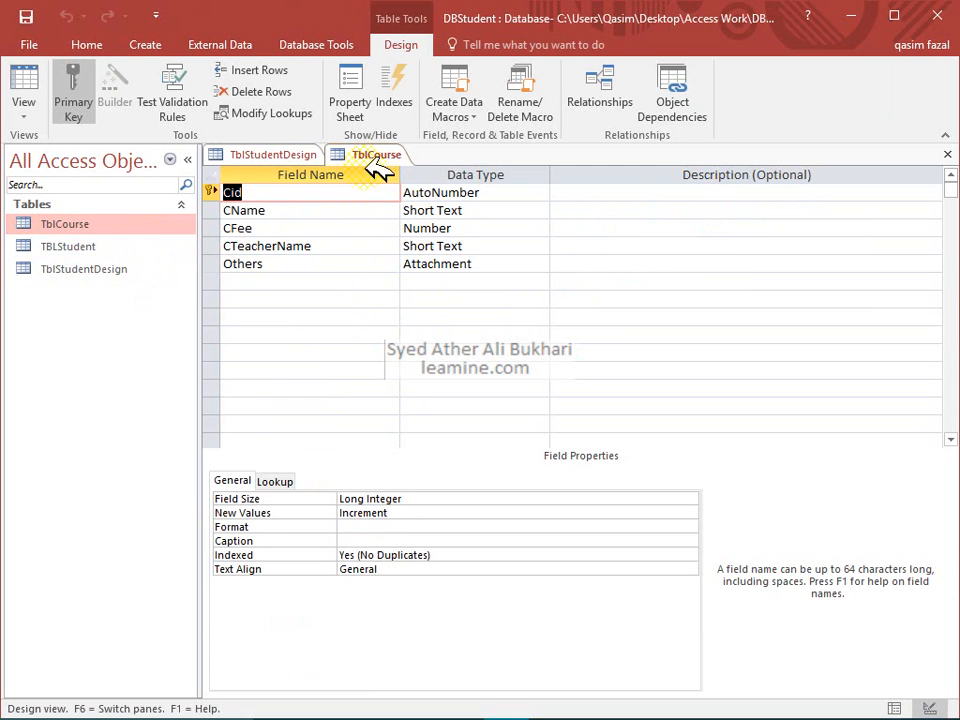
left_click(275, 155)
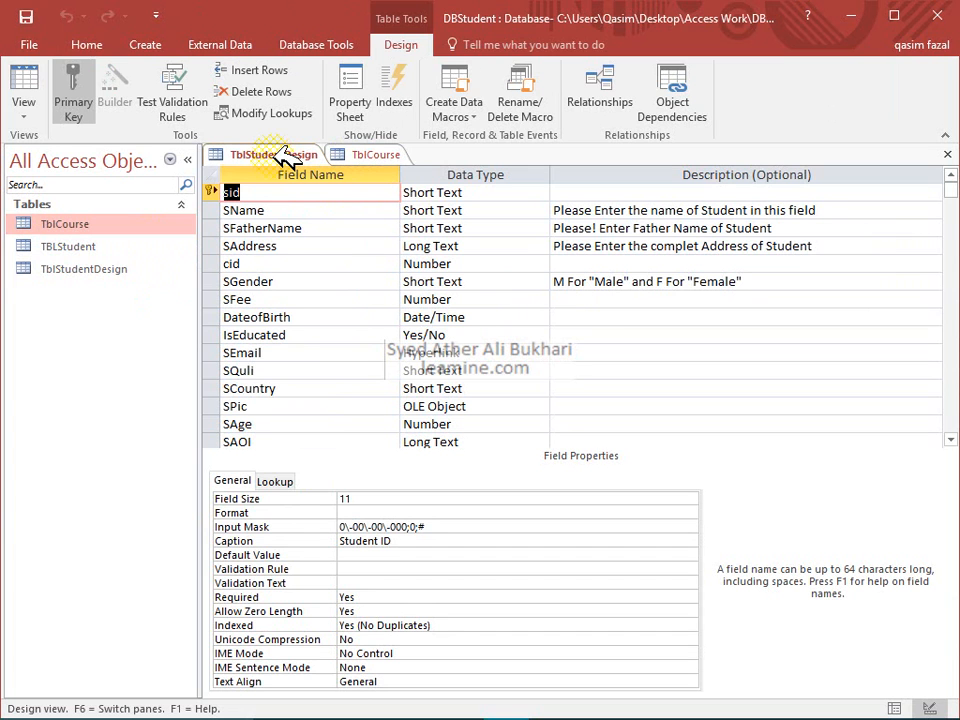
left_click(390, 156)
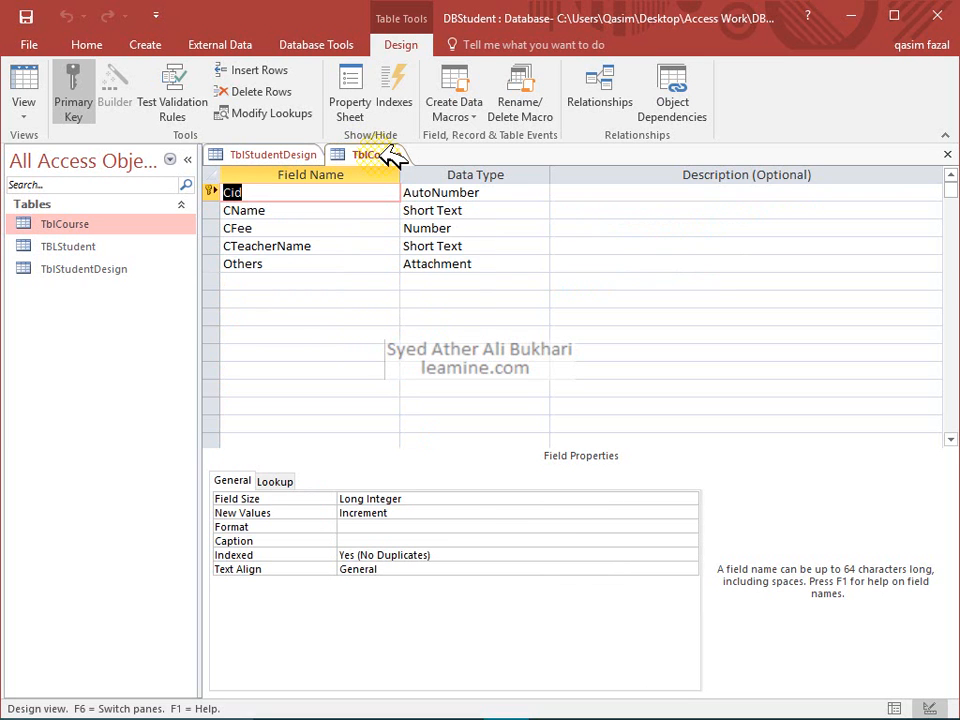
left_click(305, 150)
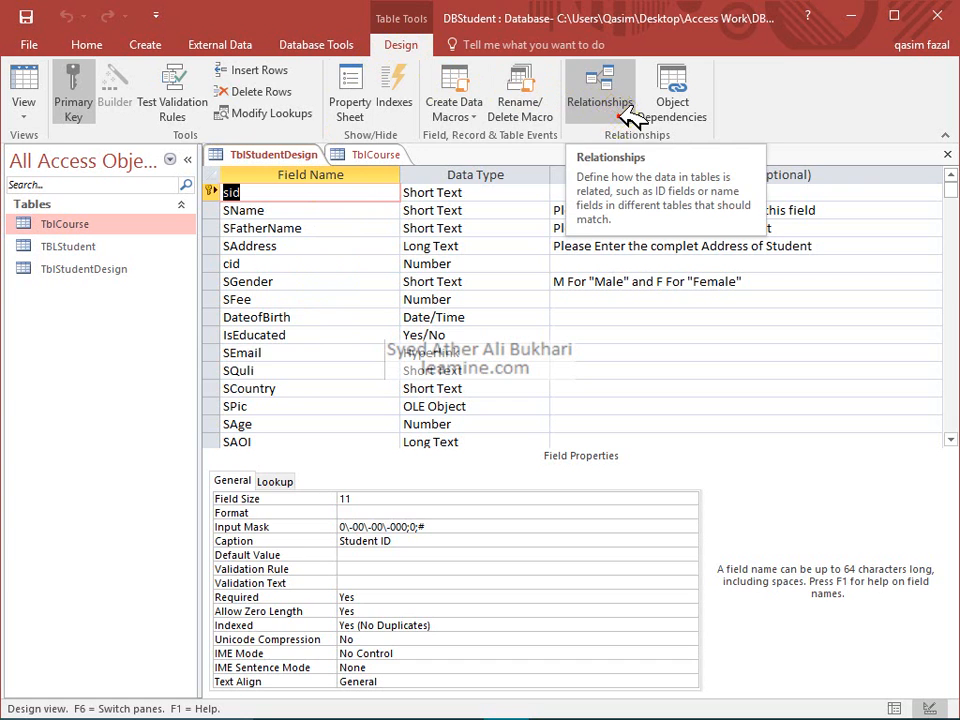
Show the database relationships and move the TblStudentDesign box closer to TblCourse.
left_click(605, 108)
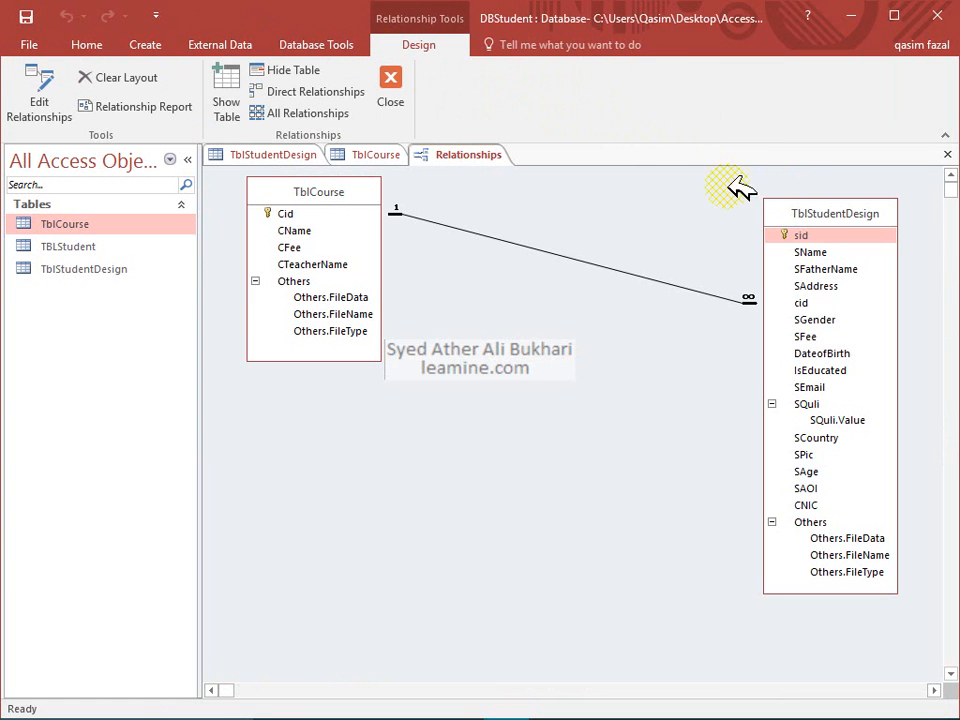
left_click_drag(797, 201, 632, 220)
left_click(510, 256)
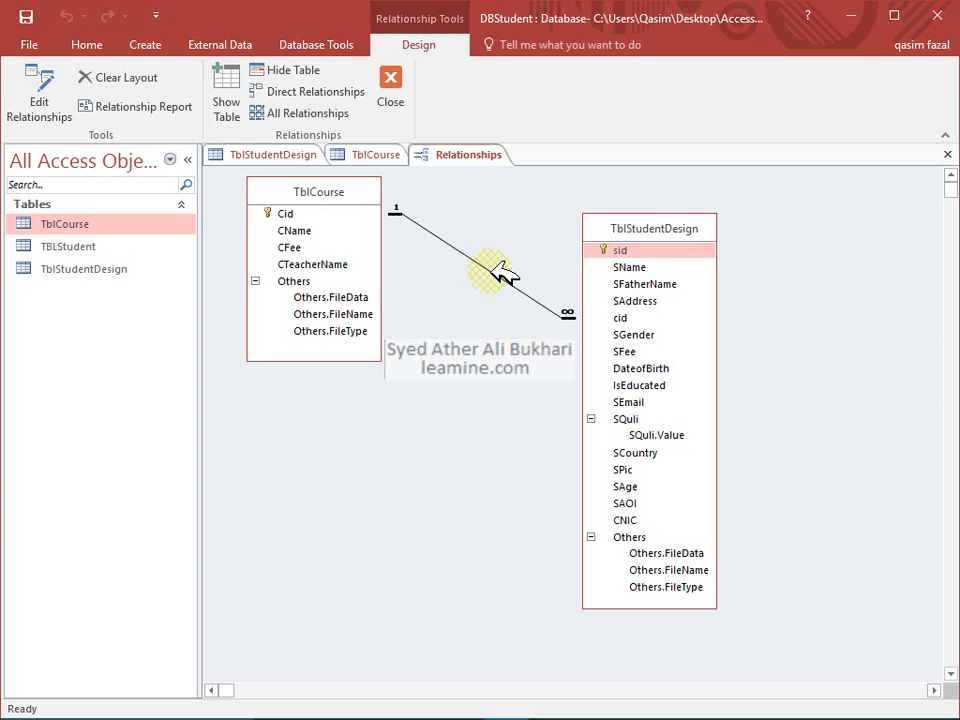
Try to delete the relationship between TblCourse and TblStudentDesign while both tables are open.
left_click(495, 270)
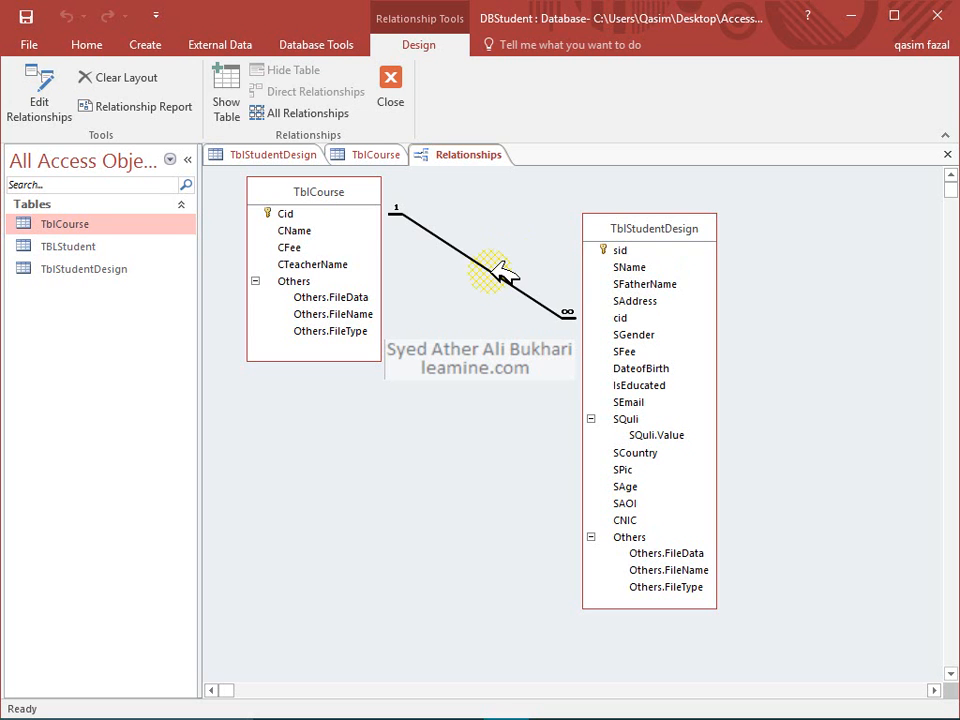
key("Delete")
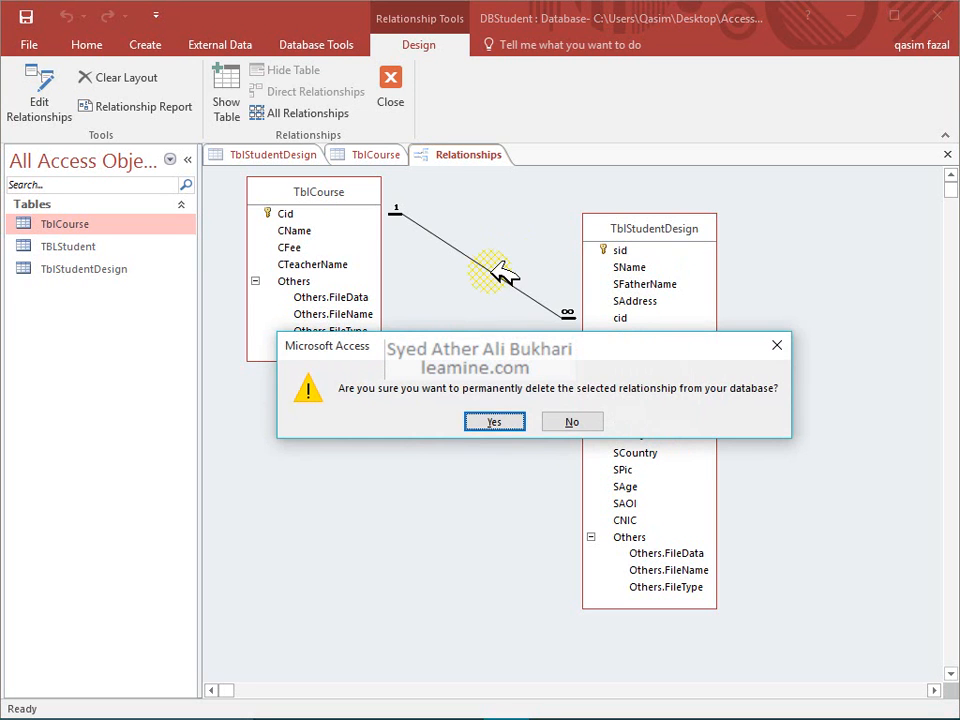
left_click(500, 421)
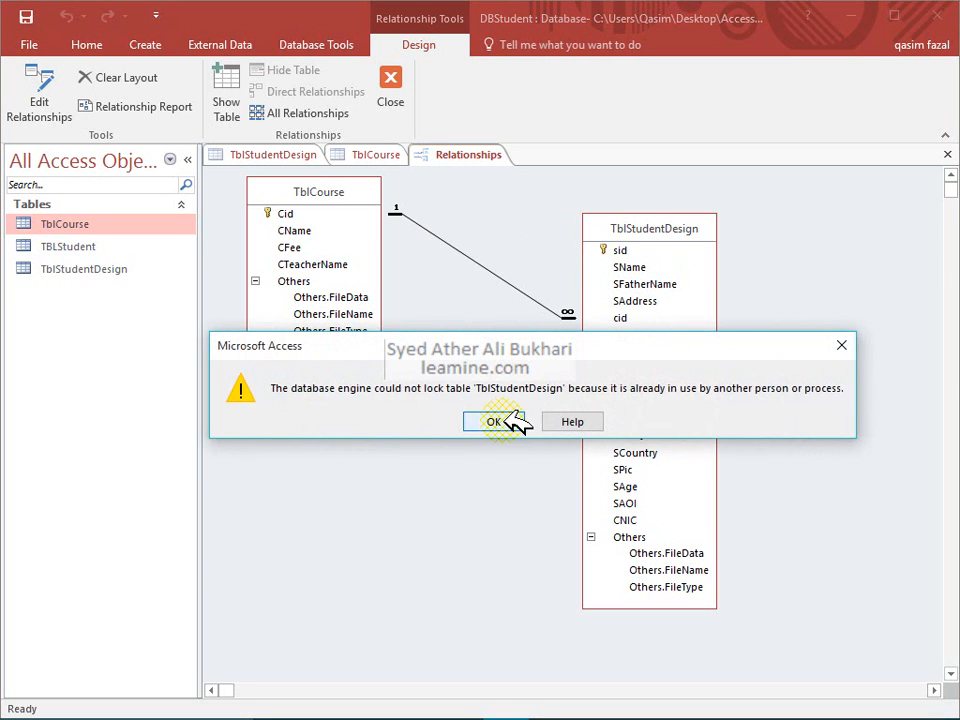
left_click(506, 421)
Close the open designs of TblCourse and TblStudentDesign, keeping the relationships layout open.
left_click(388, 160)
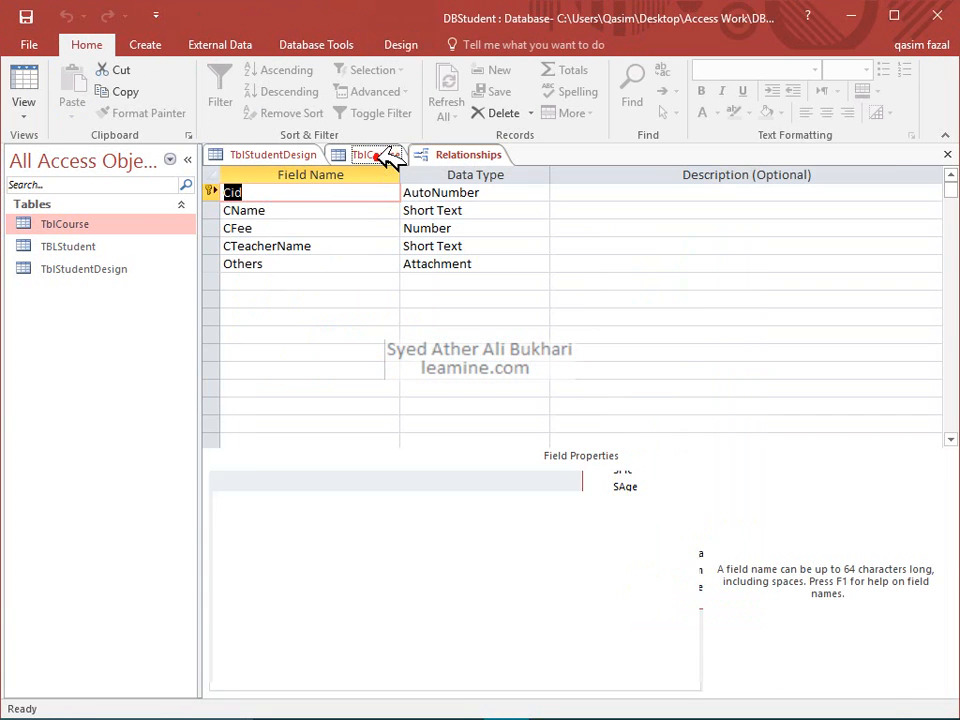
left_click(946, 155)
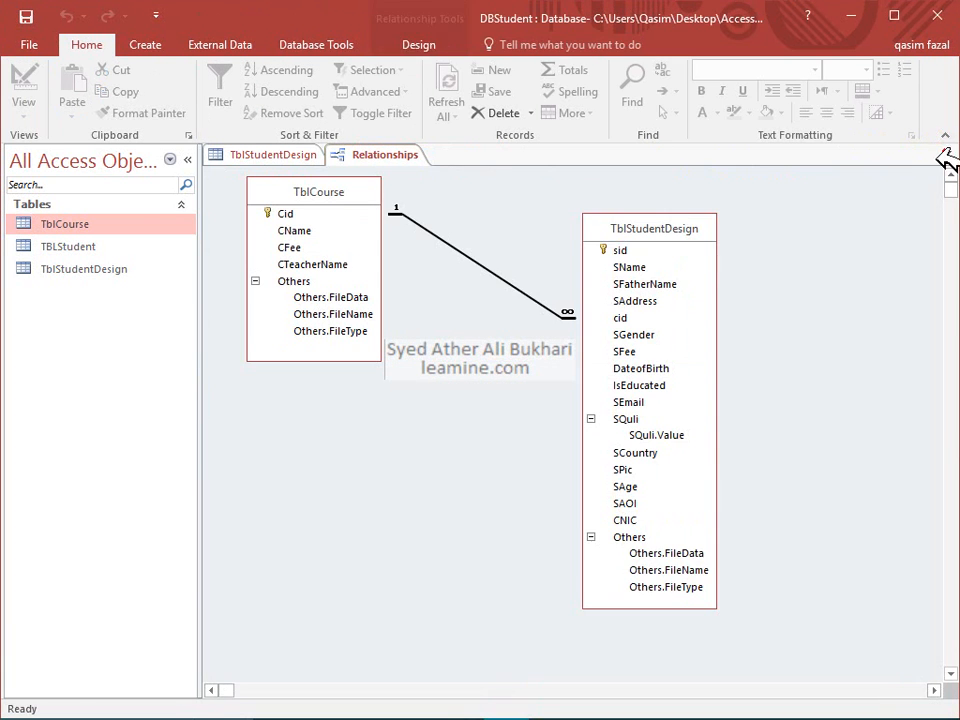
left_click(311, 154)
left_click(948, 155)
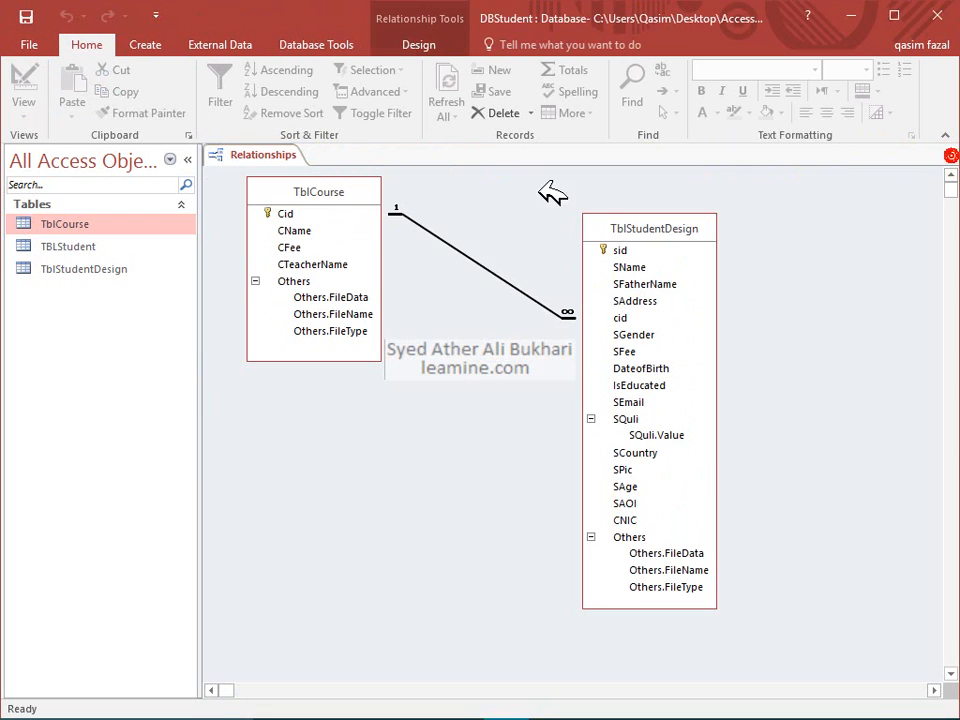
Permanently delete the one-to-many relationship between TblCourse and TblStudentDesign.
left_click(476, 259)
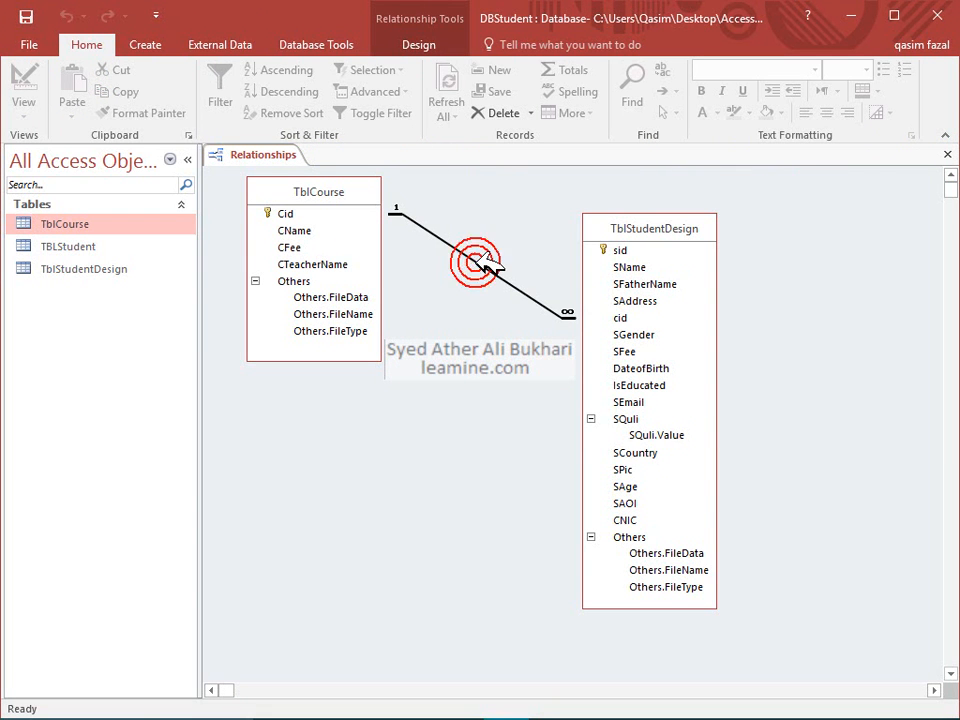
key("Delete")
left_click(495, 422)
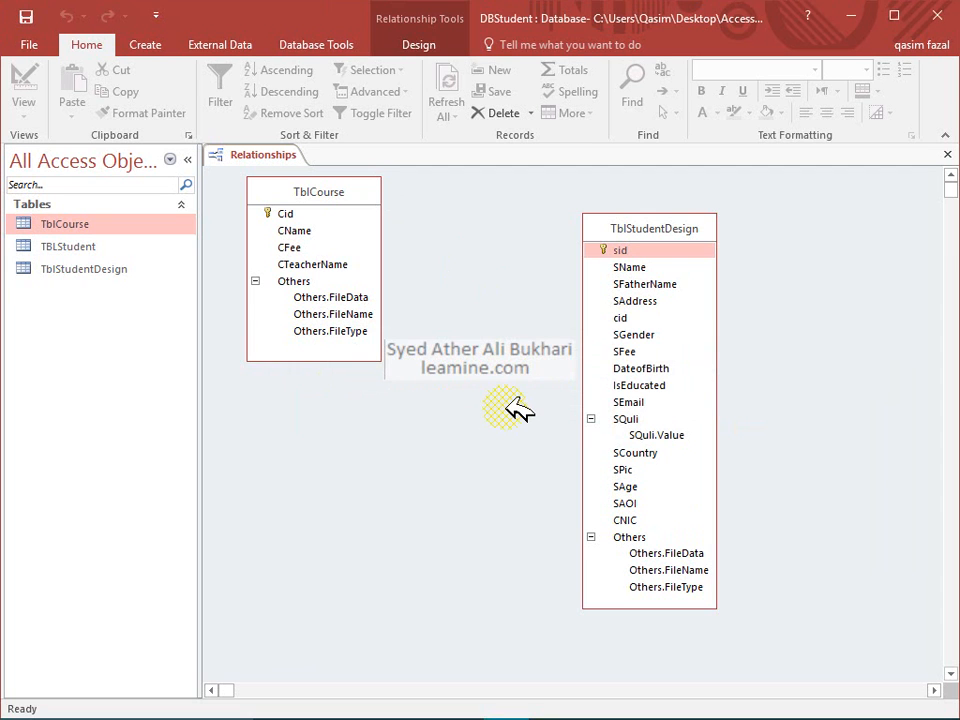
Collapse the Navigation Pane and widen the TblCourse and TblStudentDesign boxes in the relationships layout.
left_click(187, 159)
left_click_drag(188, 191, 210, 231)
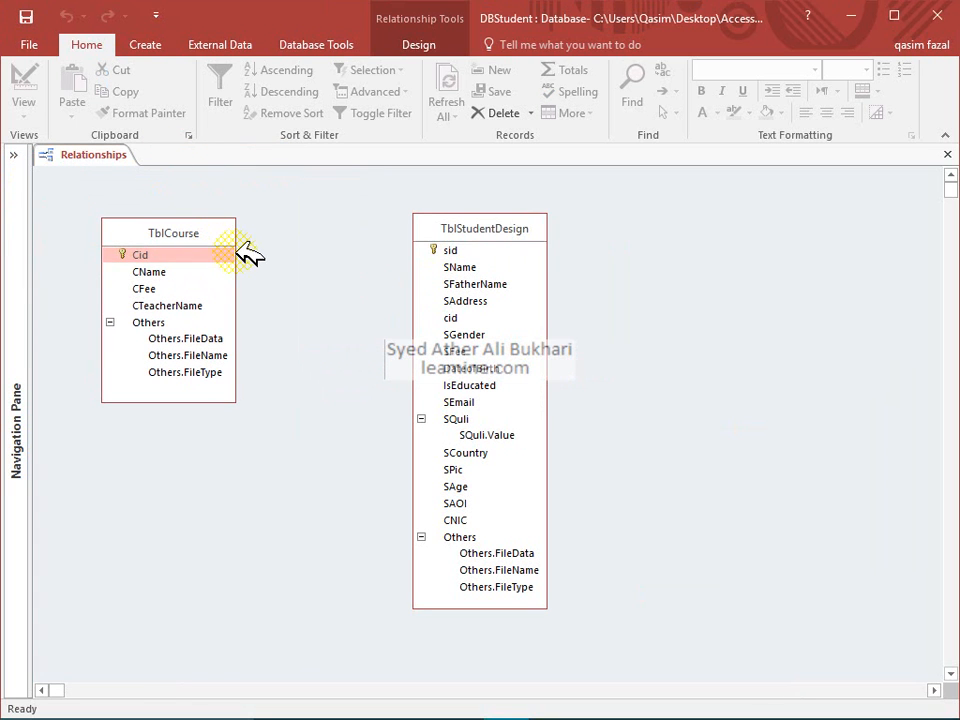
left_click_drag(236, 253, 302, 245)
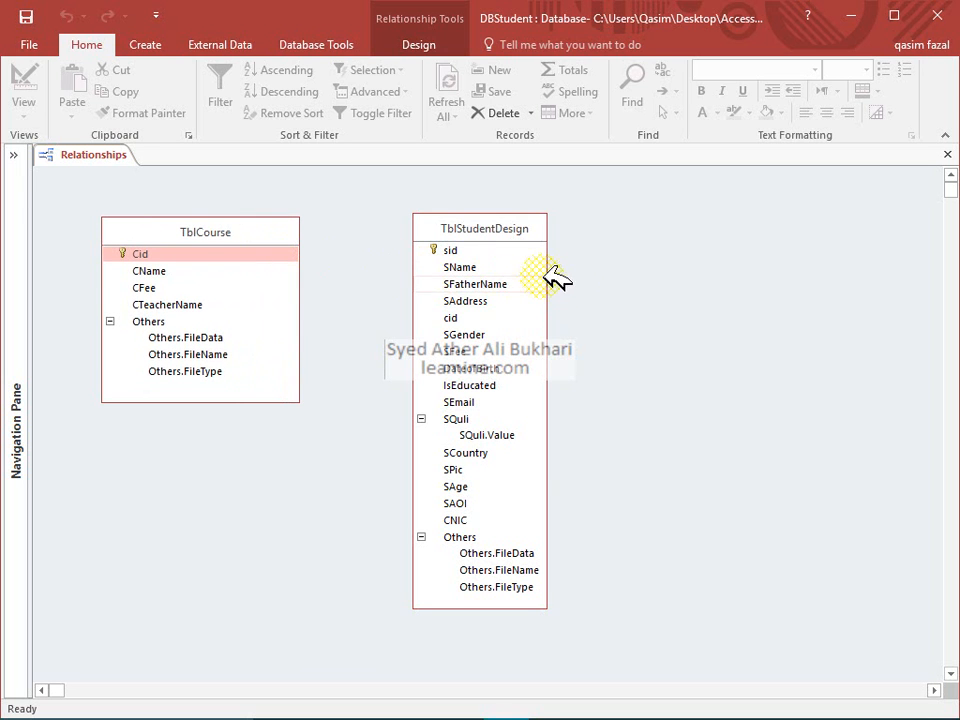
left_click_drag(547, 276, 614, 275)
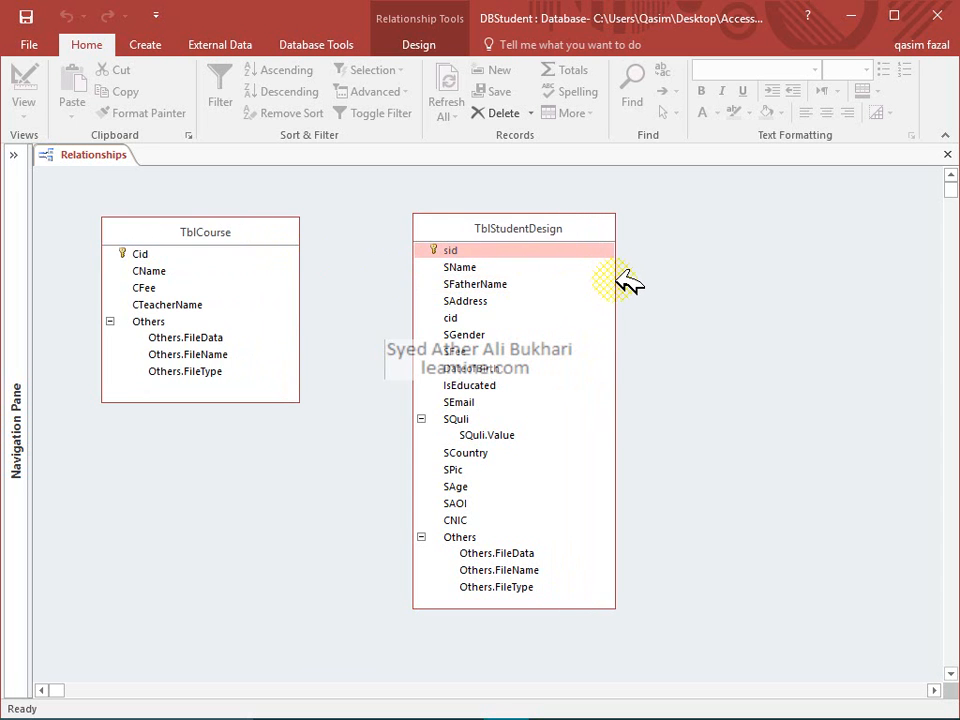
Reposition the TblCourse and TblStudentDesign boxes side by side with a clear gap between them.
left_click_drag(563, 229, 636, 224)
mouse_move(274, 221)
left_mouse_down()
mouse_move(300, 222)
mouse_move(289, 218)
left_mouse_up()
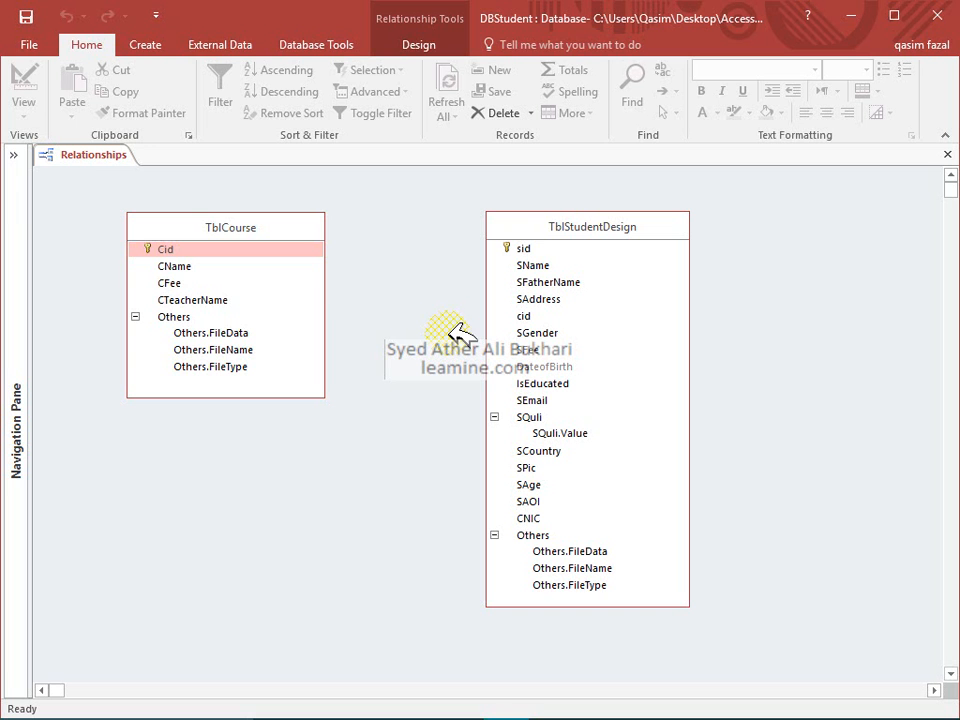
left_click_drag(308, 225, 302, 219)
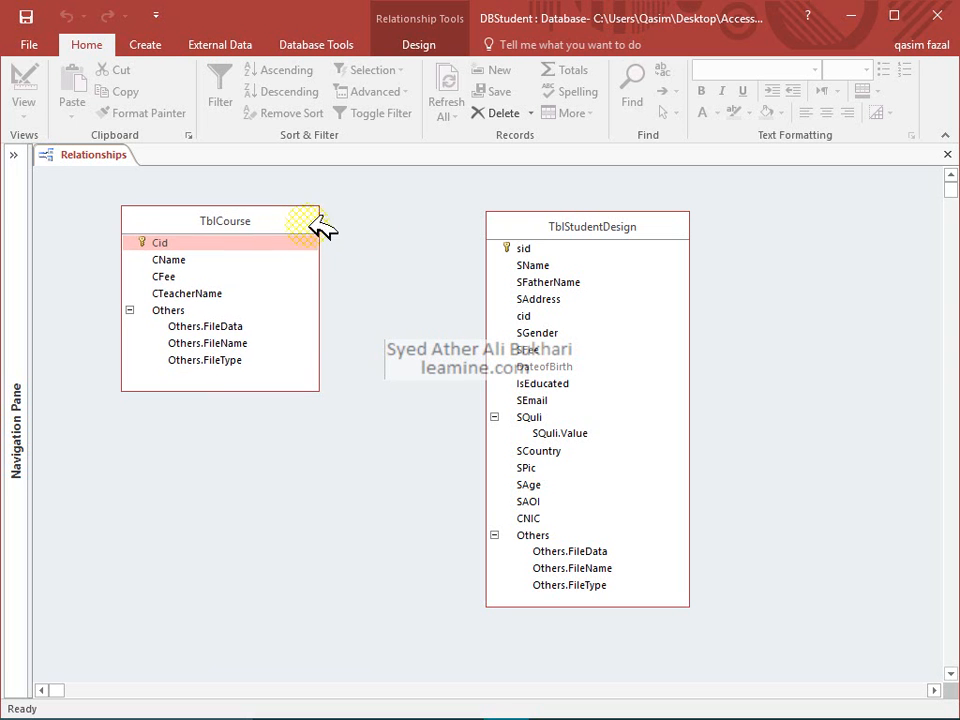
mouse_move(553, 225)
left_mouse_down()
mouse_move(542, 216)
mouse_move(540, 228)
left_mouse_up()
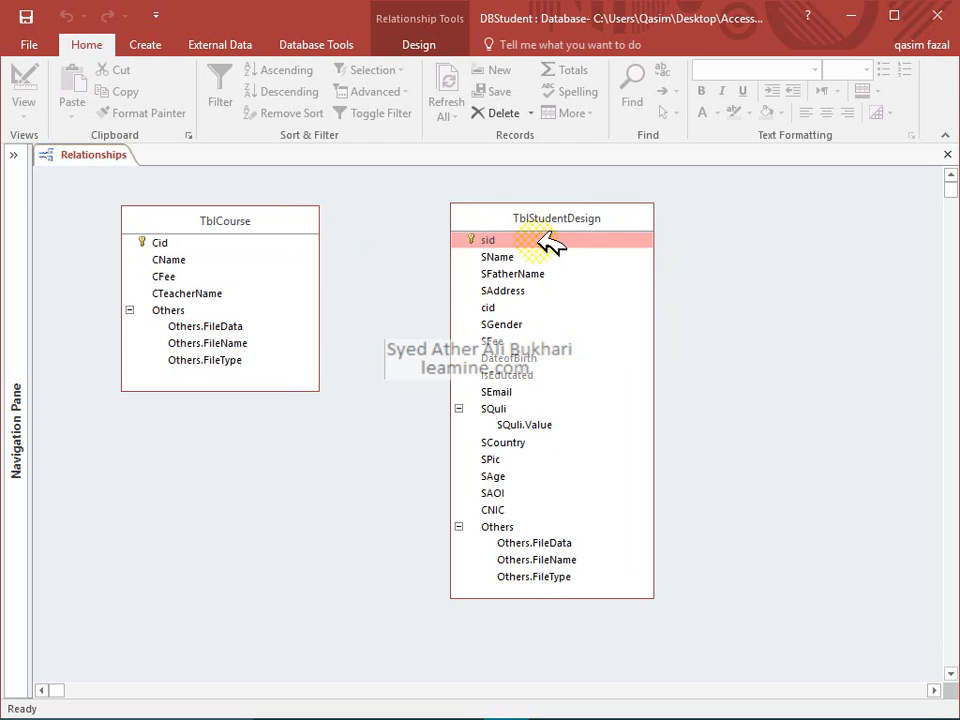
Open TblCourse's design from its box in the relationships layout and switch it to Datasheet View.
left_click(303, 222)
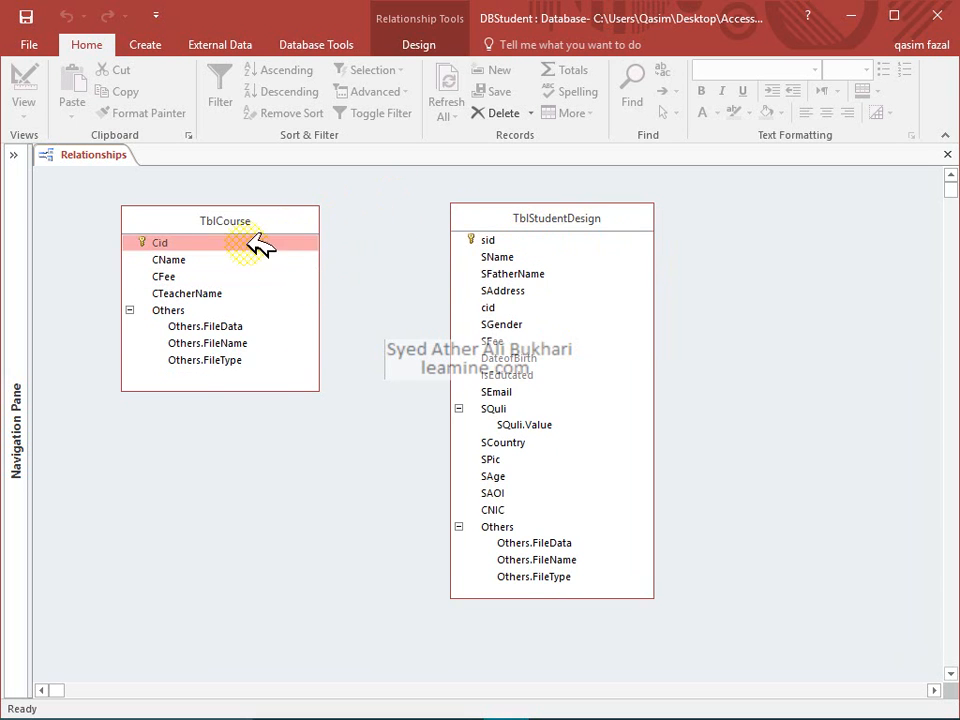
right_click(260, 224)
left_click(296, 257)
left_click(22, 88)
Go through the five TblCourse records, examining each course's CName and CFee values.
left_click(206, 192)
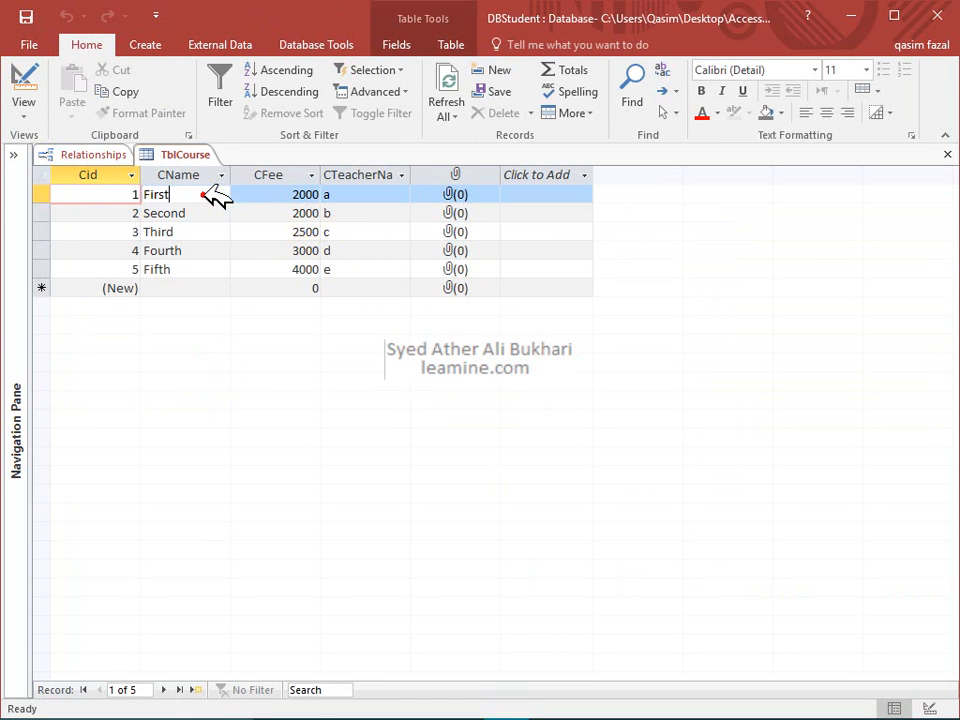
left_click(274, 195)
left_click(214, 211)
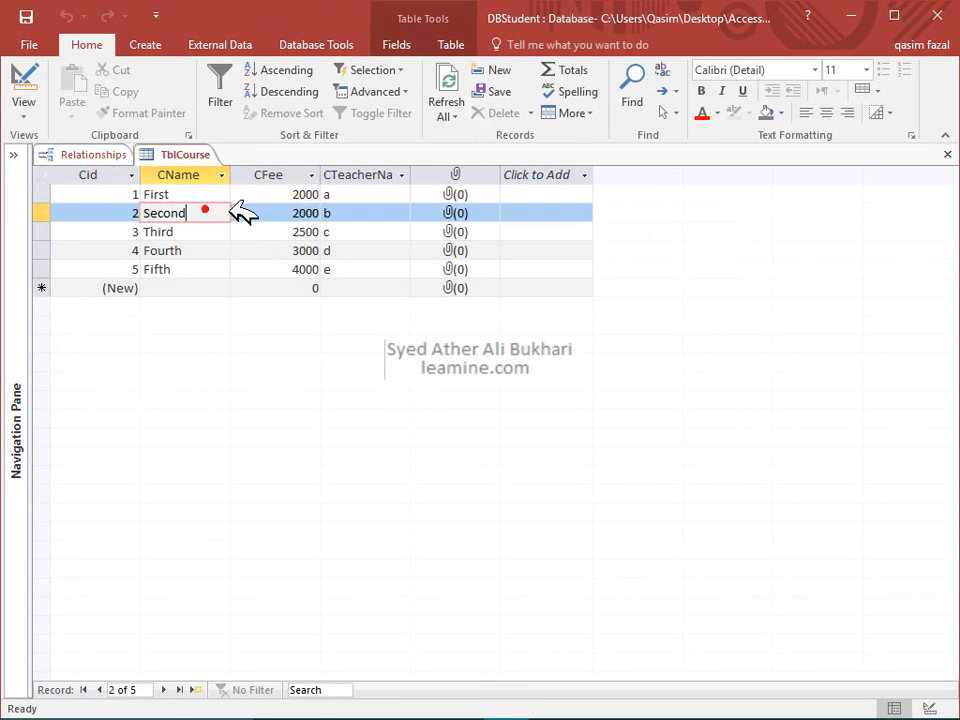
left_click(262, 212)
left_click(205, 230)
left_click(258, 232)
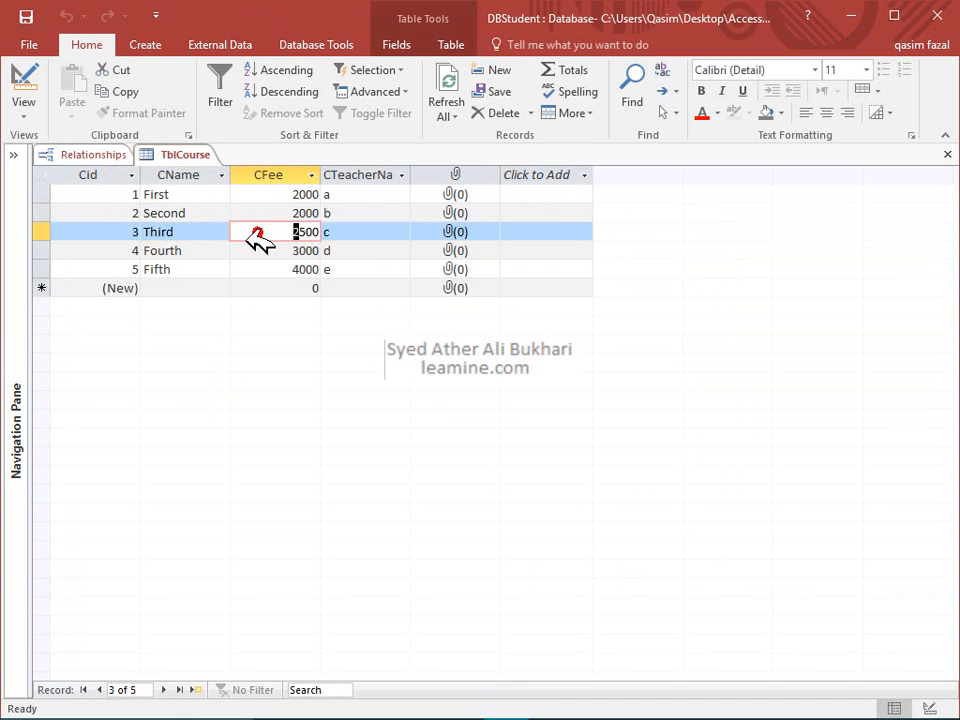
left_click(214, 251)
left_click(258, 251)
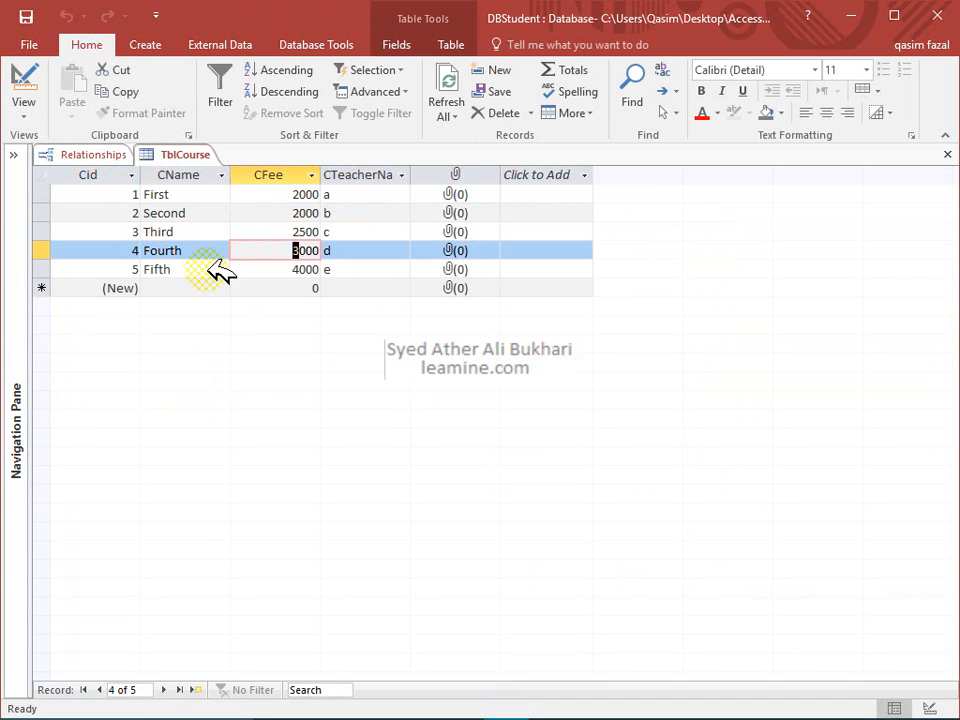
left_click(206, 269)
left_click(268, 269)
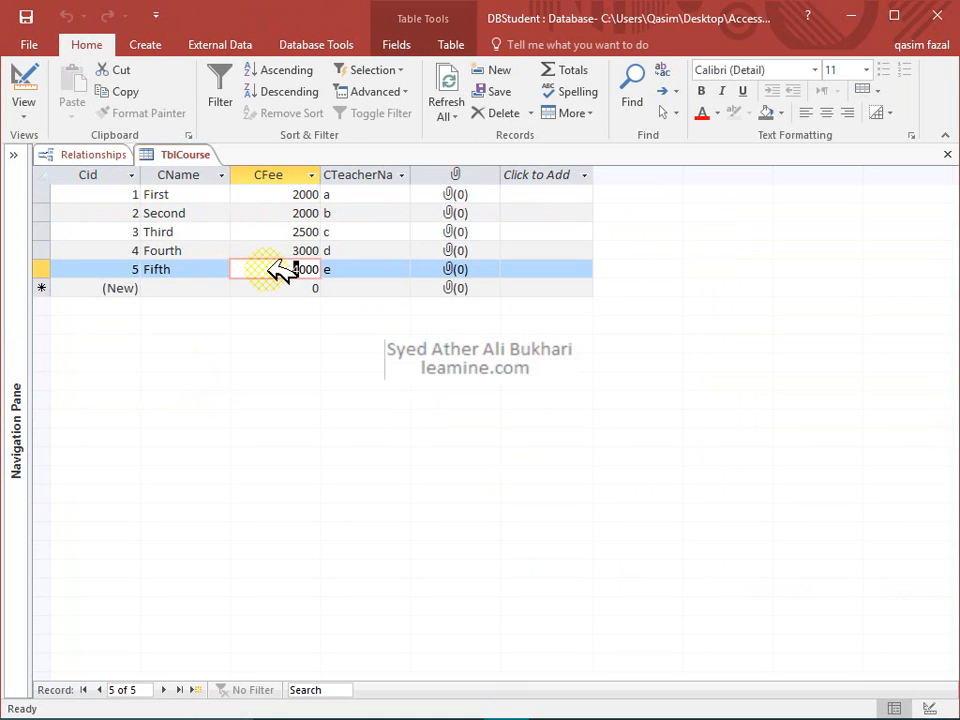
Switch TblCourse back to Design View, return to the relationships layout and move TblStudentDesign slightly closer to TblCourse.
left_click(25, 86)
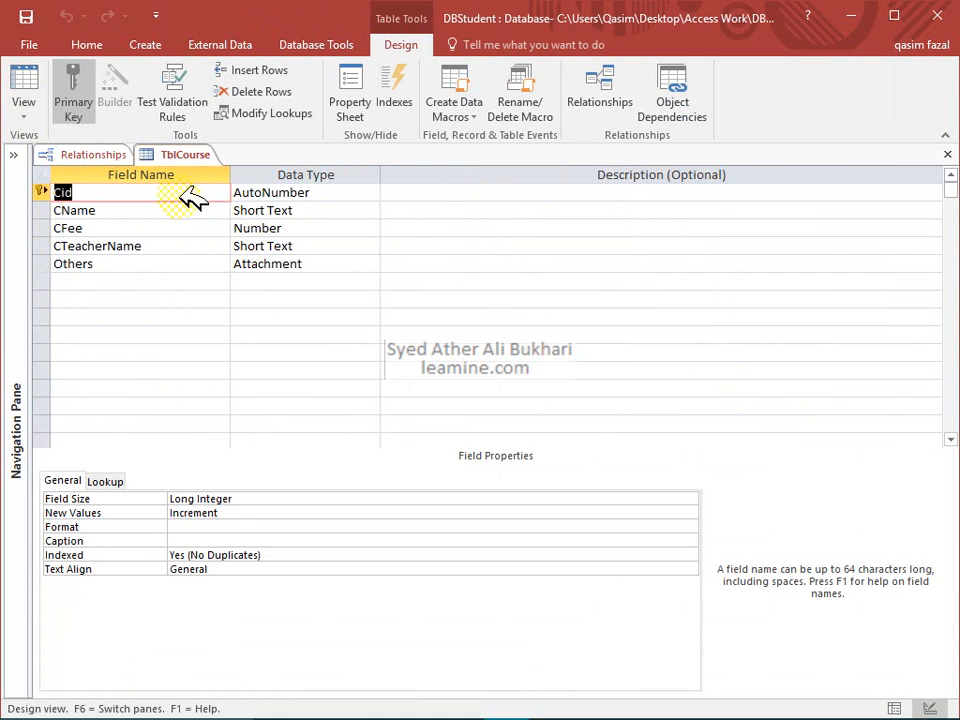
left_click(100, 154)
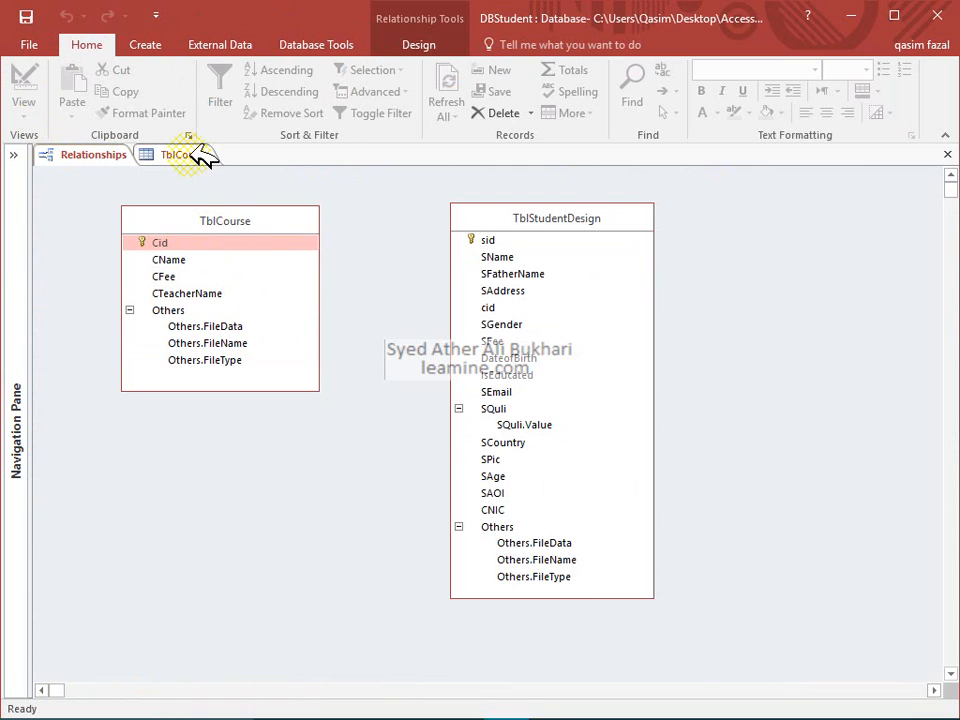
left_click_drag(596, 220, 580, 215)
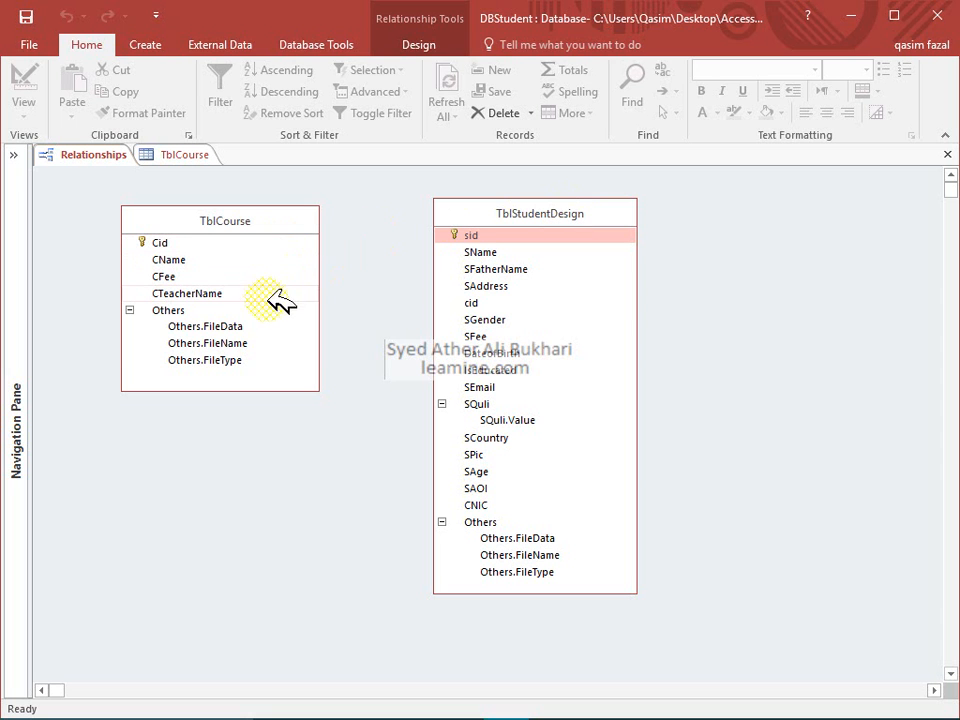
left_click(285, 340)
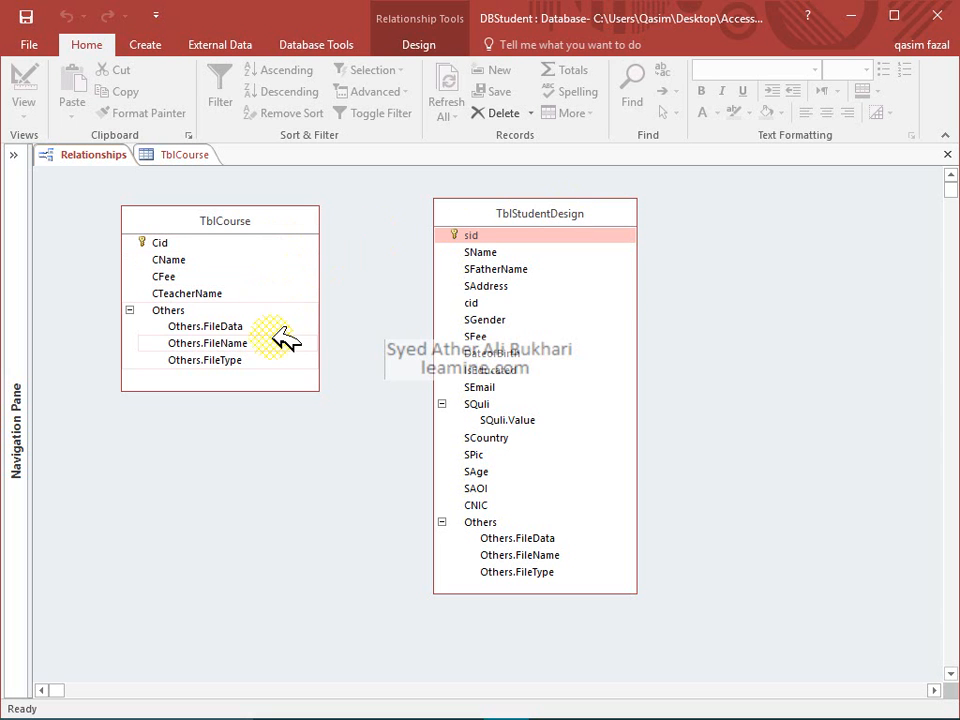
Open TblStudentDesign's design from its box in the relationships layout and switch it to Datasheet View.
left_click(478, 320)
left_click(475, 302)
right_click(475, 302)
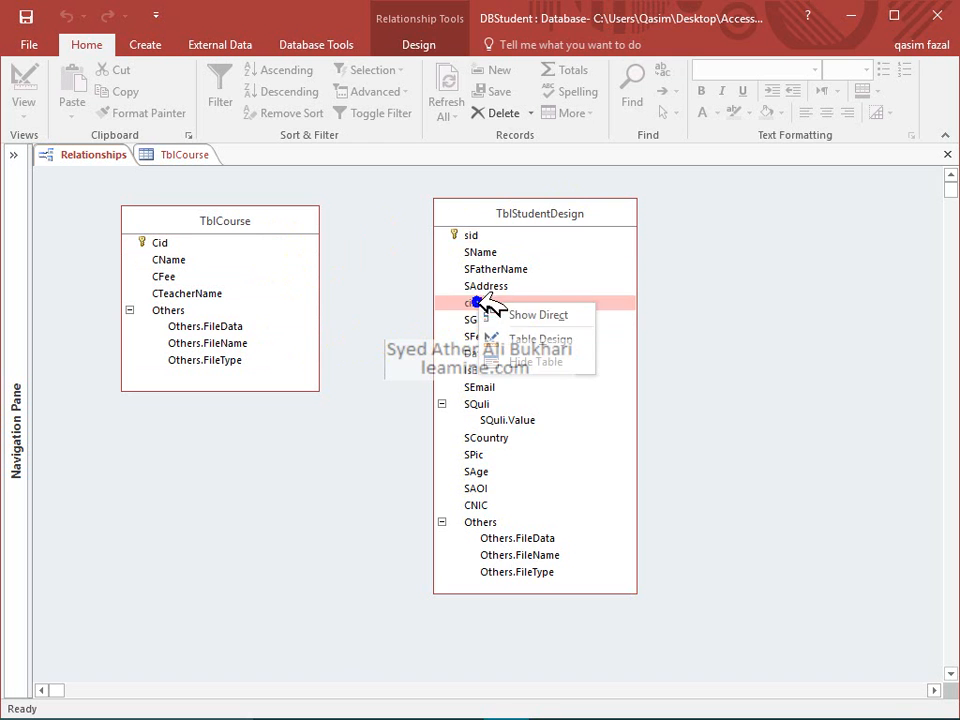
left_click(508, 336)
left_click(22, 88)
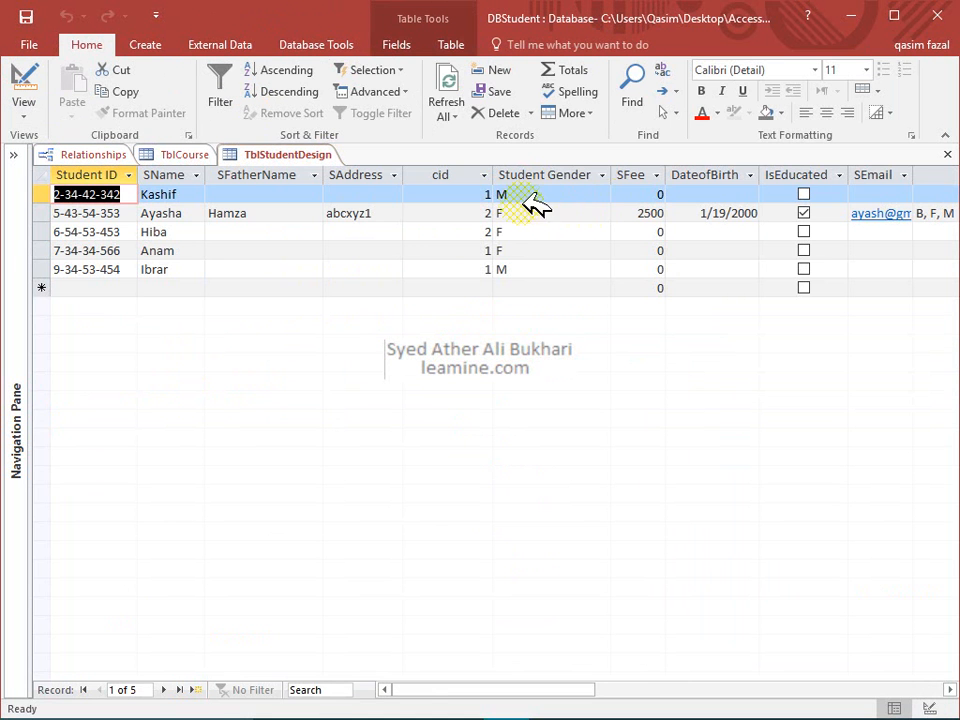
Try to list the cid lookup choices for the last student record, and select the whole cid column for examination.
left_click(497, 268)
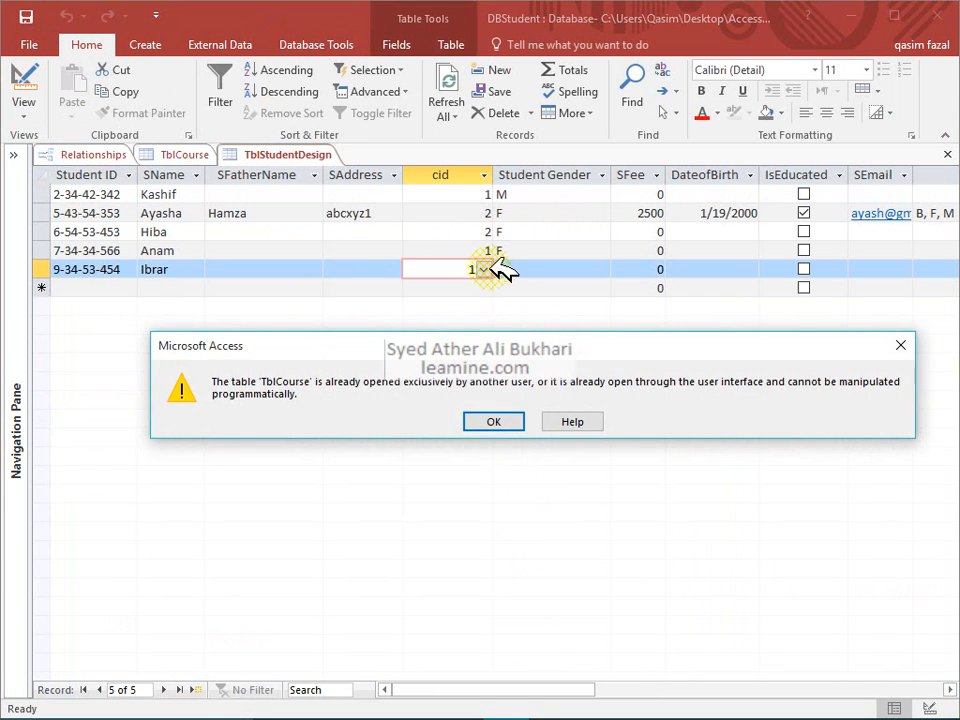
left_click(493, 420)
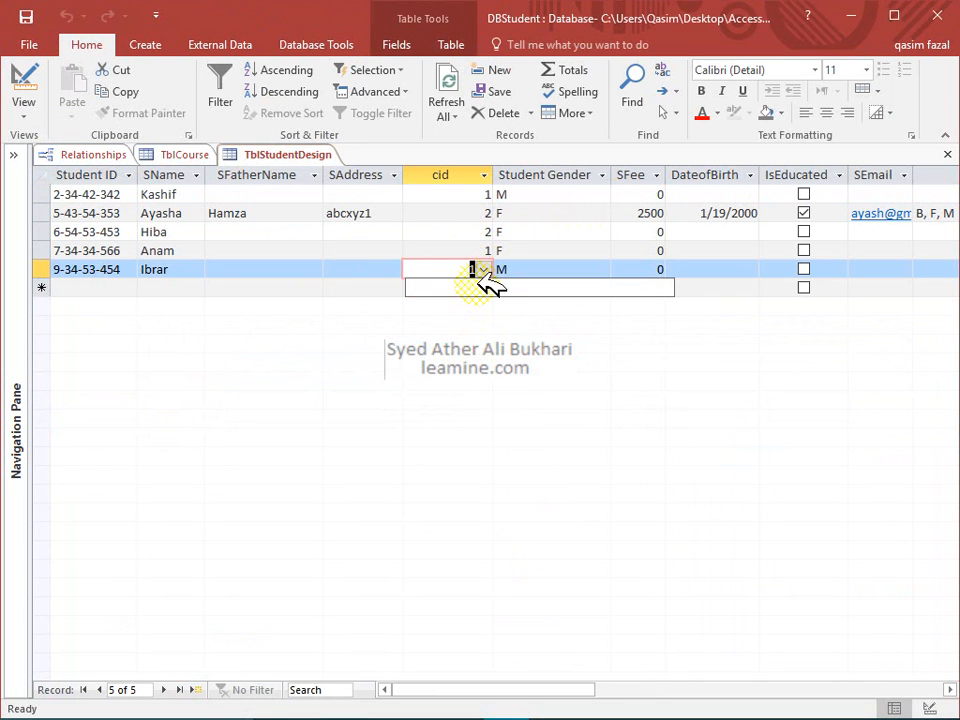
left_click(452, 172)
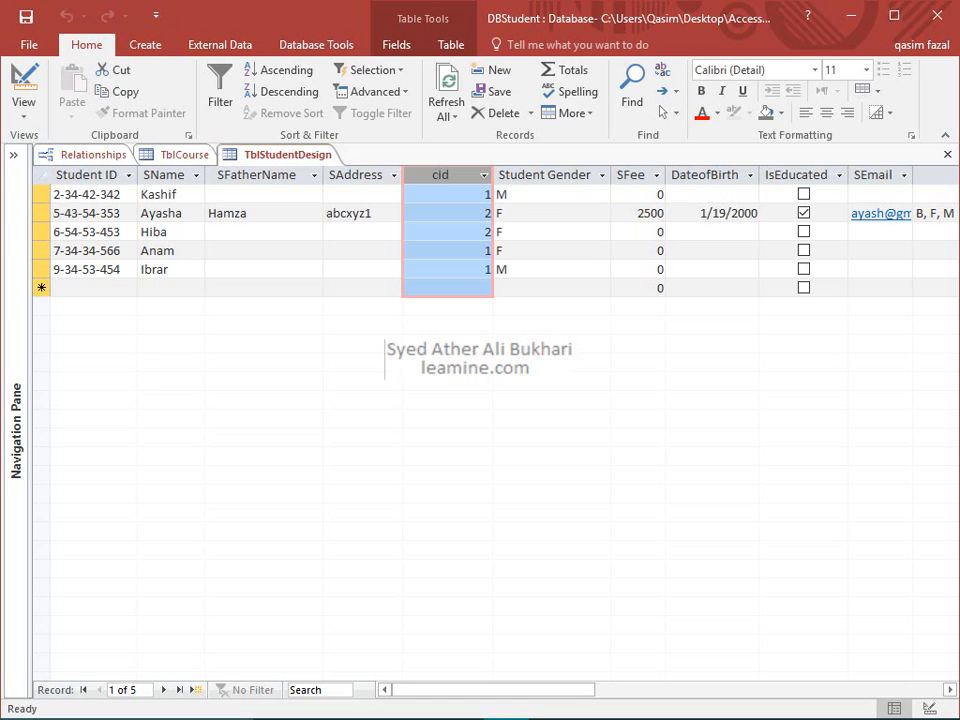
Close TblStudentDesign, TblCourse and the relationships layout, saving the layout changes.
left_click(947, 154)
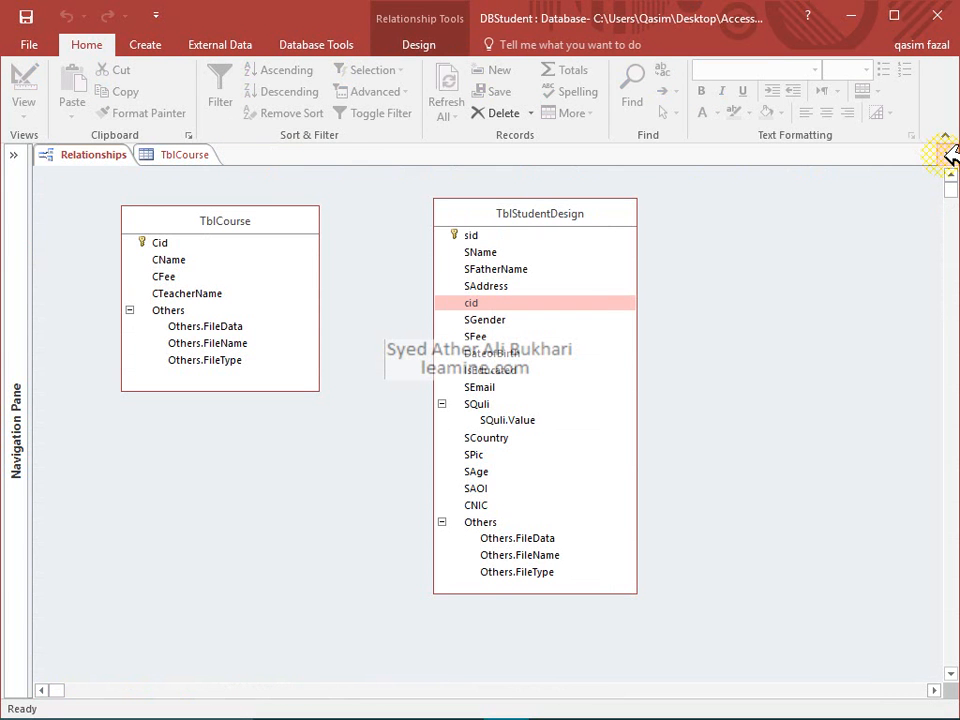
left_click(180, 155)
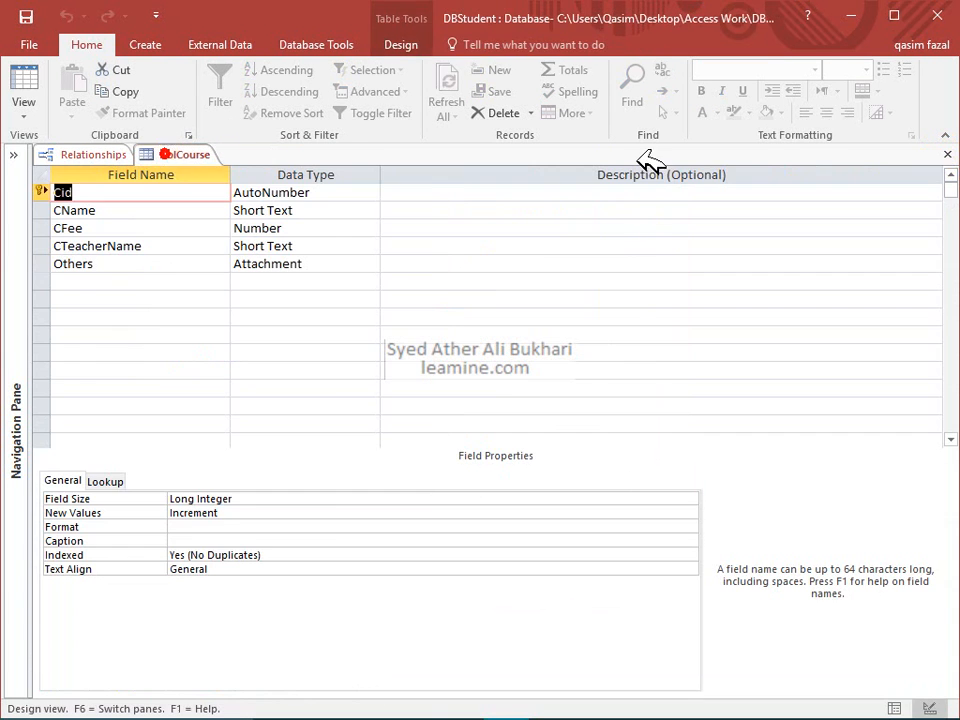
left_click(947, 154)
left_click(947, 154)
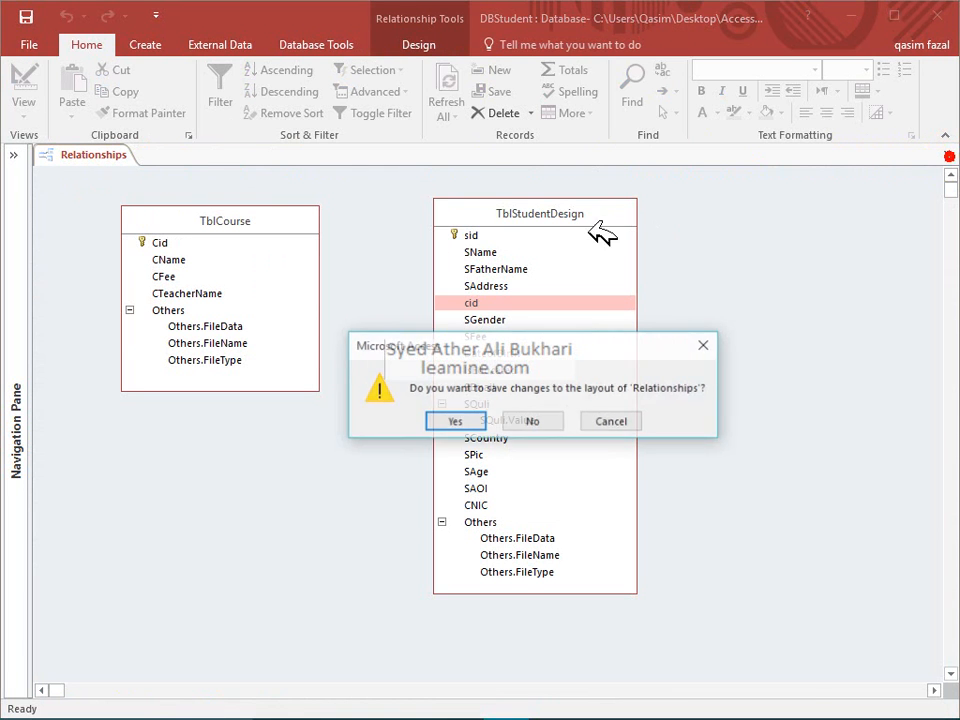
left_click(474, 422)
Expand the list of database objects and open TblStudentDesign in Design View.
left_click(14, 155)
left_click(100, 268)
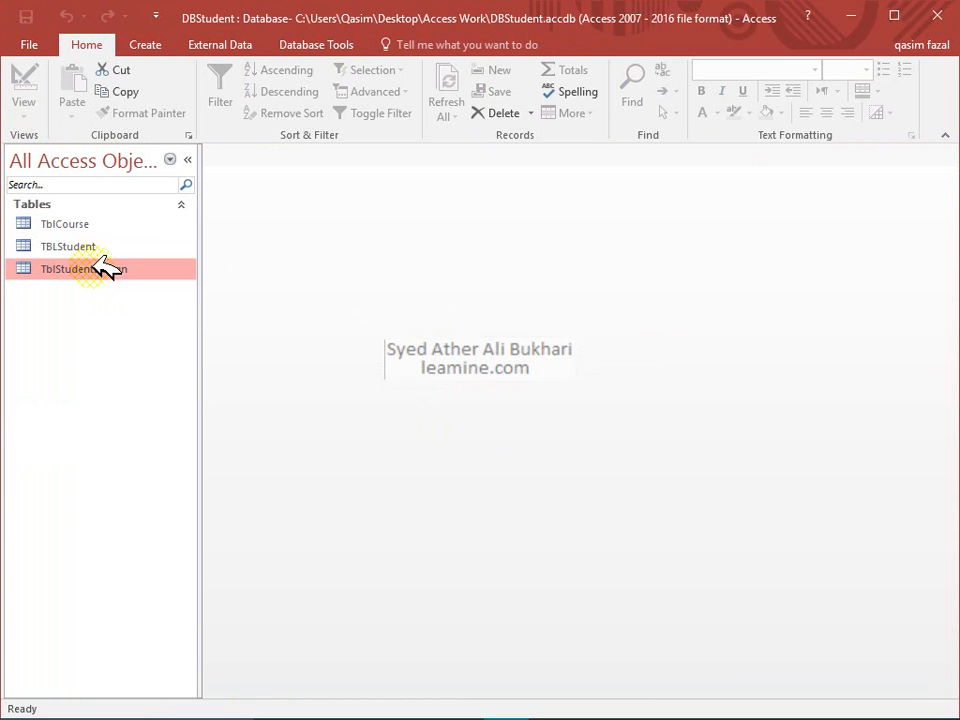
right_click(107, 268)
left_click(141, 303)
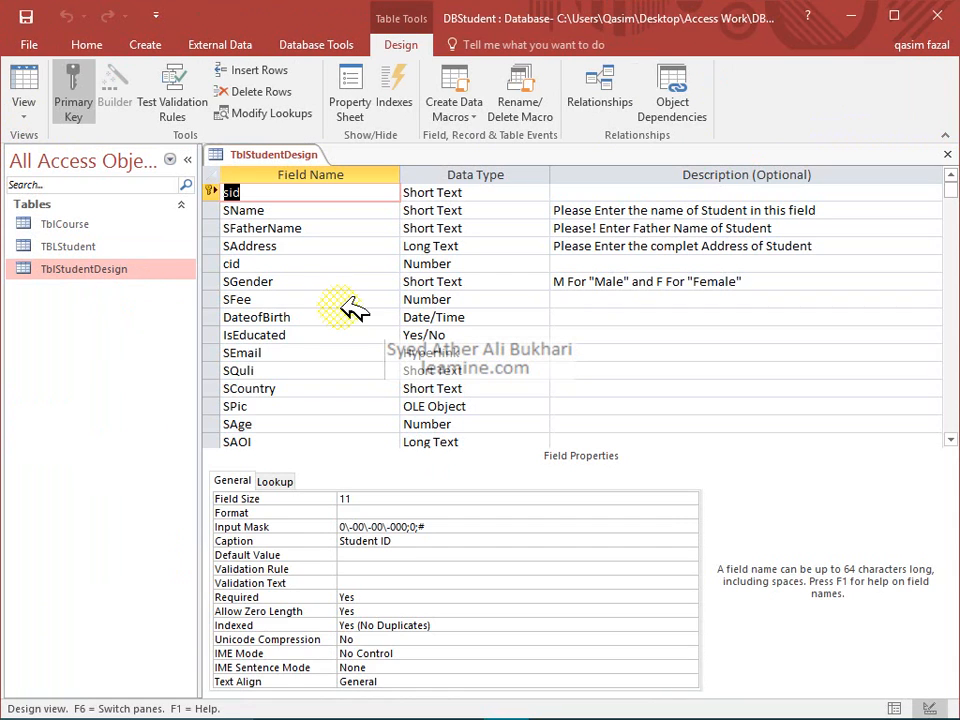
Start the Lookup Wizard for the cid field's data type and take its values from the TblCourse table.
left_click(318, 263)
left_click(490, 264)
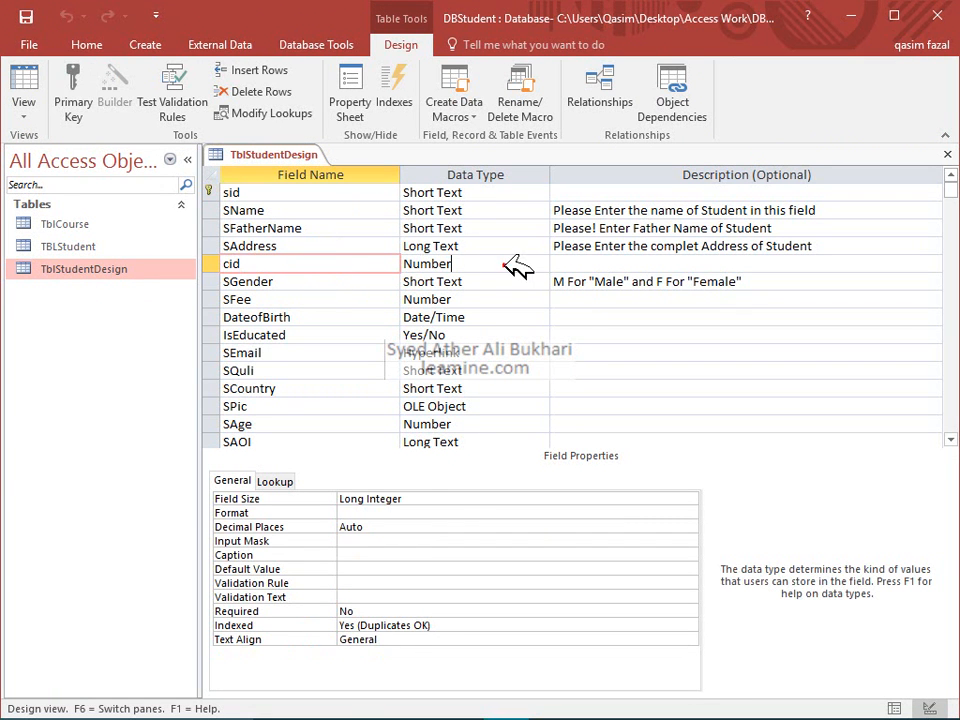
left_click(540, 263)
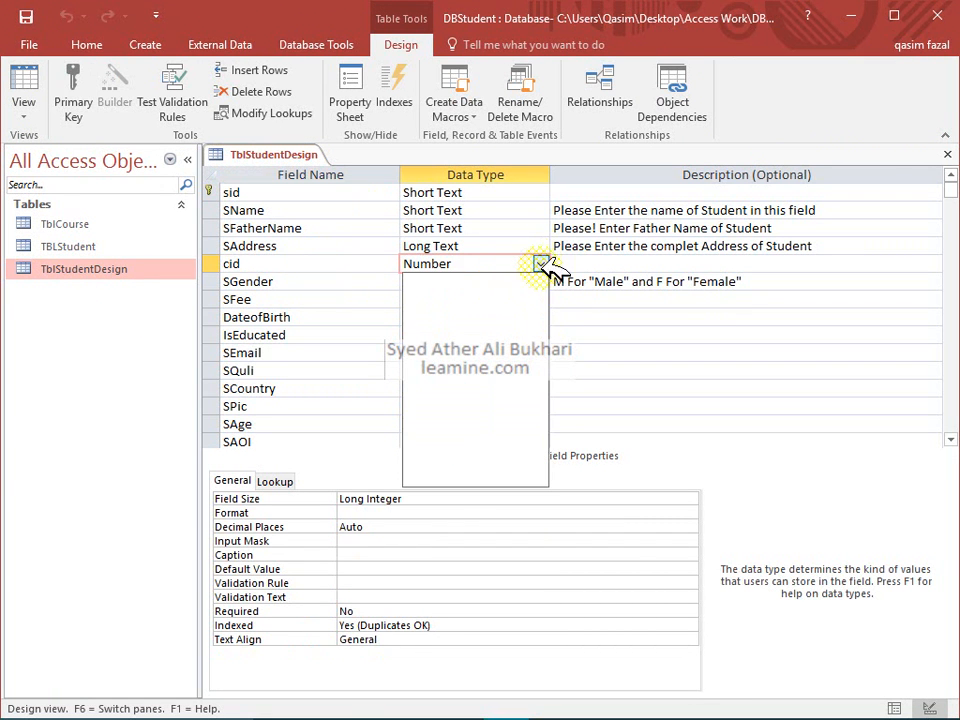
left_click(540, 246)
left_click(540, 263)
left_click(540, 475)
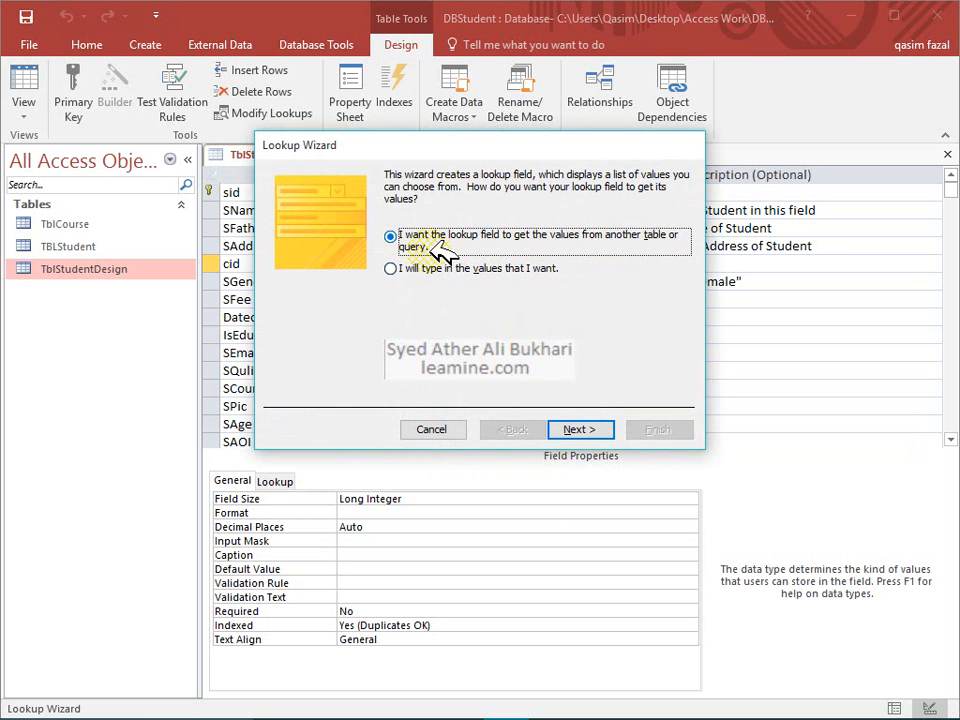
left_click(572, 429)
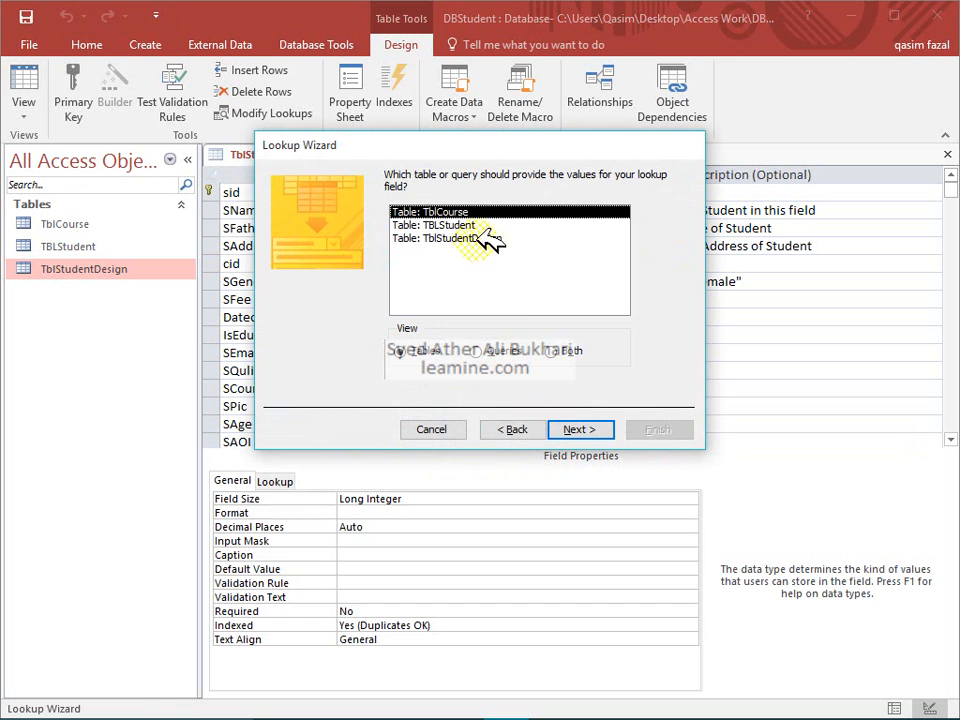
left_click(579, 429)
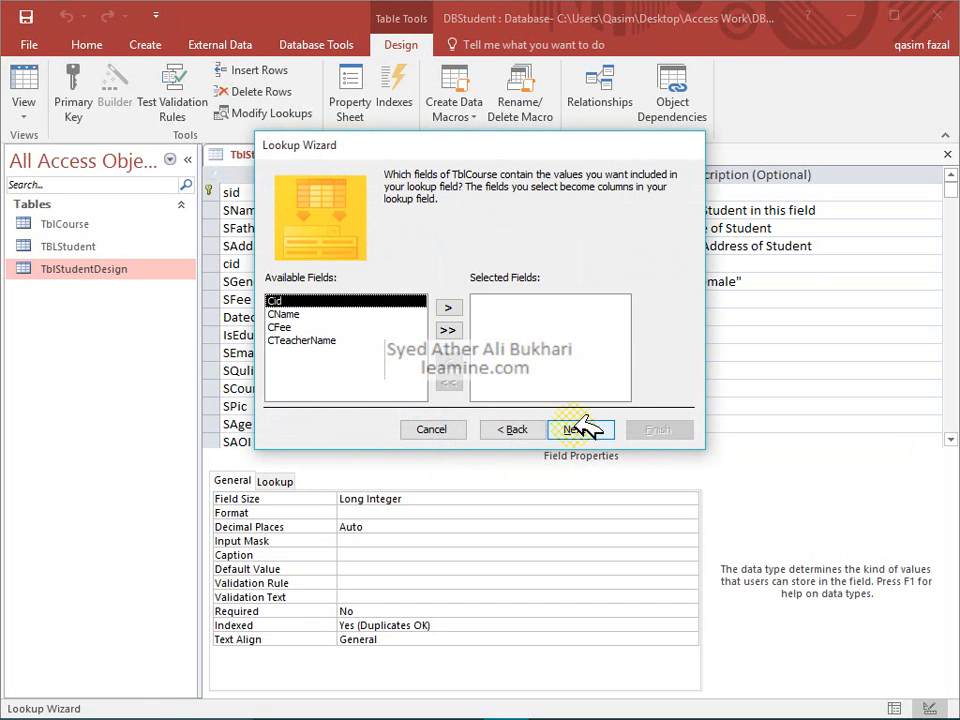
Include the Cid, CName and CFee fields of TblCourse as columns of the lookup.
left_click(448, 307)
left_click(448, 307)
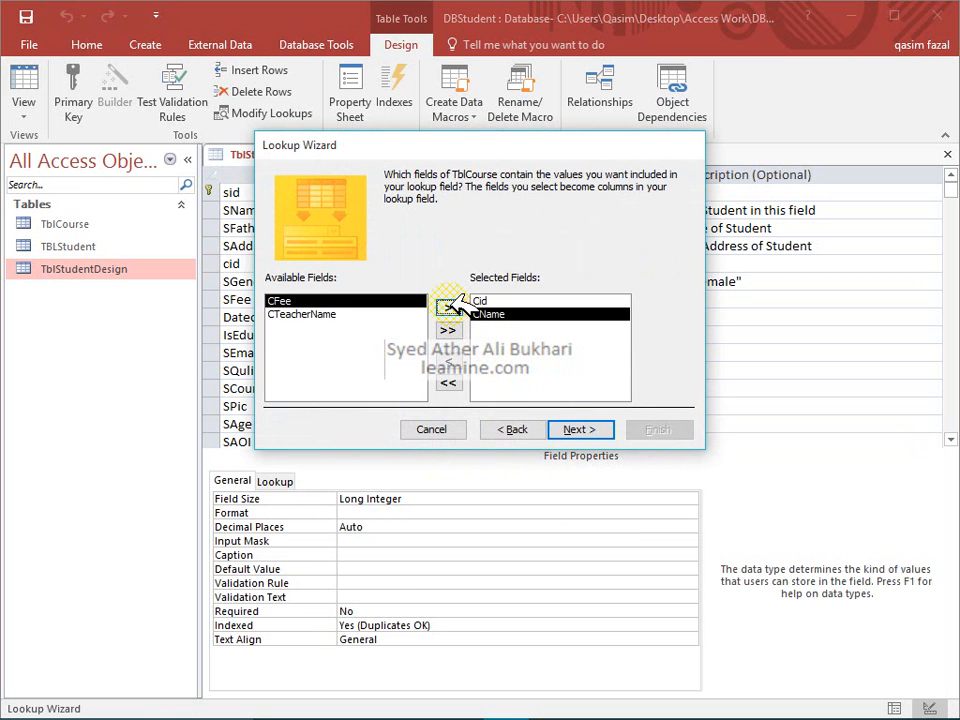
left_click(448, 305)
left_click(565, 429)
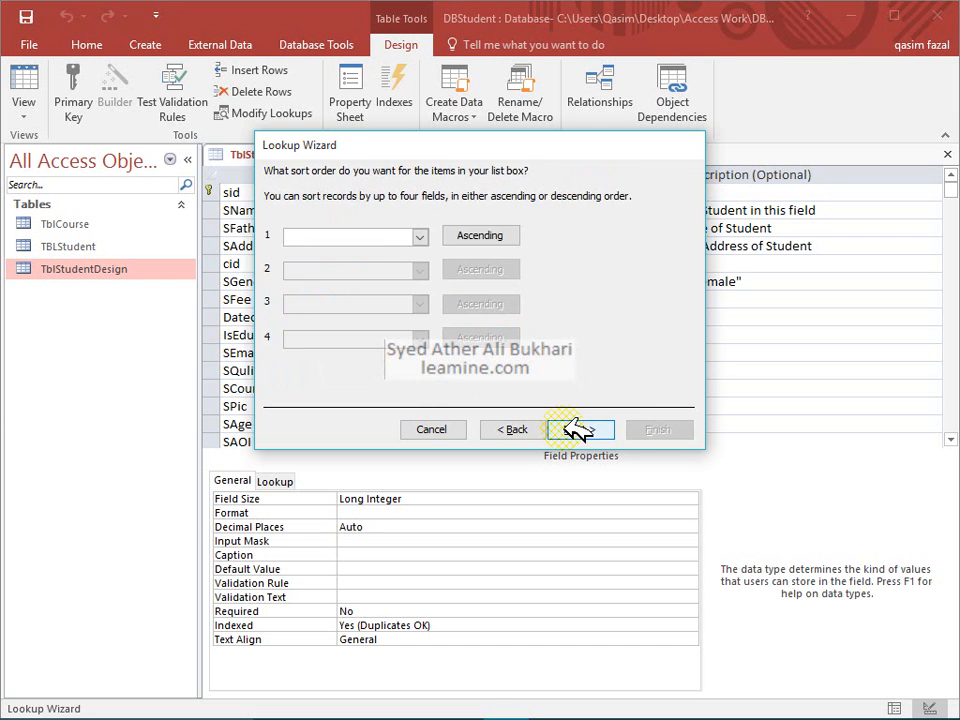
Leave the lookup list unsorted, show its key column and choose Cid as the stored value.
left_click(574, 429)
left_click(311, 243)
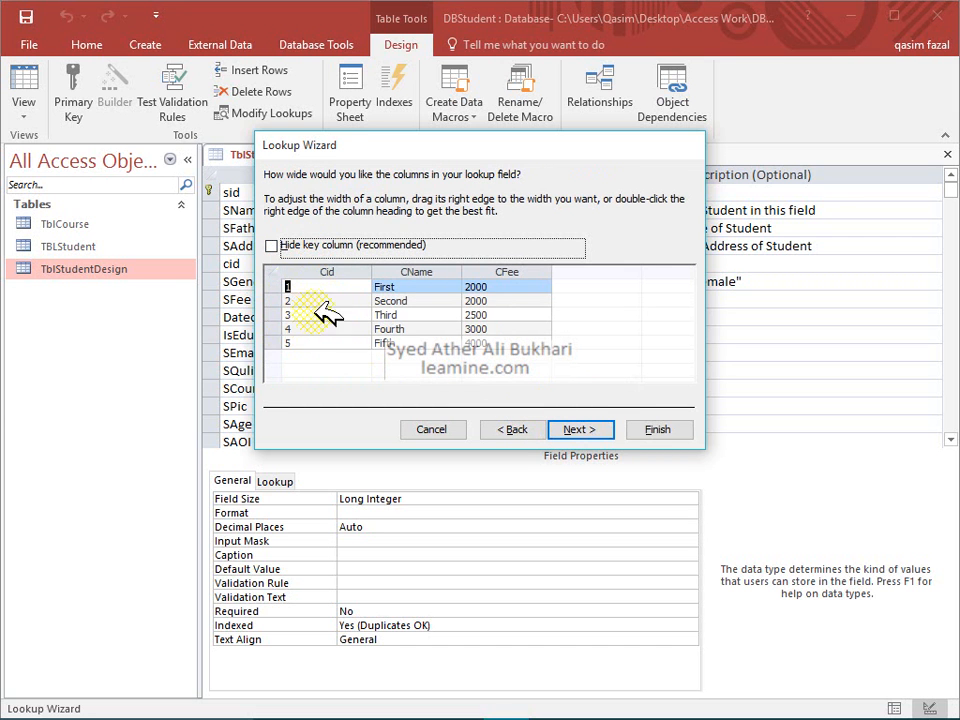
left_click(595, 429)
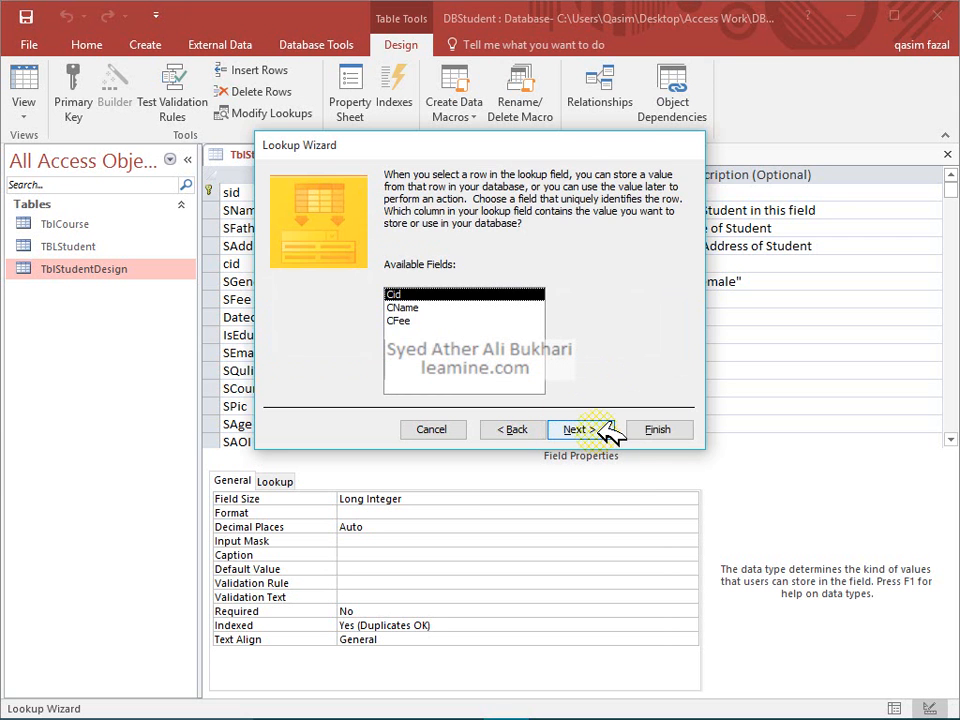
left_click(595, 429)
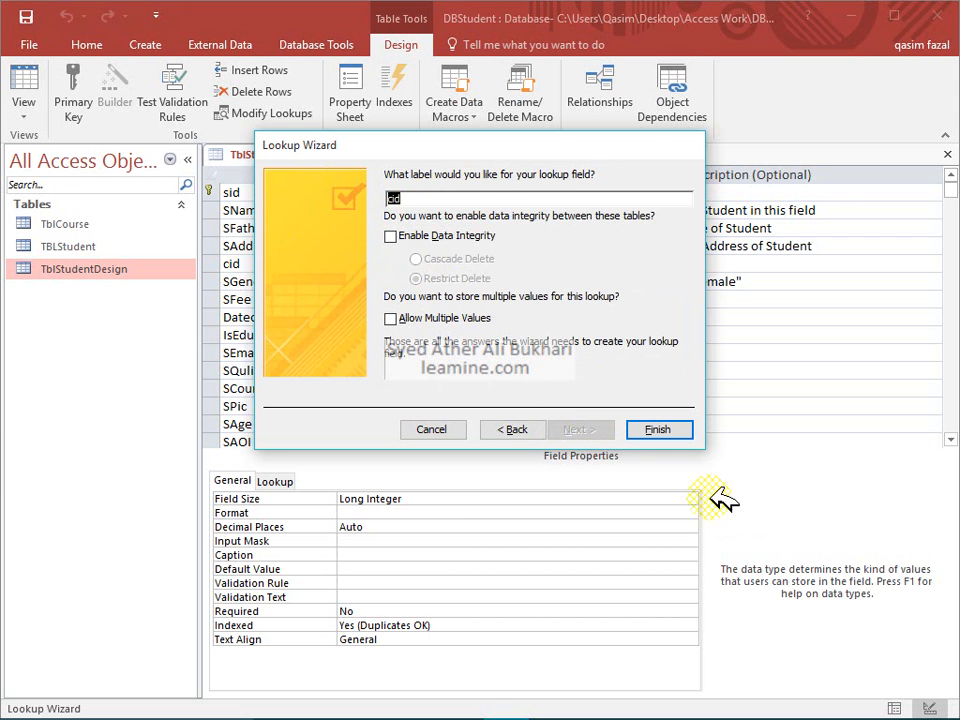
Finish the lookup with the label cid, save the table to create the relationship and close TblStudentDesign.
left_click(668, 433)
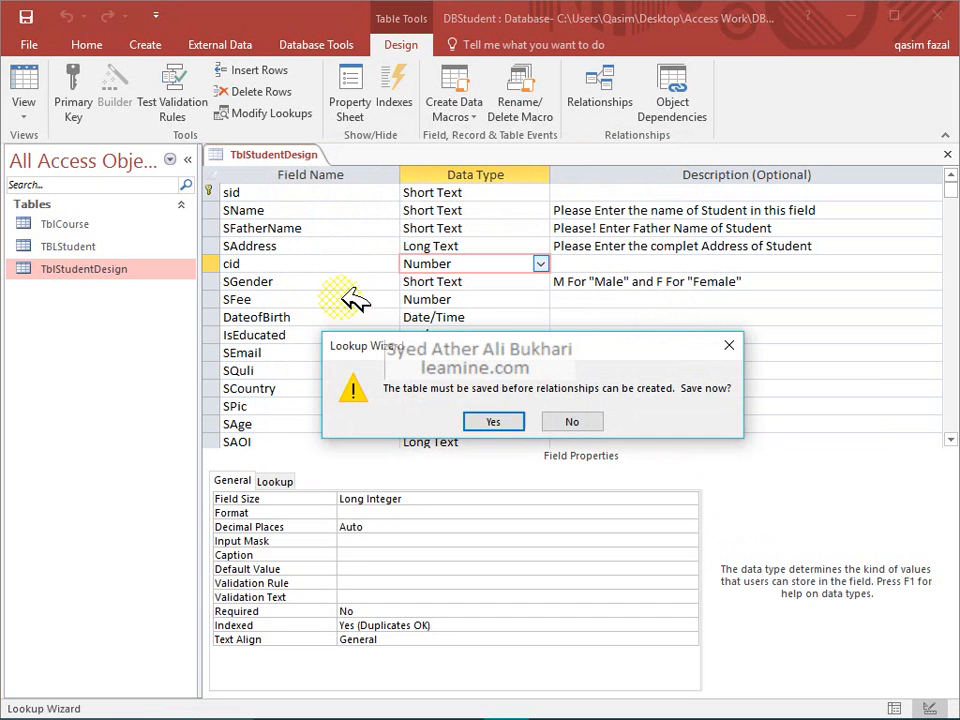
left_click(504, 422)
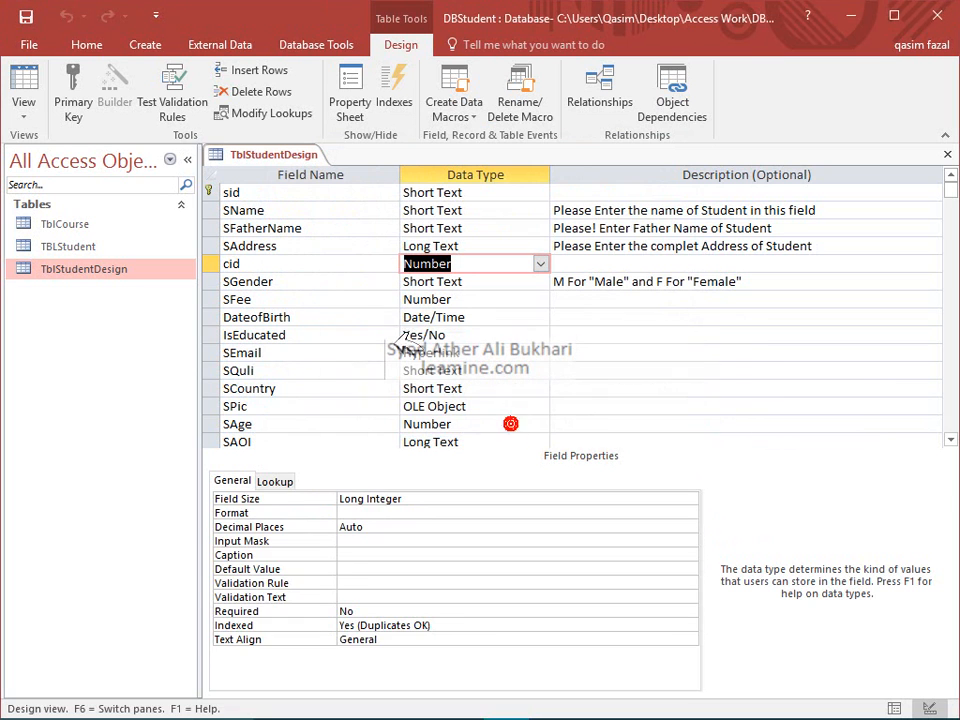
left_click(947, 154)
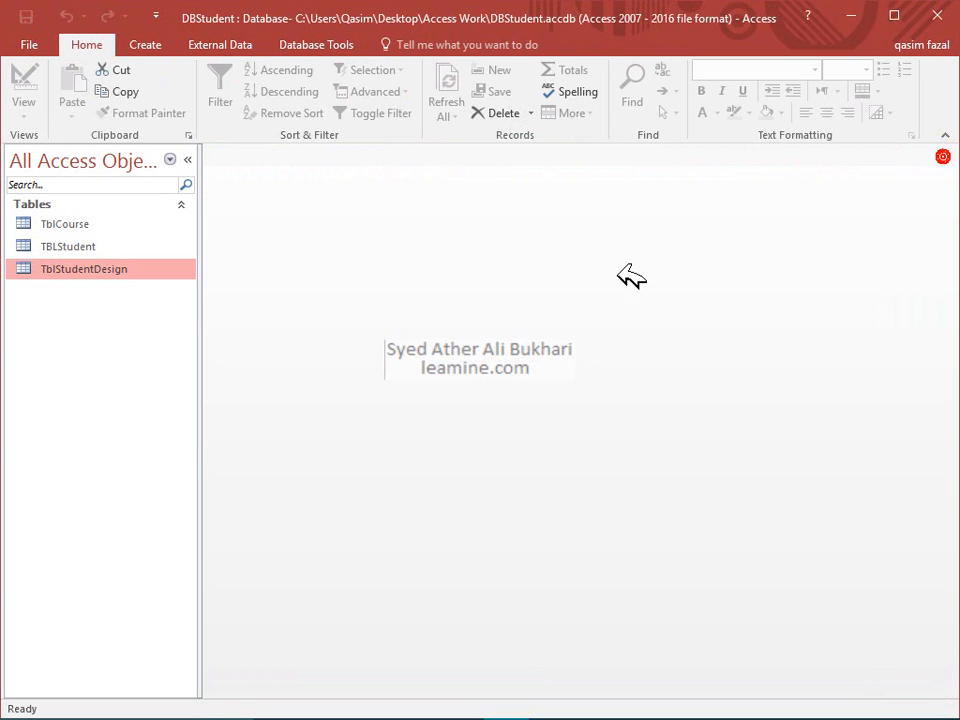
right_click(108, 268)
left_click(148, 304)
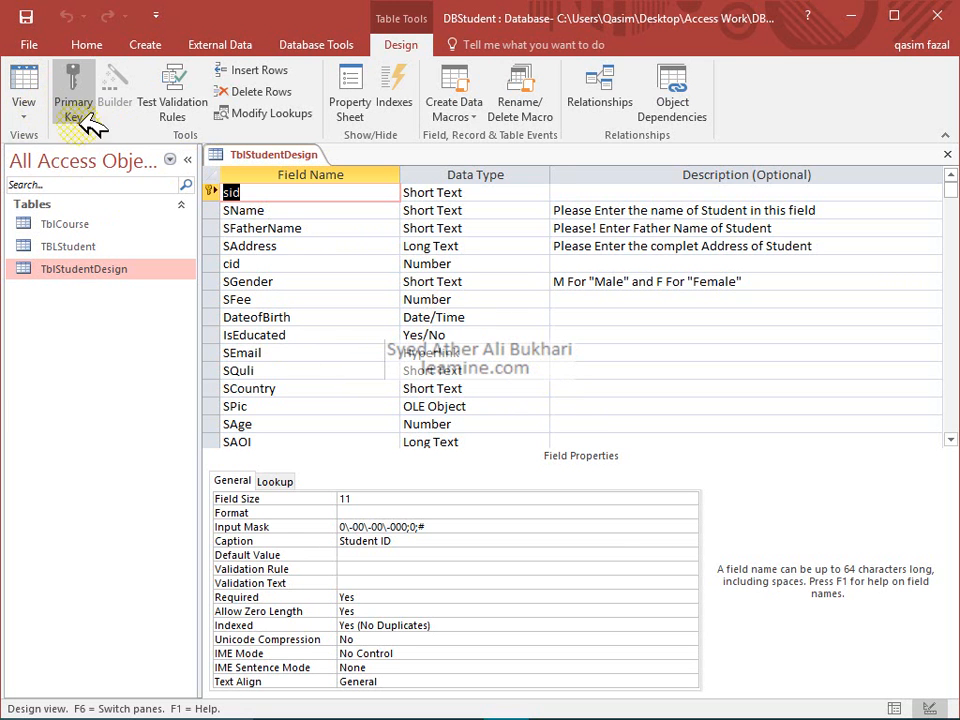
left_click(945, 153)
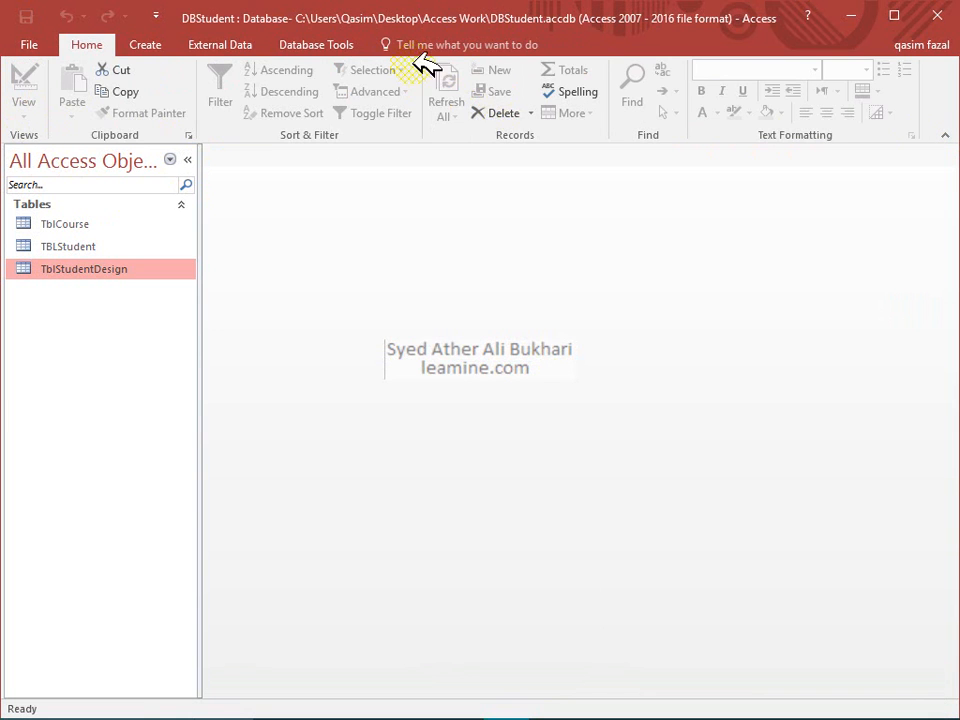
Open the relationships layout and arrange the boxes with TblStudentDesign below and to the right of TblCourse.
left_click(300, 45)
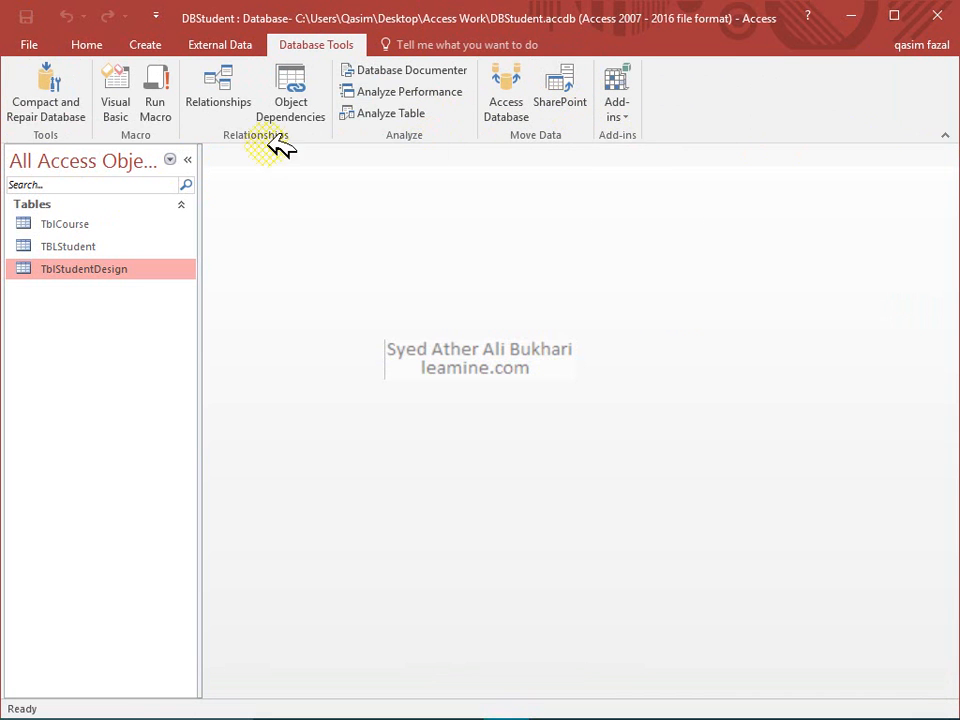
left_click(218, 90)
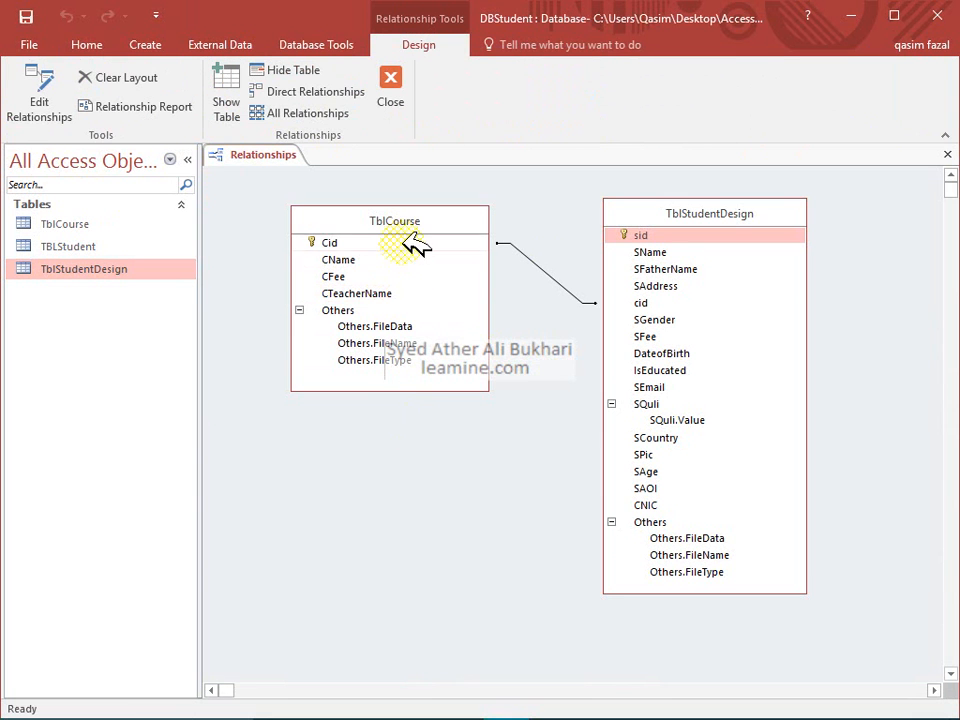
left_click_drag(420, 214, 365, 199)
left_click_drag(668, 214, 630, 230)
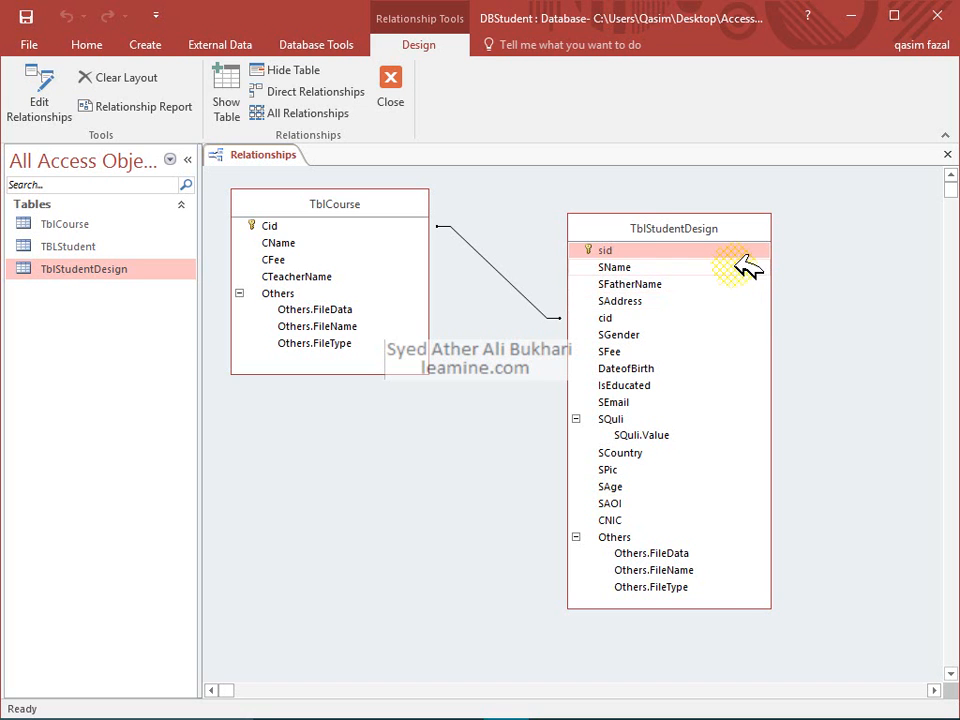
left_click_drag(352, 206, 349, 203)
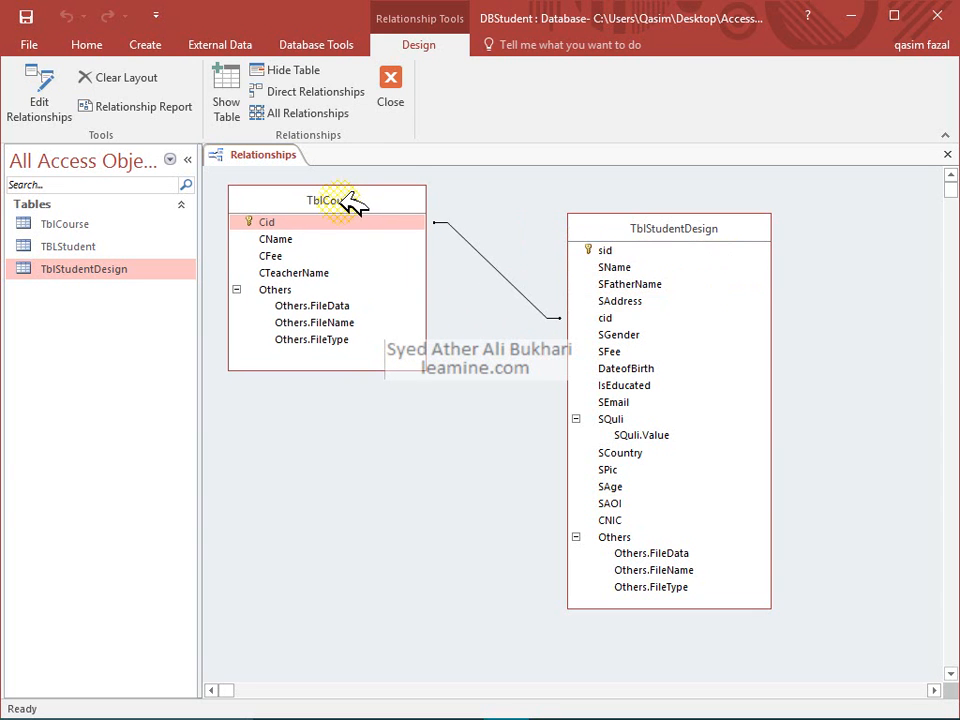
left_click_drag(636, 223, 608, 290)
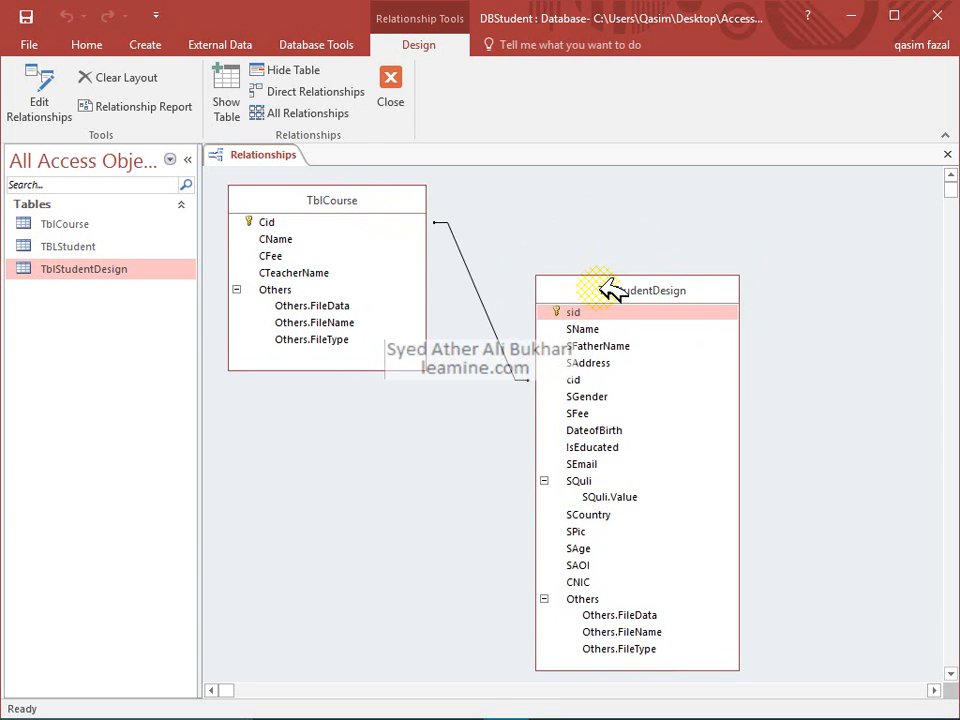
Trace the link from TblCourse's Cid to TblStudentDesign's cid, and open TblStudentDesign from the layout in Datasheet View.
left_click(618, 379)
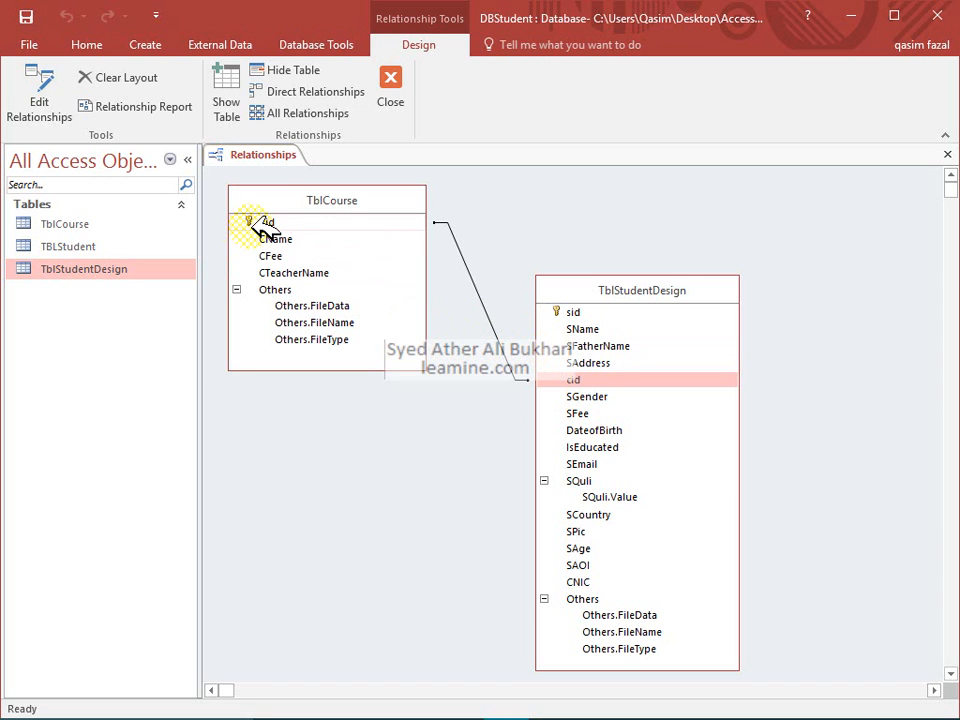
left_click_drag(266, 223, 612, 401)
right_click(620, 381)
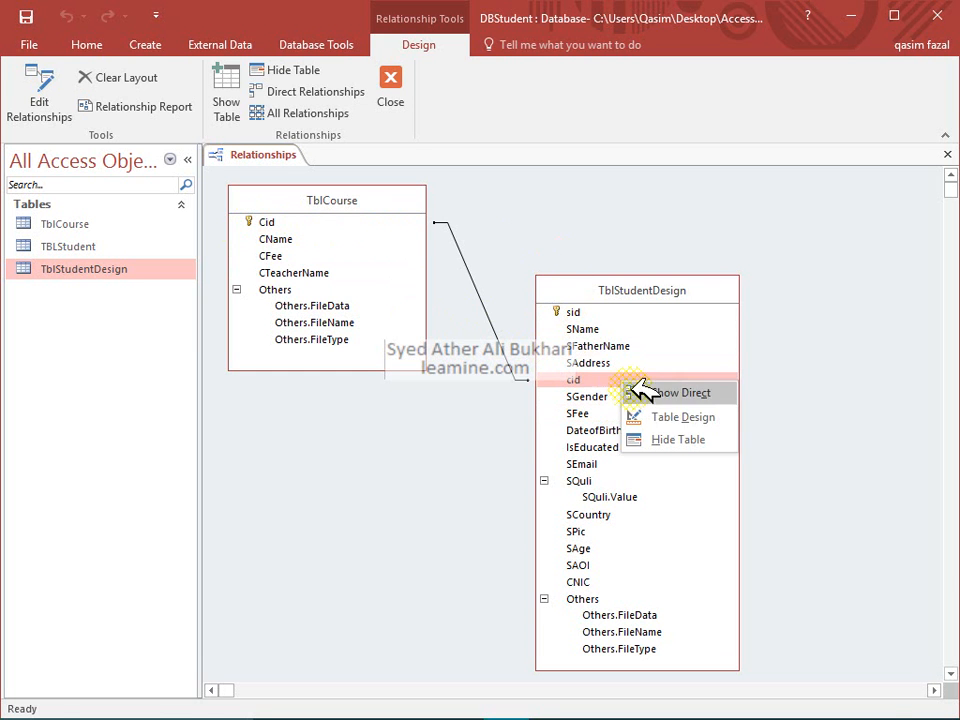
left_click(660, 416)
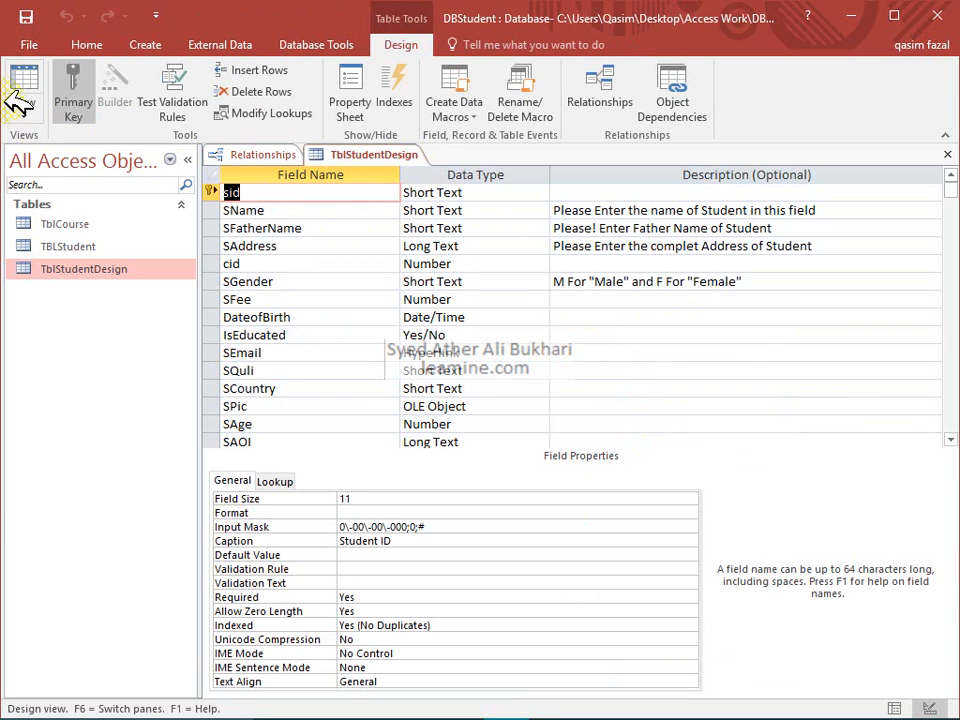
left_click(22, 88)
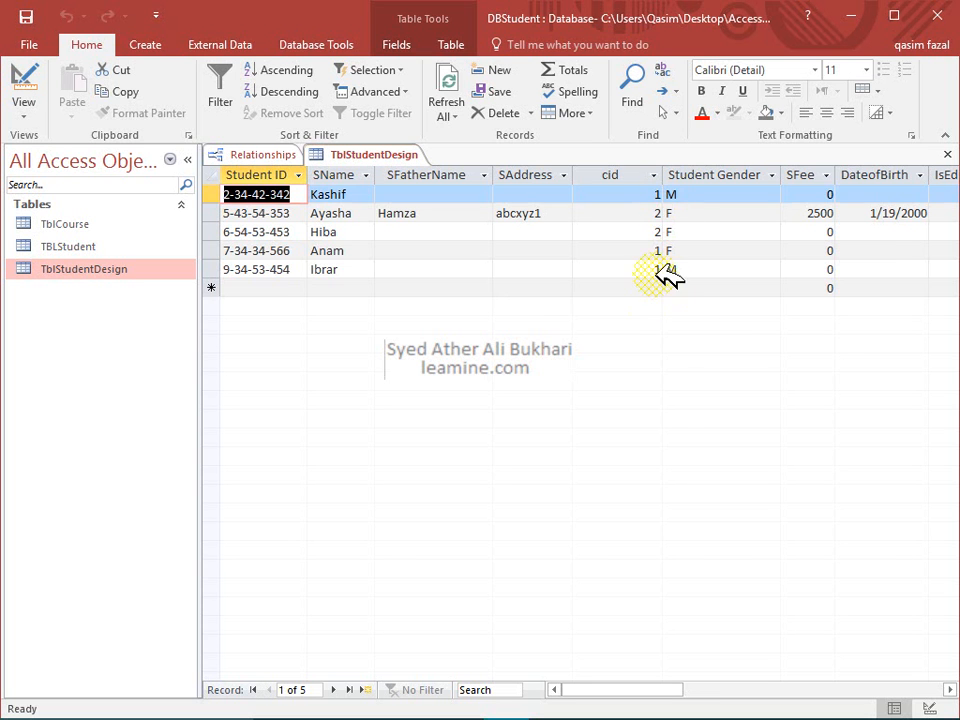
Check the course choices offered for the fourth record's cid in TblStudentDesign, and close the table.
left_click(652, 271)
left_click(650, 250)
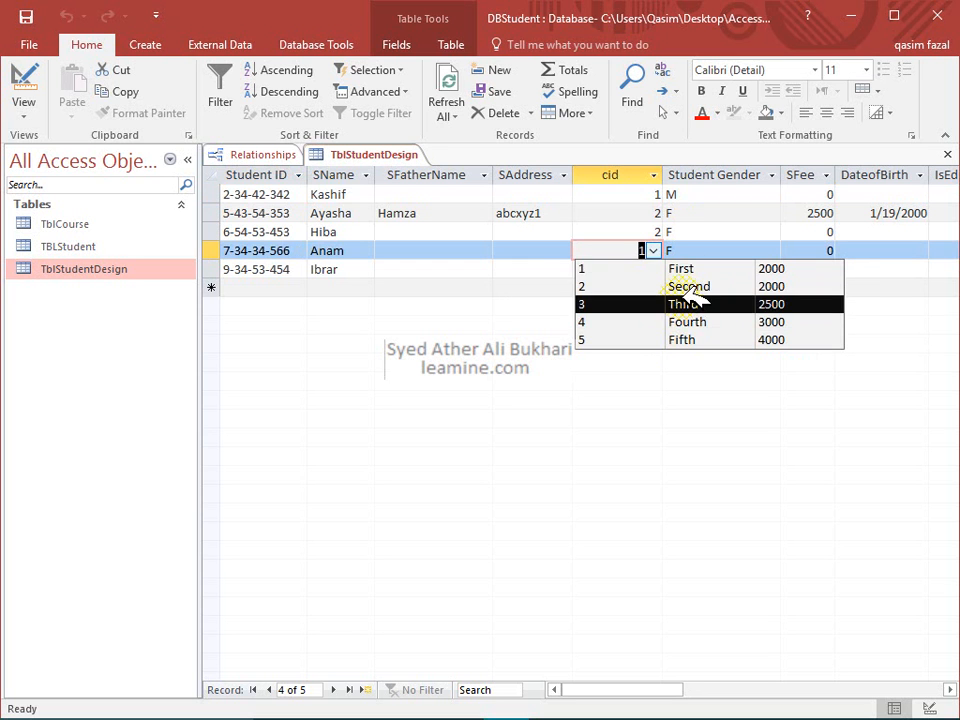
key("Escape")
left_click(946, 154)
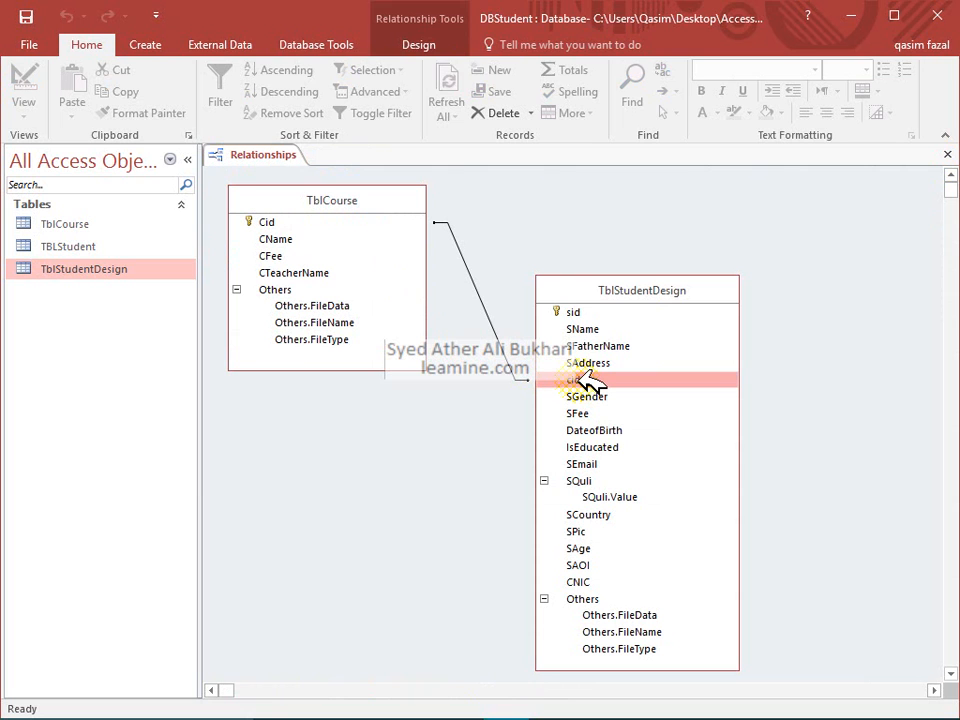
Trace the link from TblStudentDesign's cid back to TblCourse's Cid, and close the relationships layout.
mouse_move(584, 378)
left_mouse_down()
mouse_move(508, 378)
mouse_move(487, 295)
mouse_move(448, 222)
mouse_move(351, 214)
left_mouse_up()
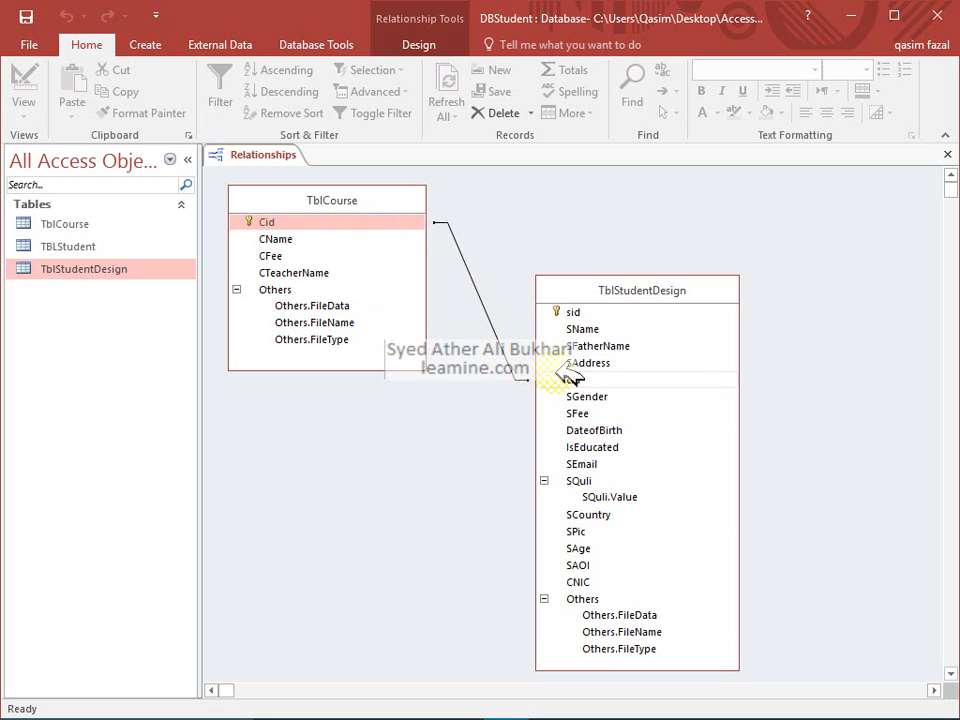
left_click(947, 154)
left_click(472, 416)
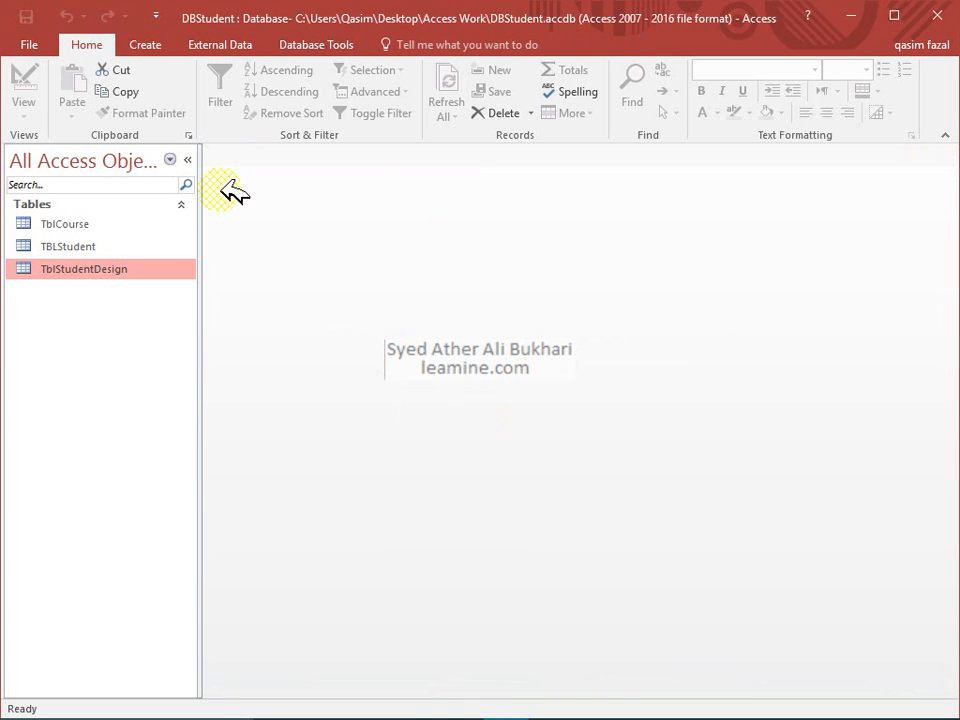
Open TblStudentDesign in Design View, switch it to Datasheet View and check the course choices for the fourth record's cid.
right_click(127, 269)
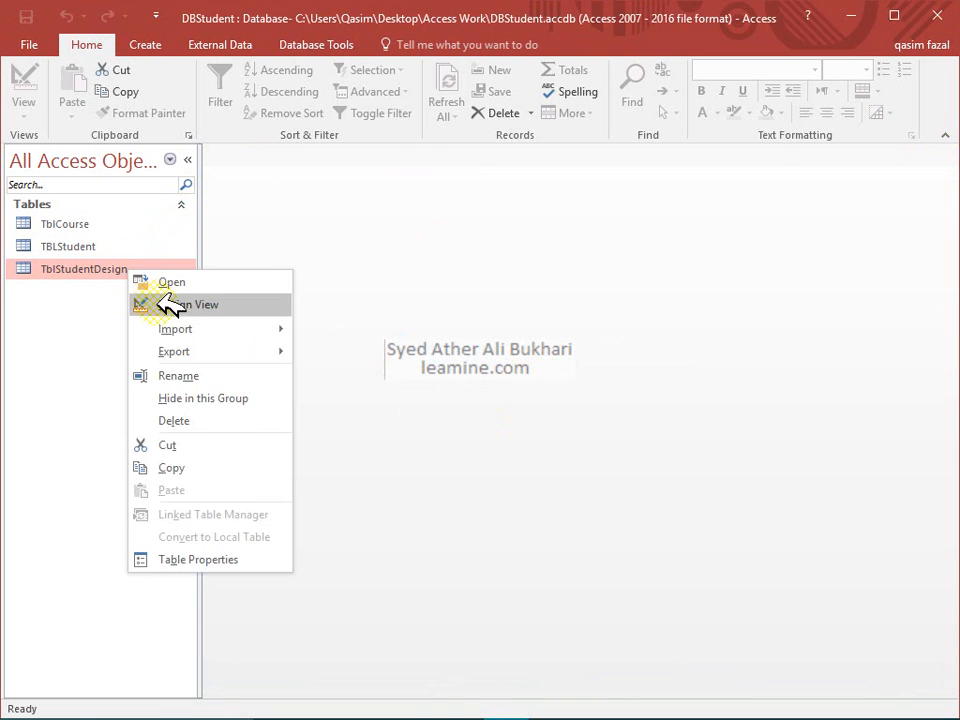
left_click(170, 304)
left_click(45, 92)
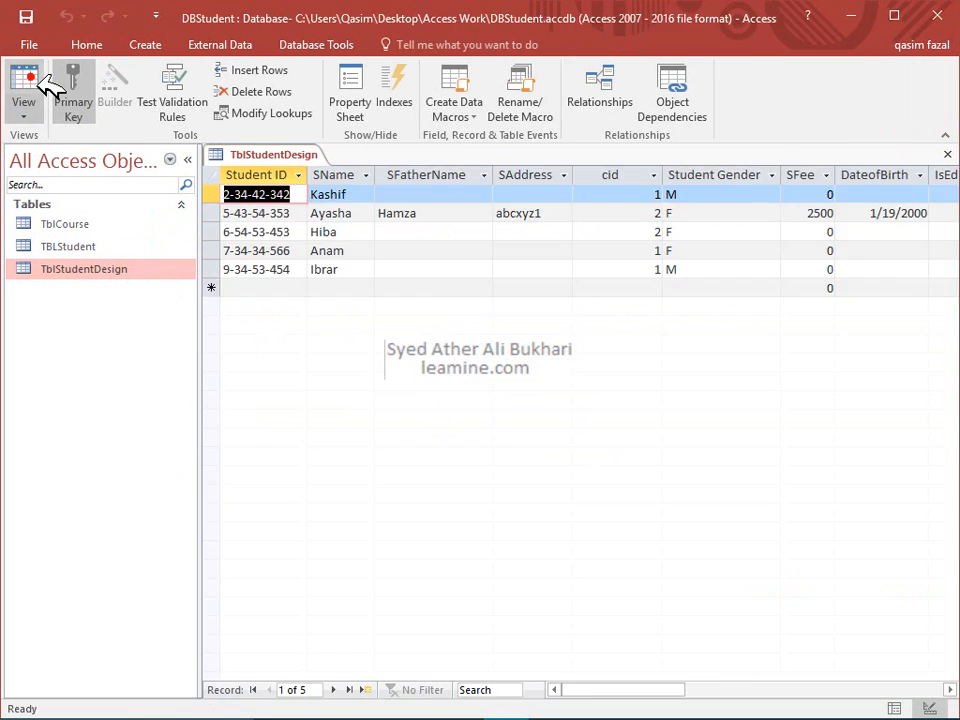
left_click(653, 267)
left_click(653, 251)
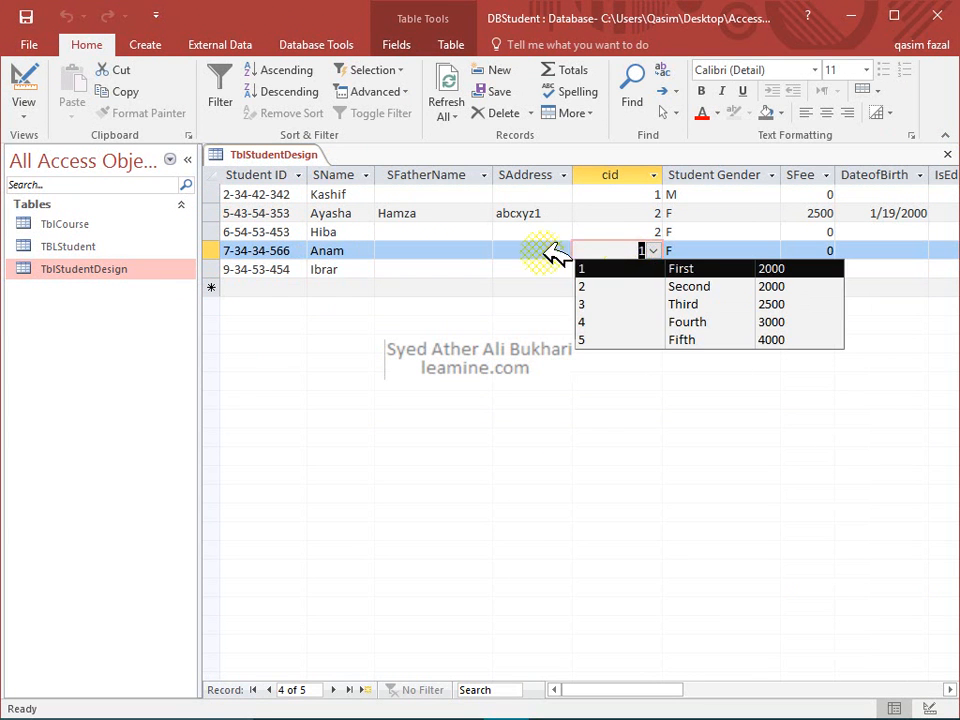
left_click(521, 253)
Enter 6, a value outside the lookup list, as the last record's cid and leave the record to store it.
left_click(622, 267)
left_click(654, 268)
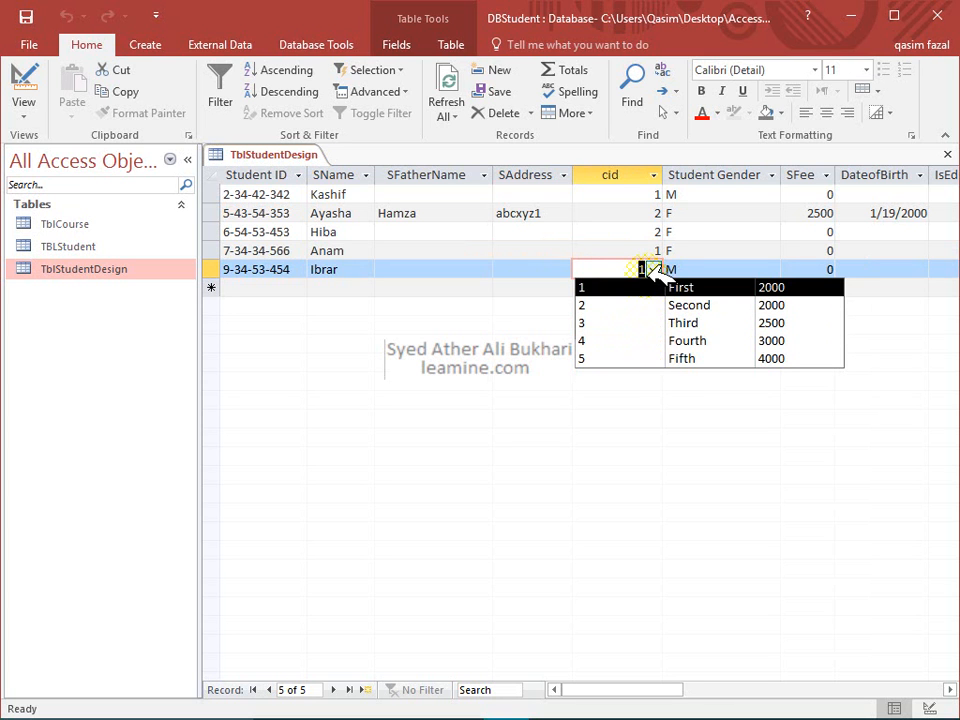
type("6")
left_click(548, 267)
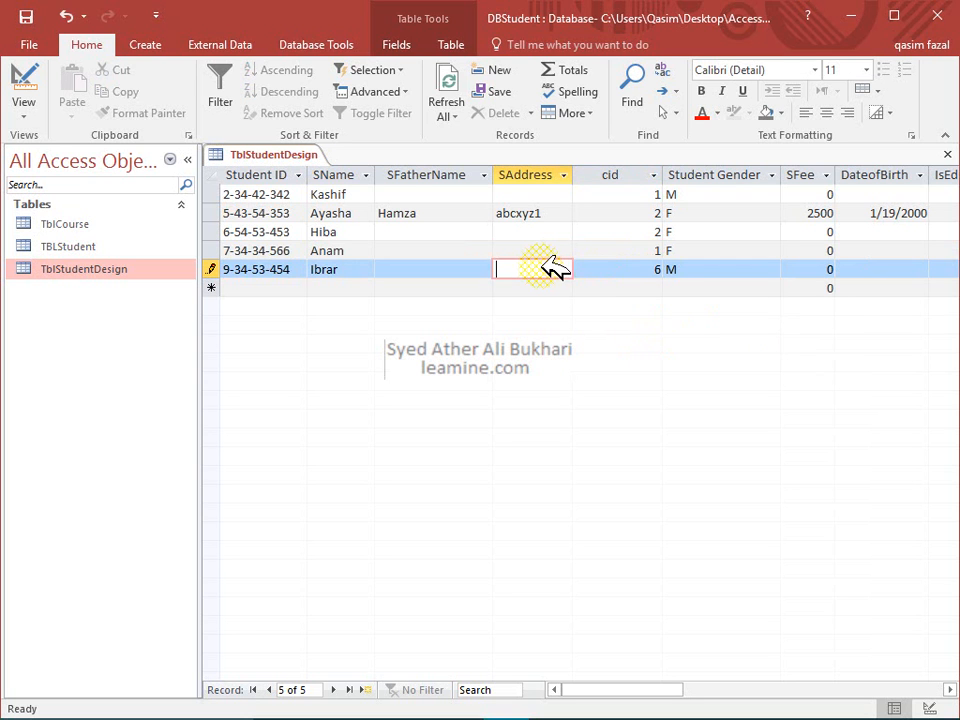
left_click(615, 268)
left_click(653, 269)
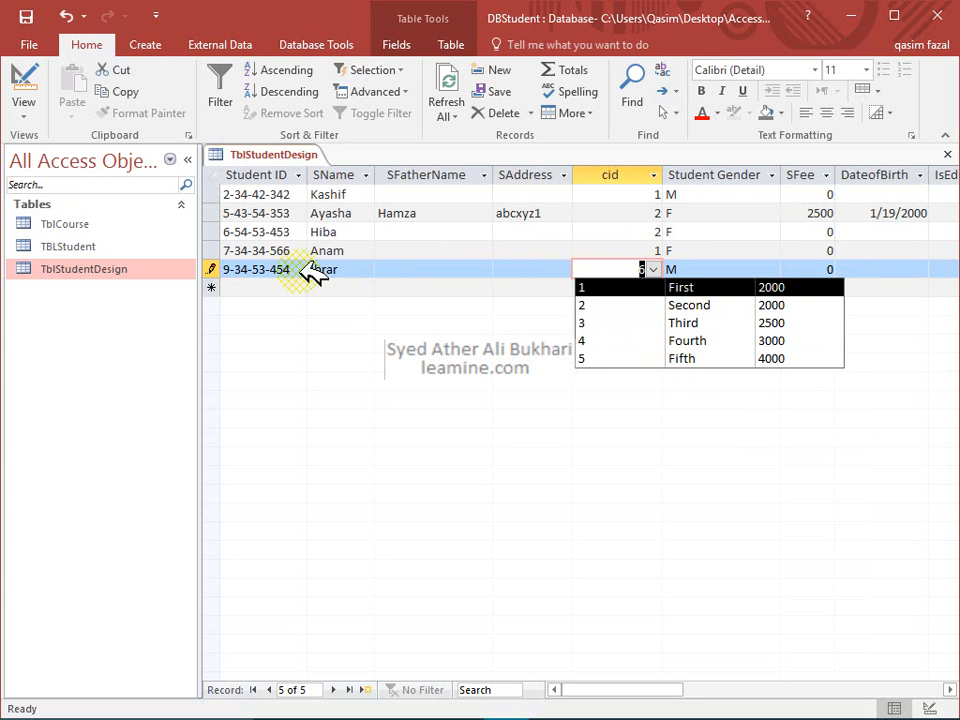
left_click(405, 288)
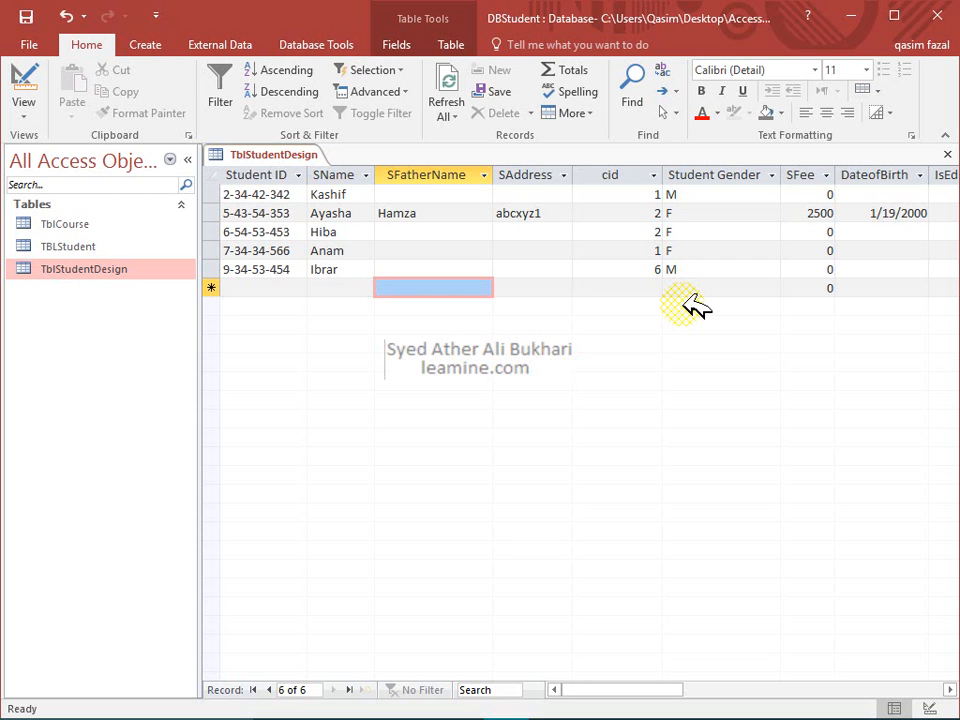
Set the last record's cid to 2 (Second) from the lookup list and close TblStudentDesign.
left_click(652, 269)
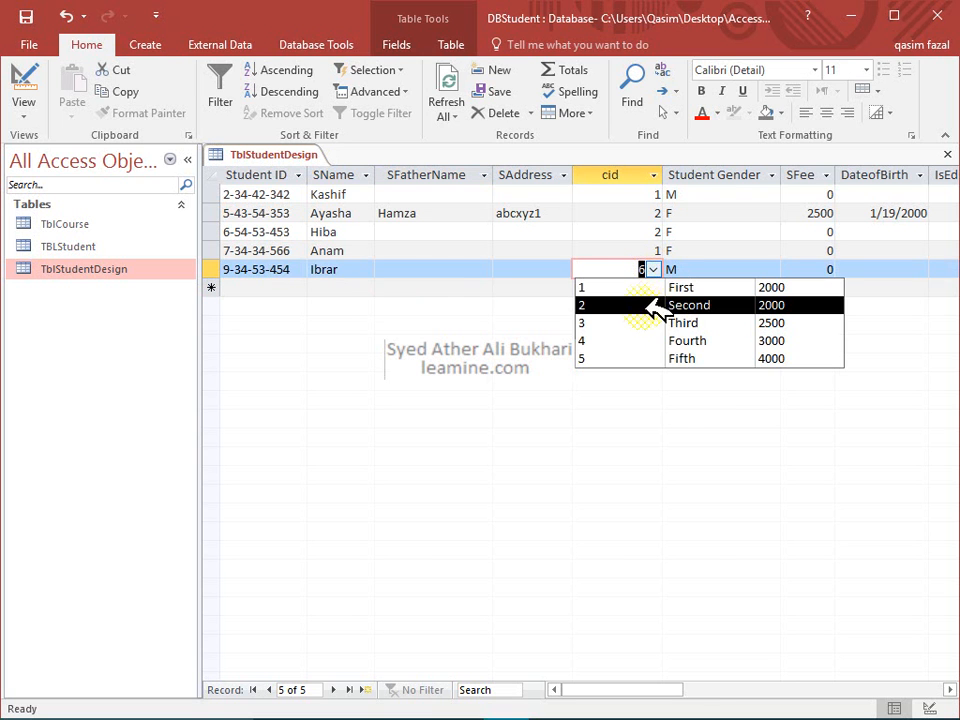
left_click(640, 303)
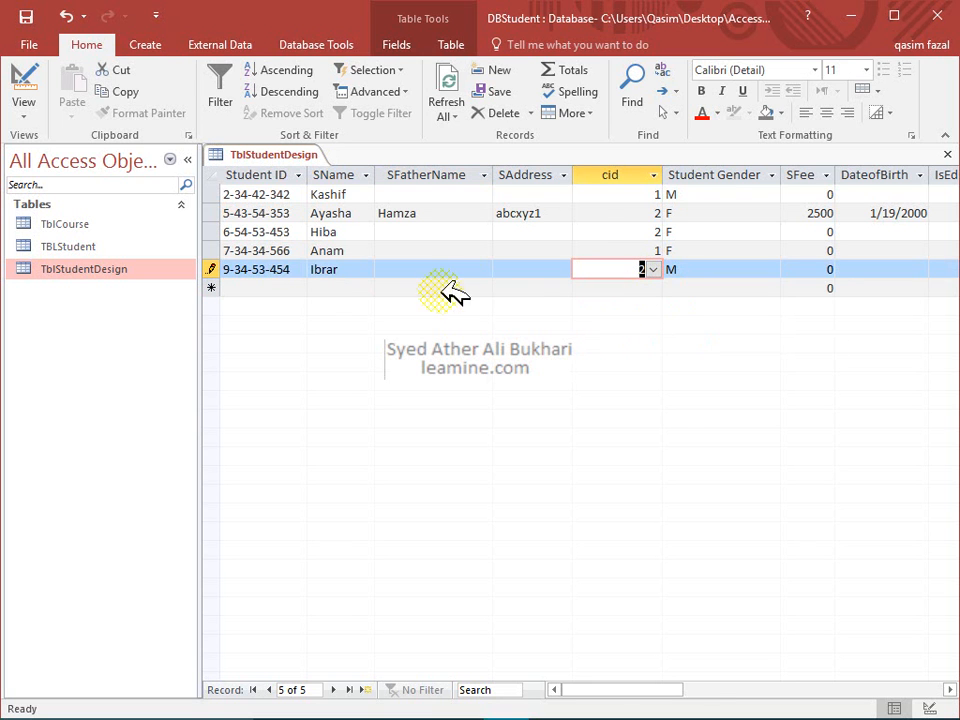
left_click(521, 268)
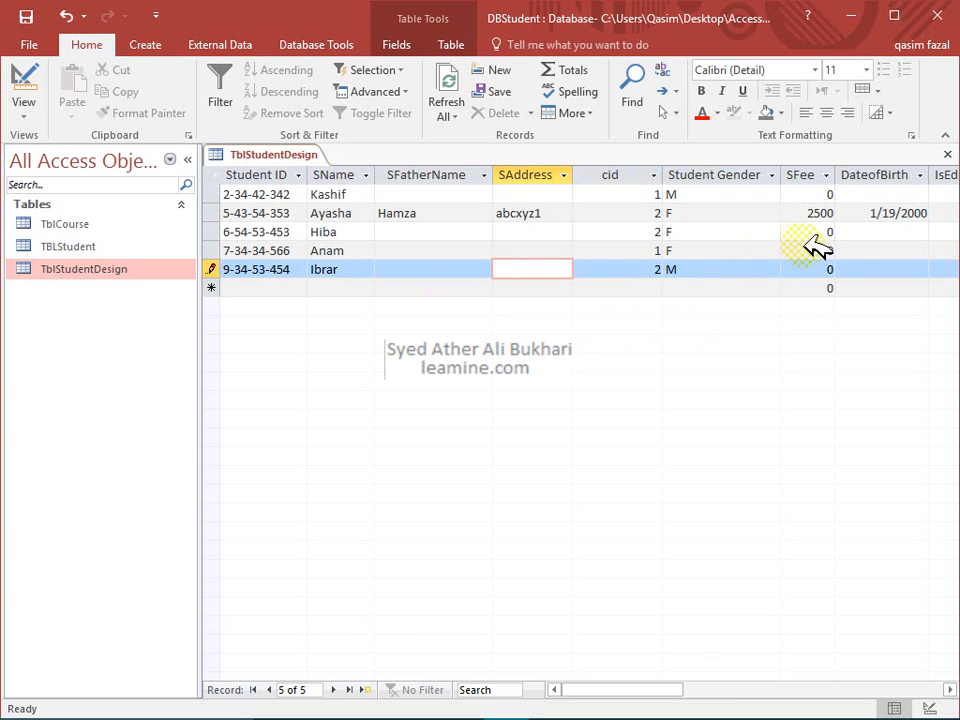
left_click(947, 154)
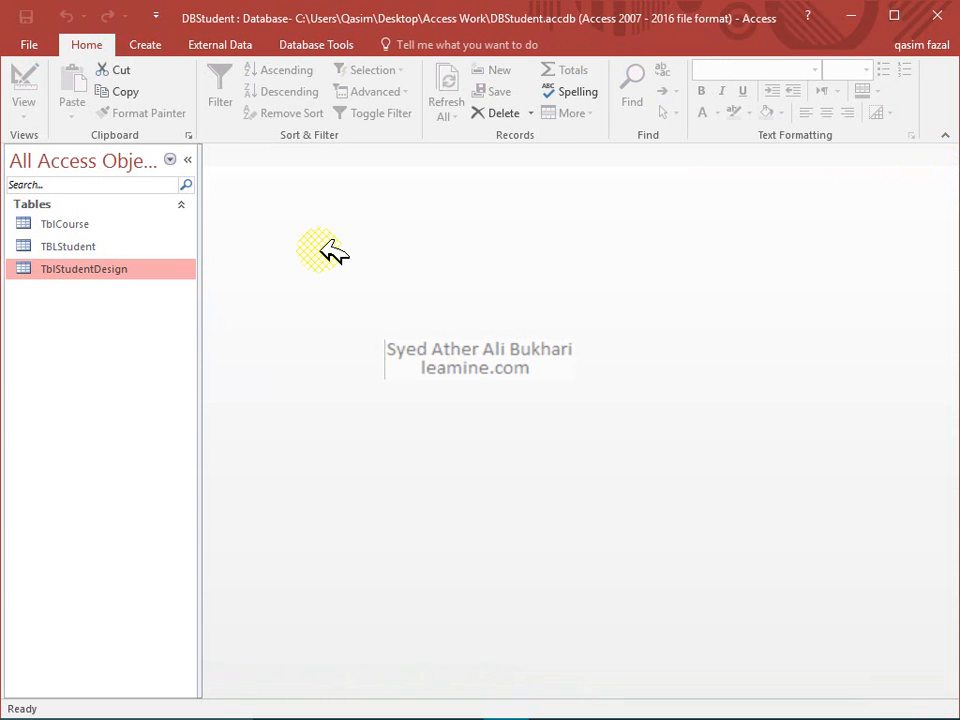
Open the relationships layout and bring up the settings of the link between TblCourse and TblStudentDesign for editing.
left_click(334, 46)
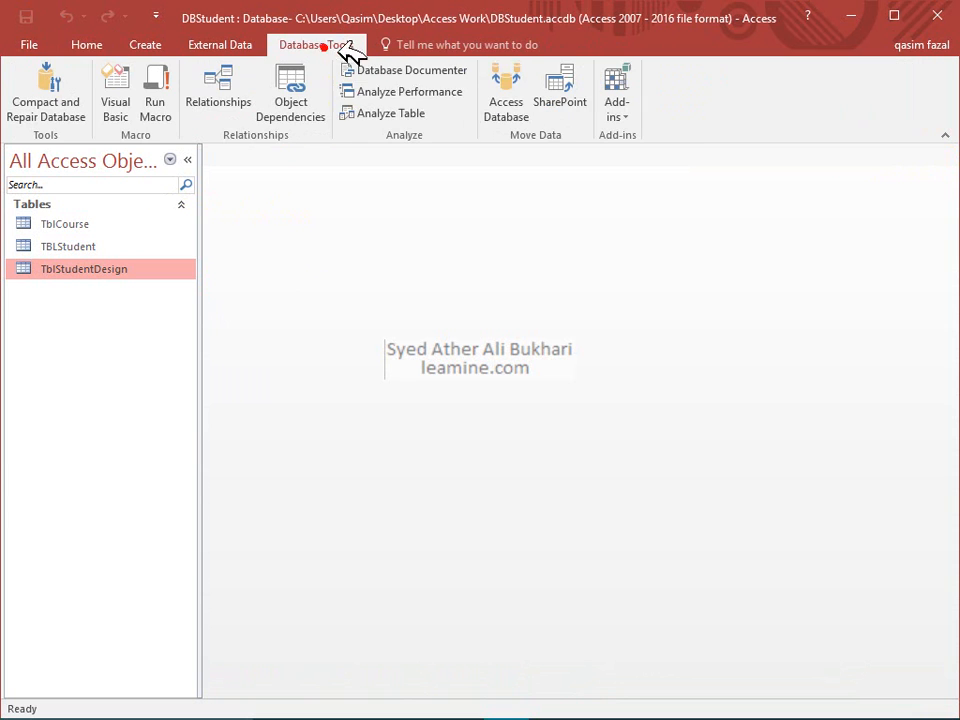
left_click(225, 92)
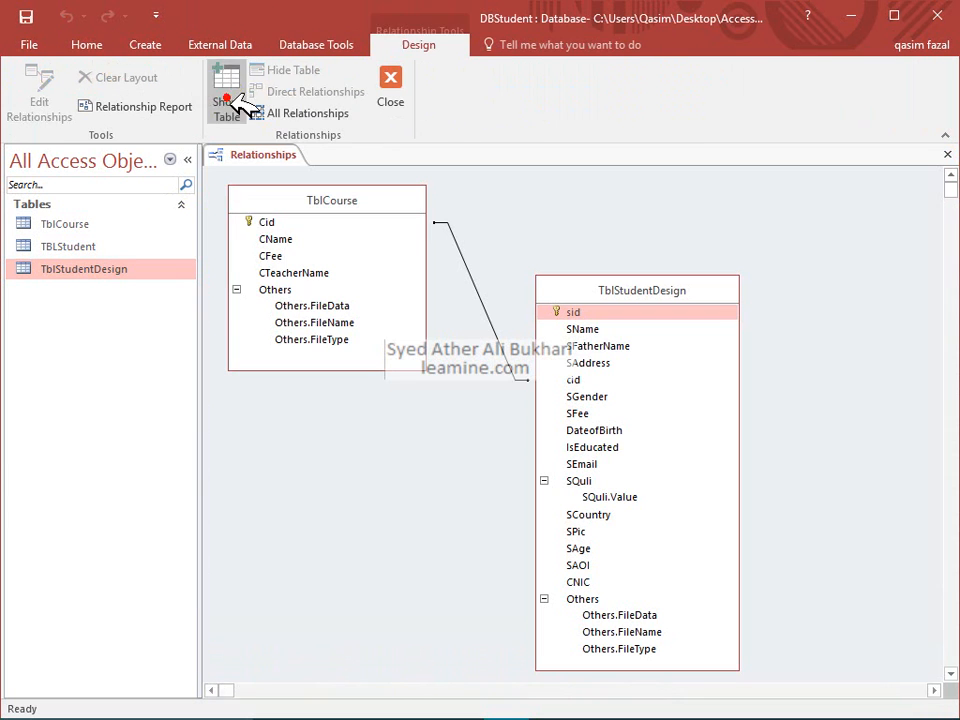
left_click(487, 303)
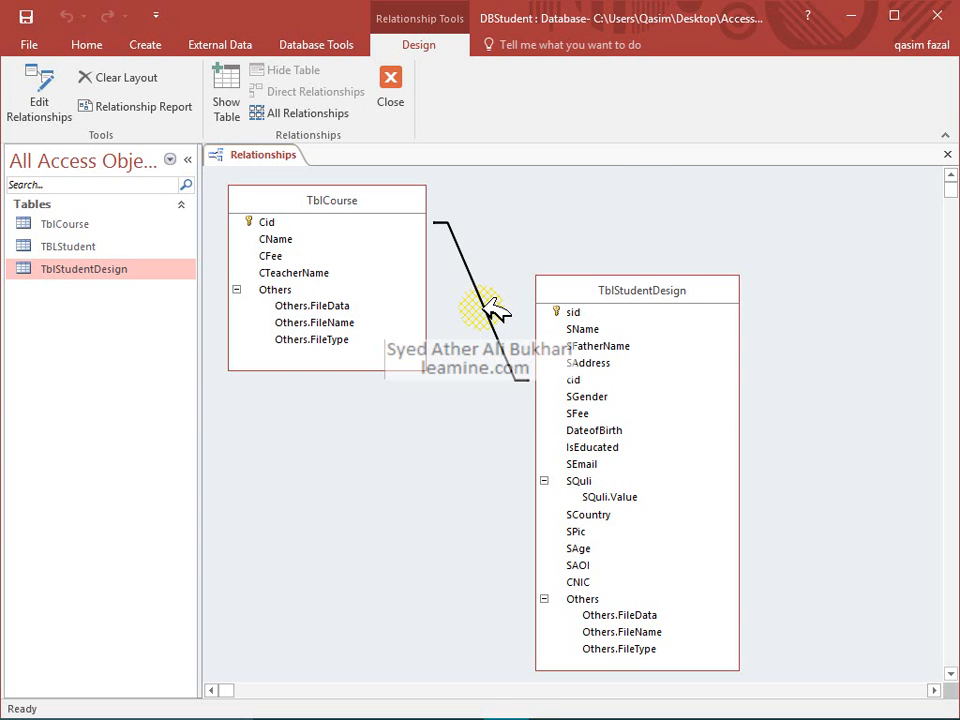
double_click(490, 303)
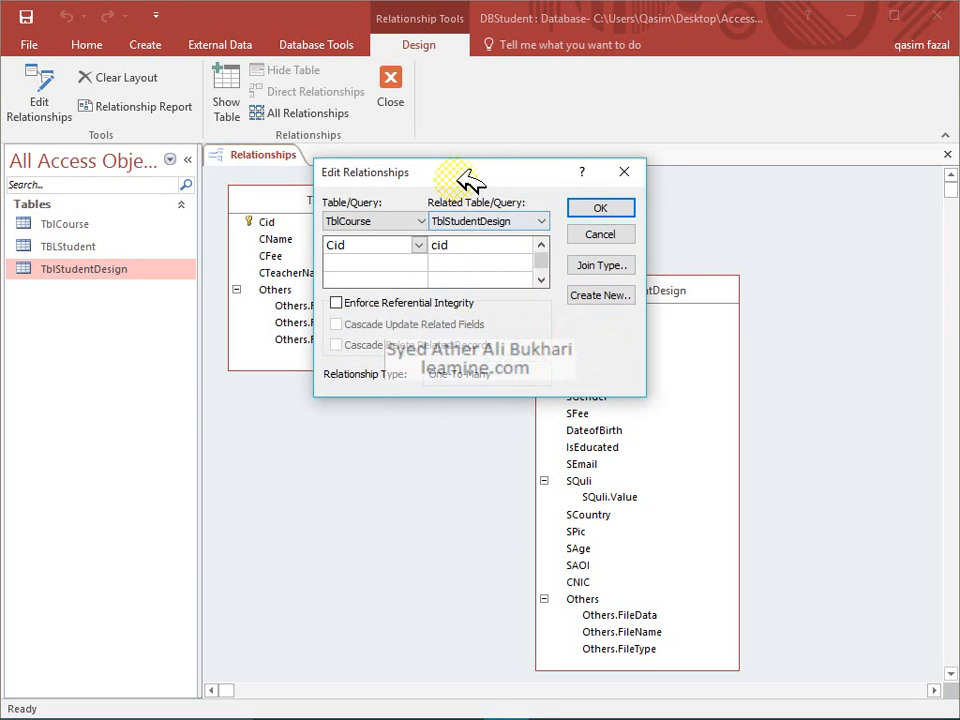
left_click_drag(467, 181, 452, 143)
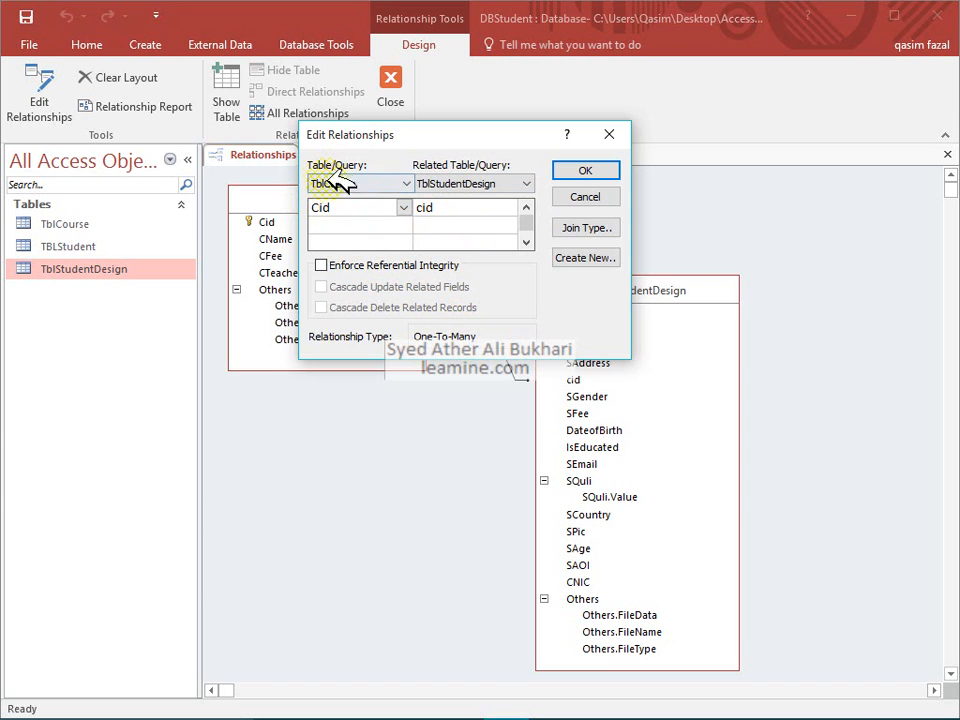
Try CName as TblCourse's linking field to compare the relationship type, and restore Cid.
left_click(403, 207)
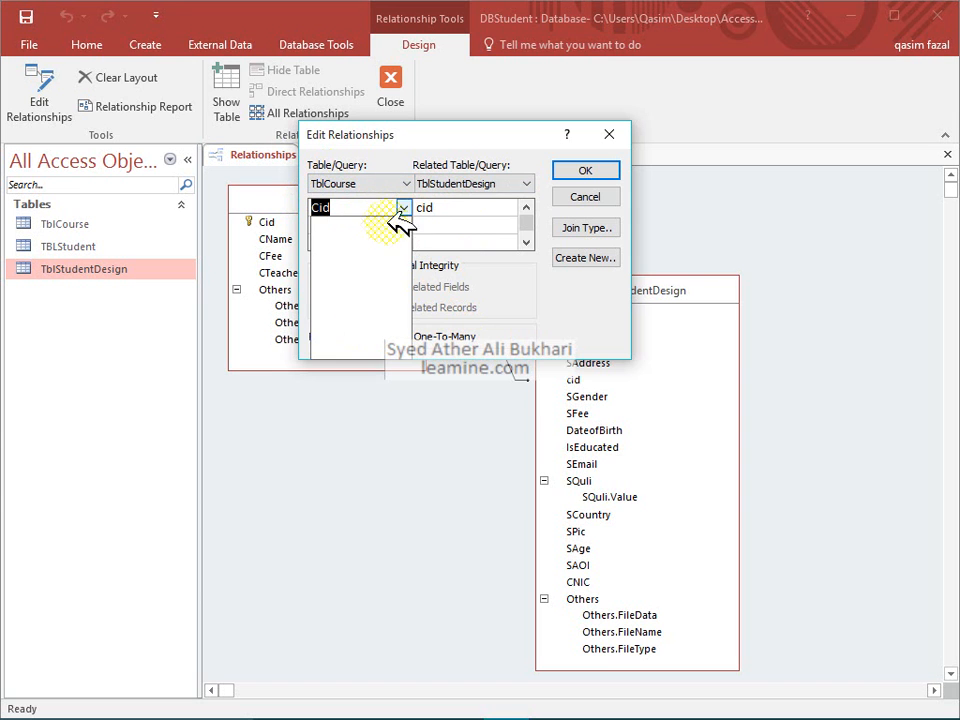
left_click(405, 207)
left_click(403, 207)
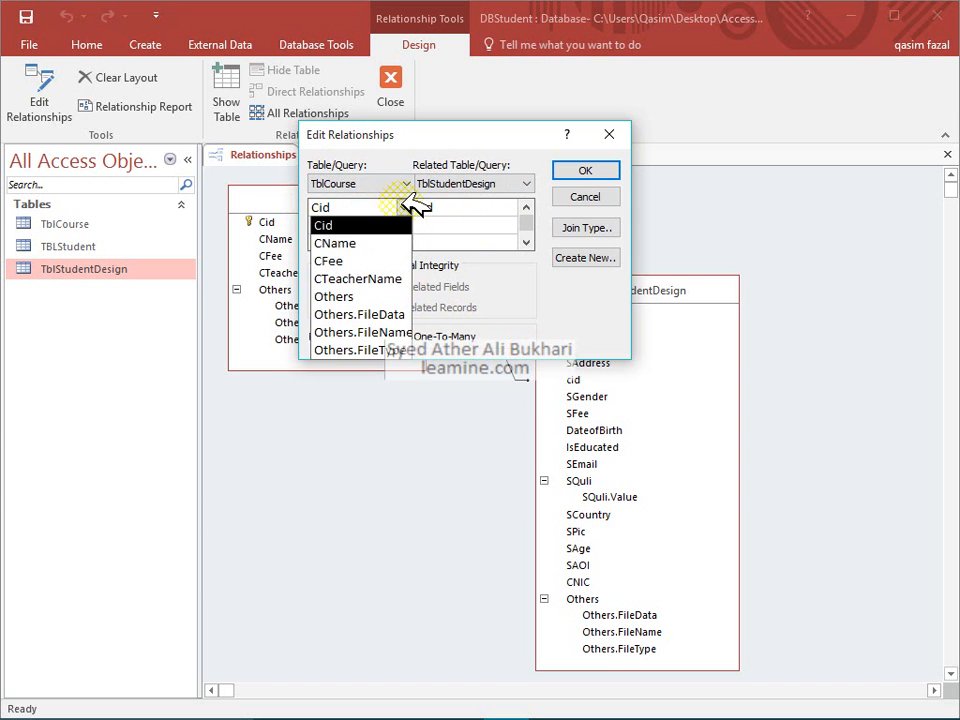
left_click(386, 243)
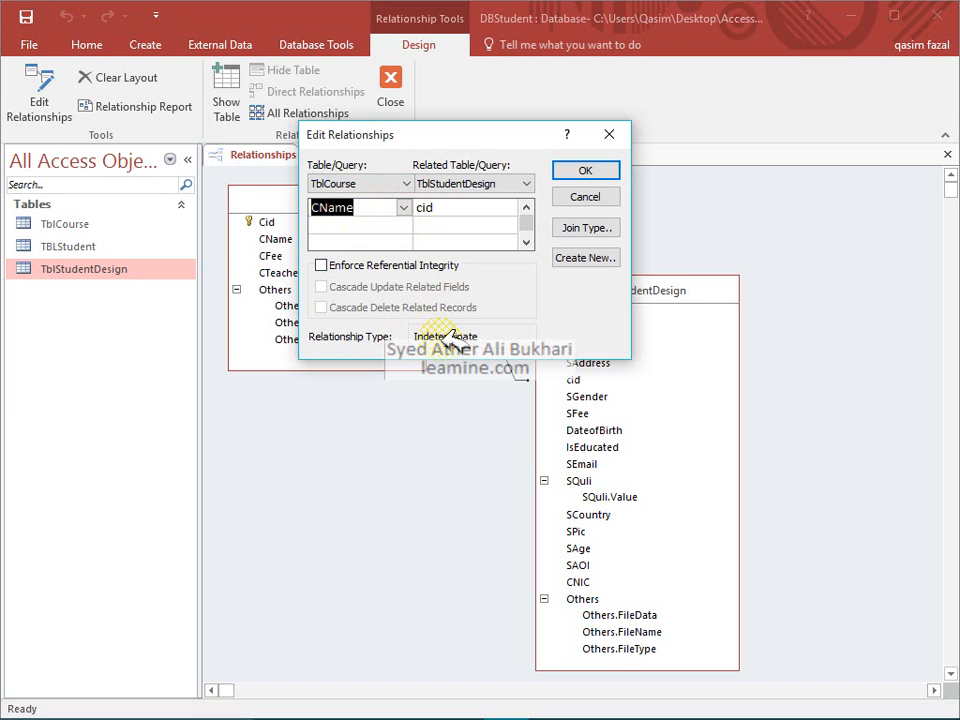
left_click(405, 207)
left_click(394, 224)
Try sid as TblStudentDesign's linking field to compare the relationship type, and restore cid.
left_click(479, 207)
left_click(508, 207)
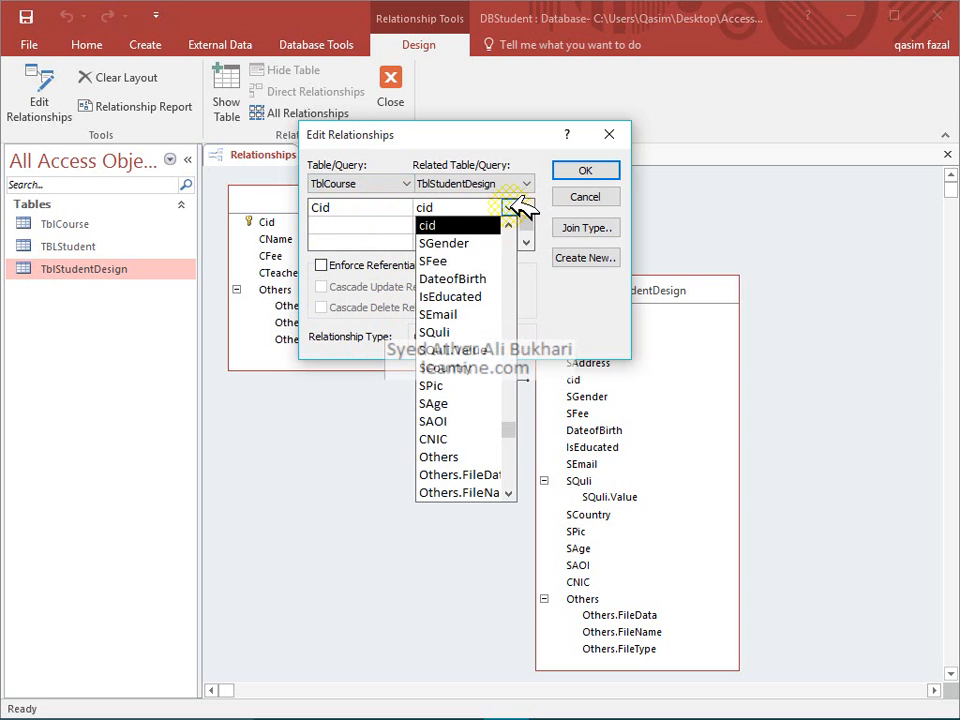
scroll(518, 224, "up", 1)
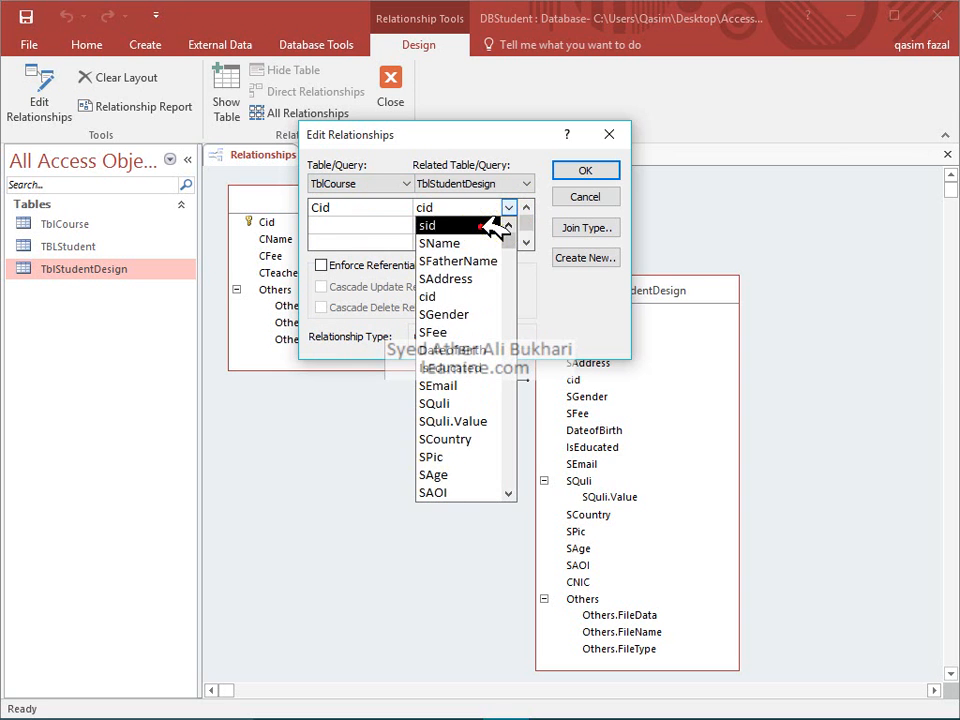
left_click(499, 223)
left_click(332, 208)
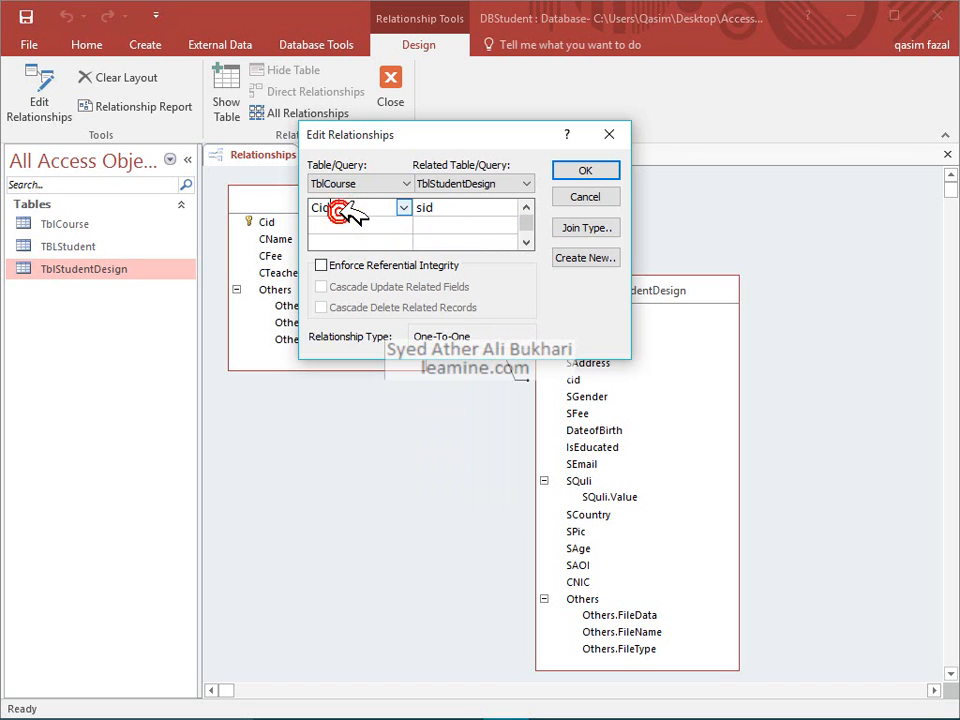
left_click(439, 208)
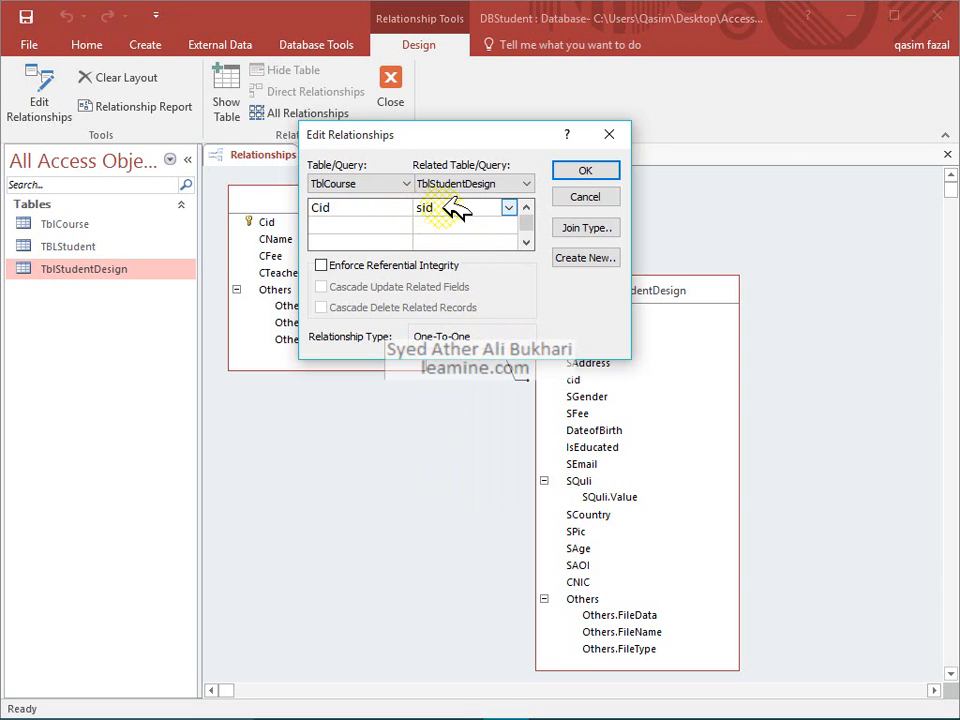
left_click(508, 207)
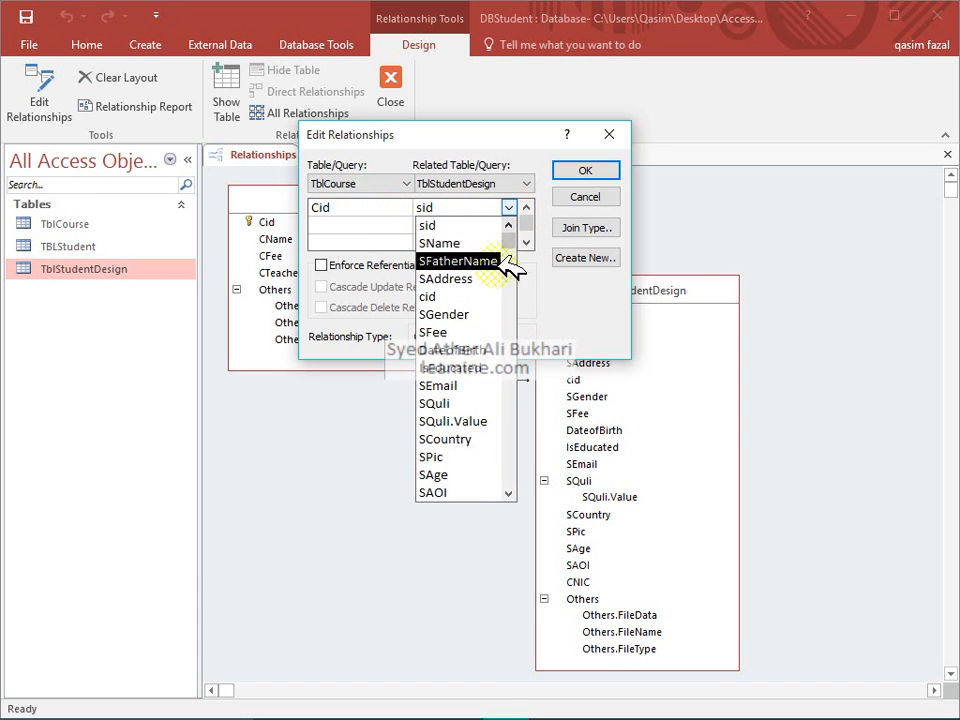
left_click(485, 296)
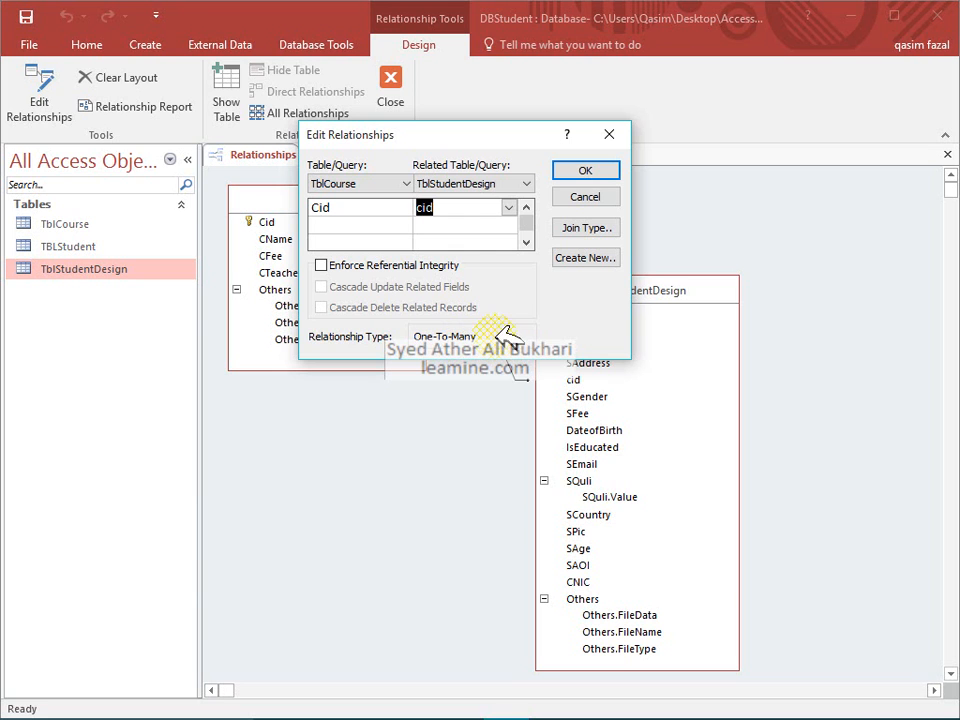
Enforce referential integrity on the TblCourse–TblStudentDesign link with cascade update of related fields, leaving cascade delete of related records off.
left_click(425, 265)
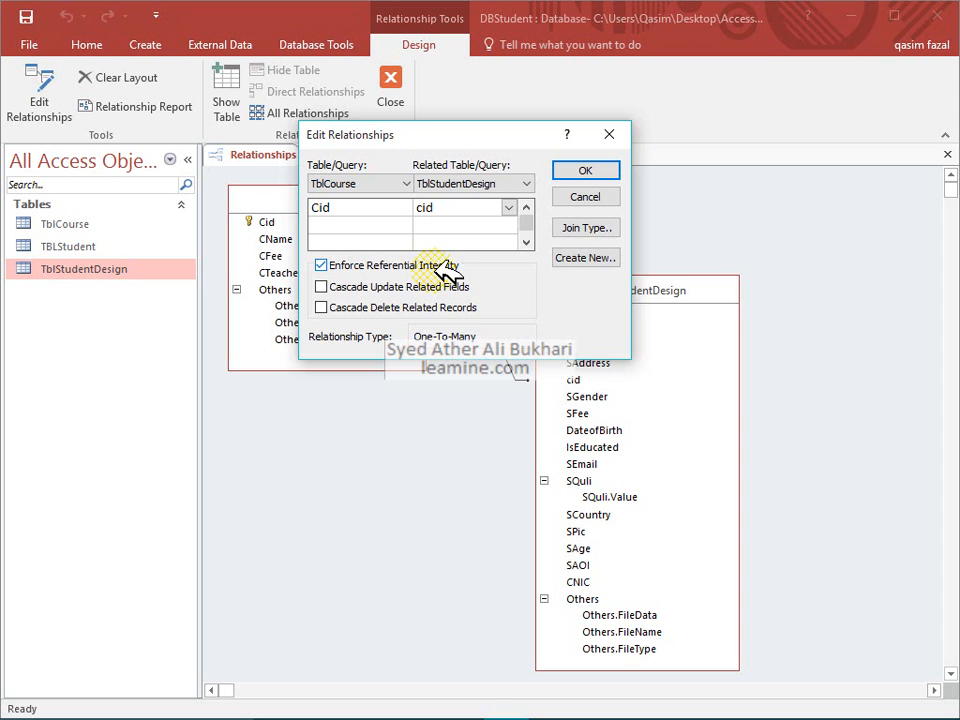
left_click_drag(439, 133, 654, 51)
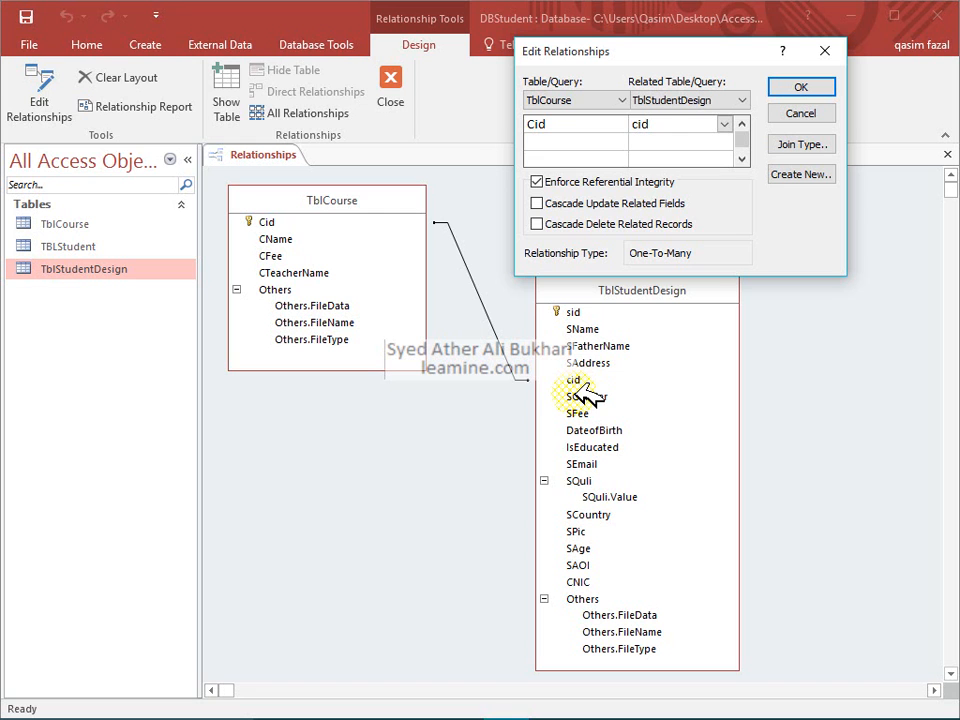
left_click(539, 203)
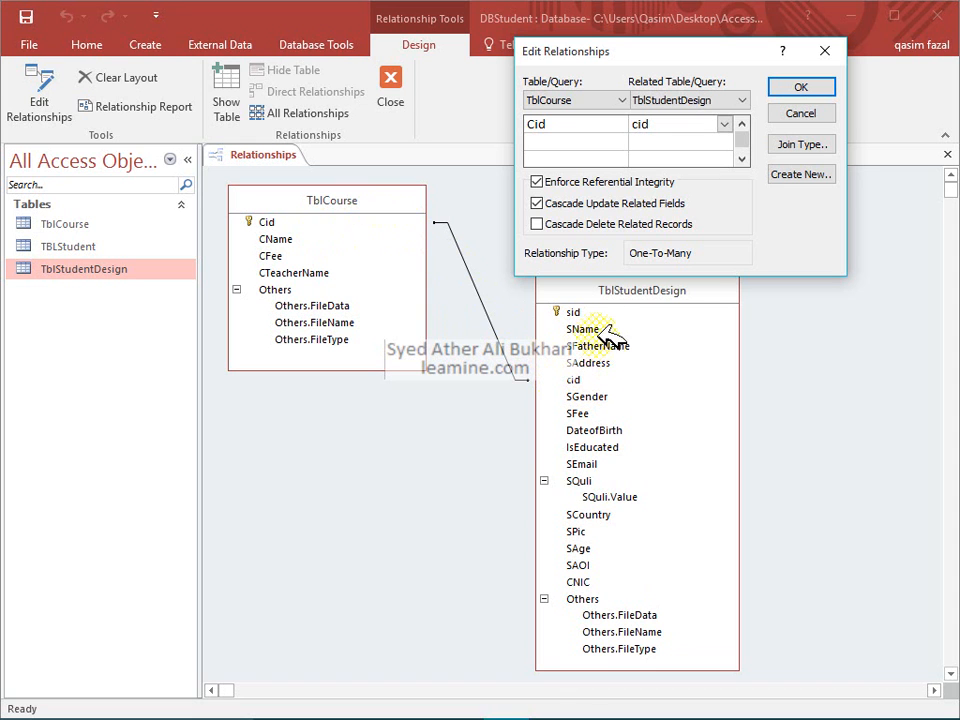
left_click(592, 230)
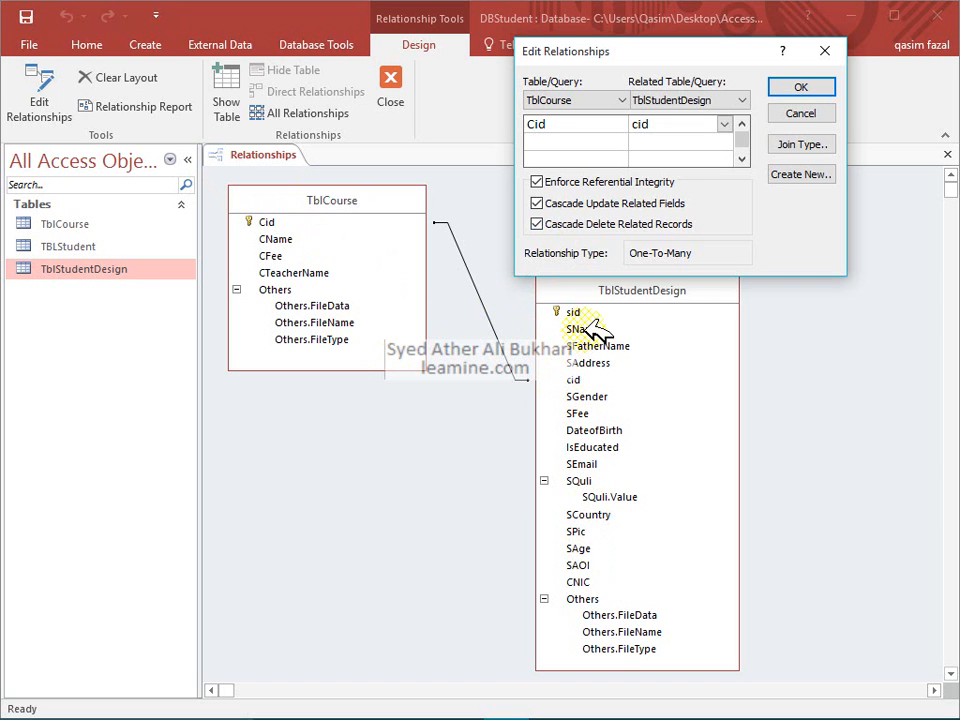
left_click(538, 224)
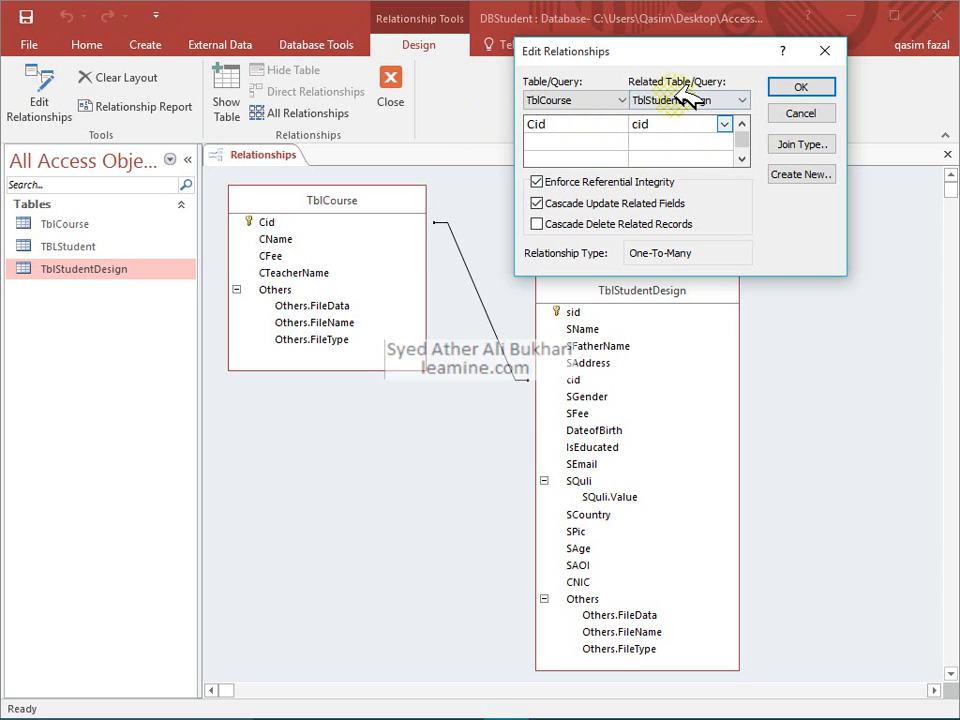
Review the link's join properties and keep option 1, only rows where the joined fields from both tables are equal.
left_click_drag(645, 45, 427, 70)
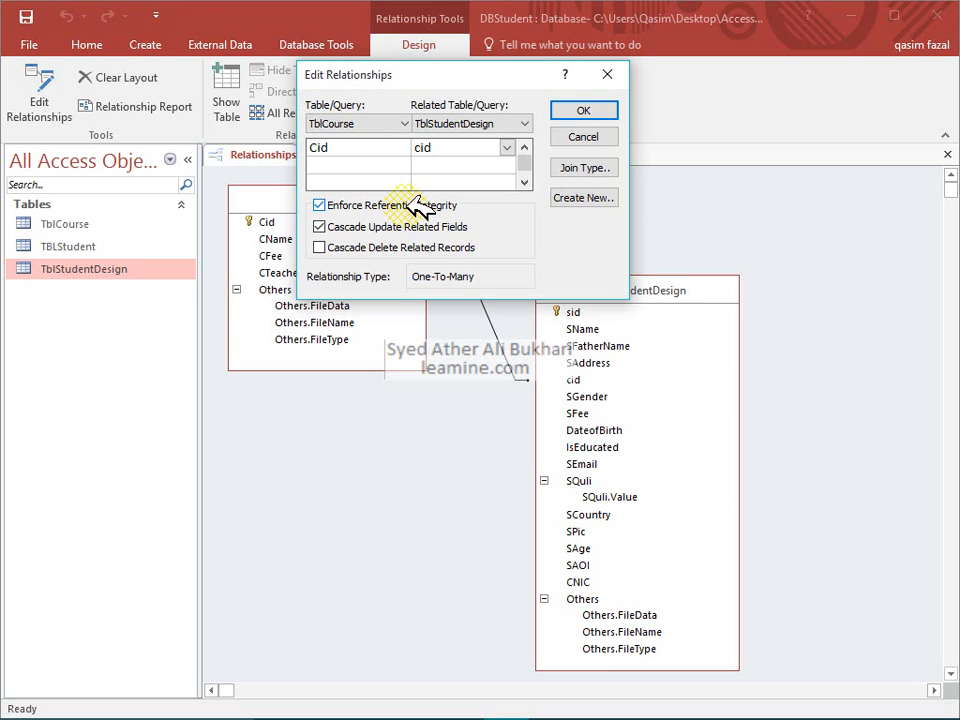
left_click(600, 167)
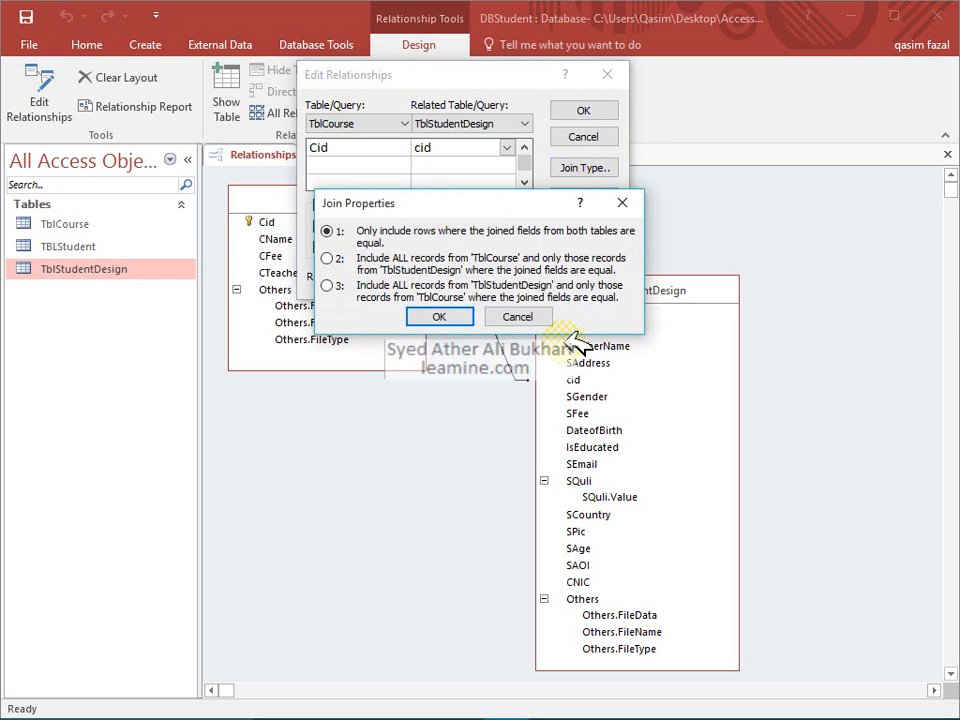
left_click_drag(524, 207, 742, 228)
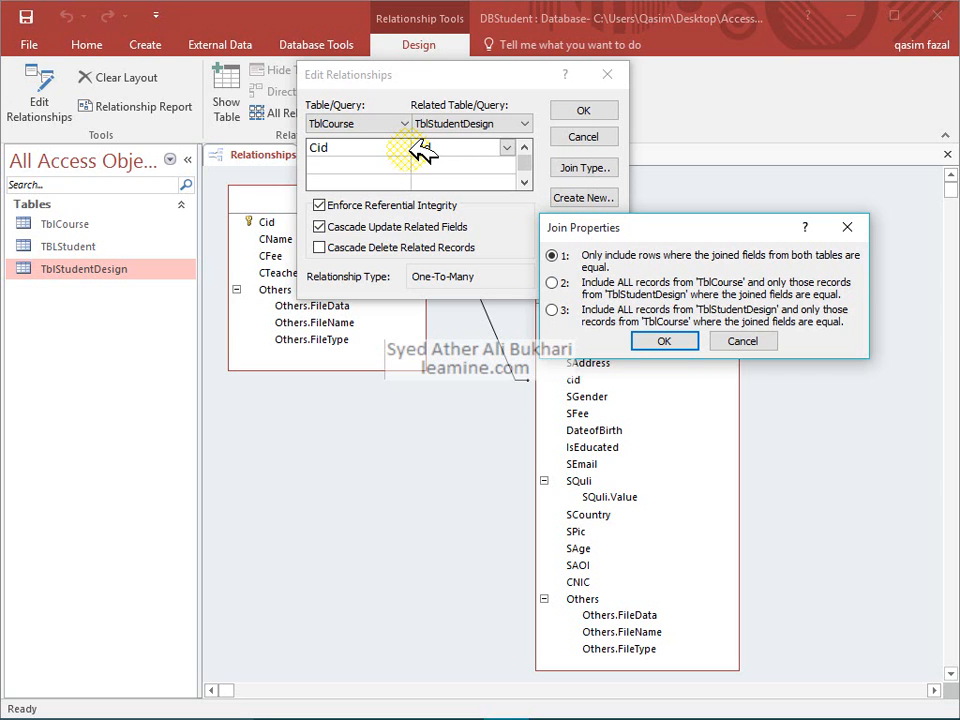
left_click(663, 341)
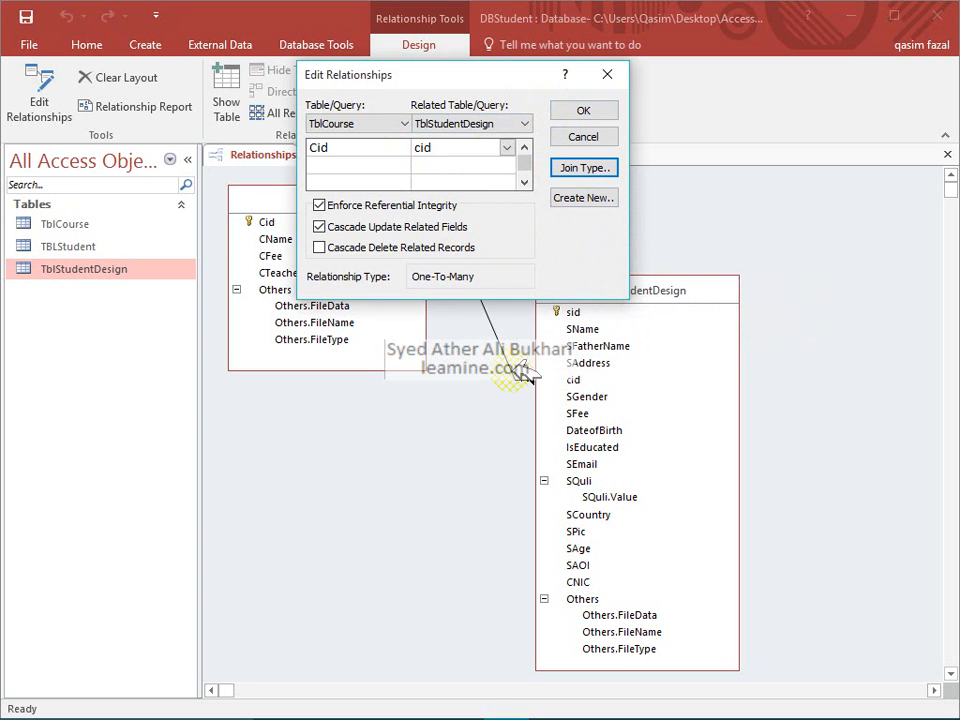
Try join options 2 and 3 in turn to compare including all records from TblCourse with all from TblStudentDesign.
left_click_drag(489, 76, 665, 61)
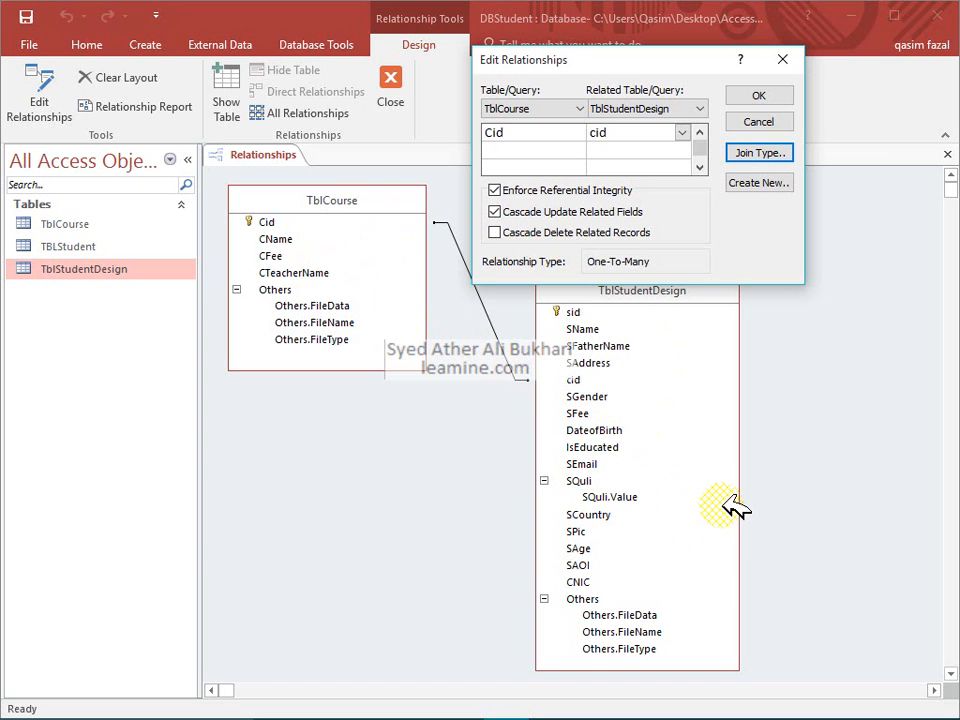
left_click(742, 154)
left_click(350, 258)
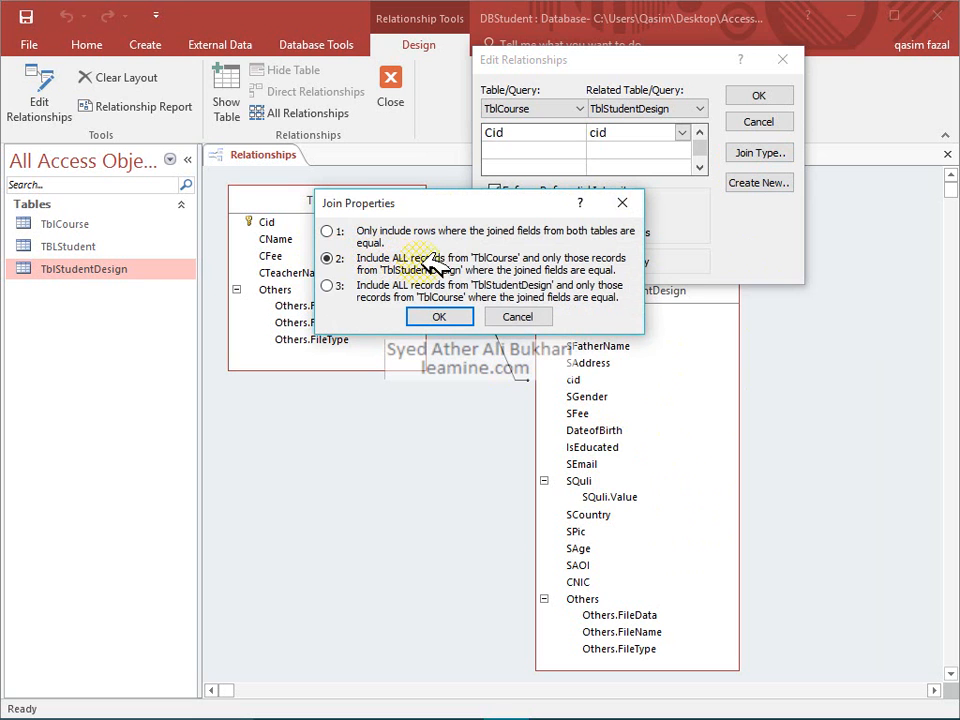
left_click_drag(499, 203, 628, 196)
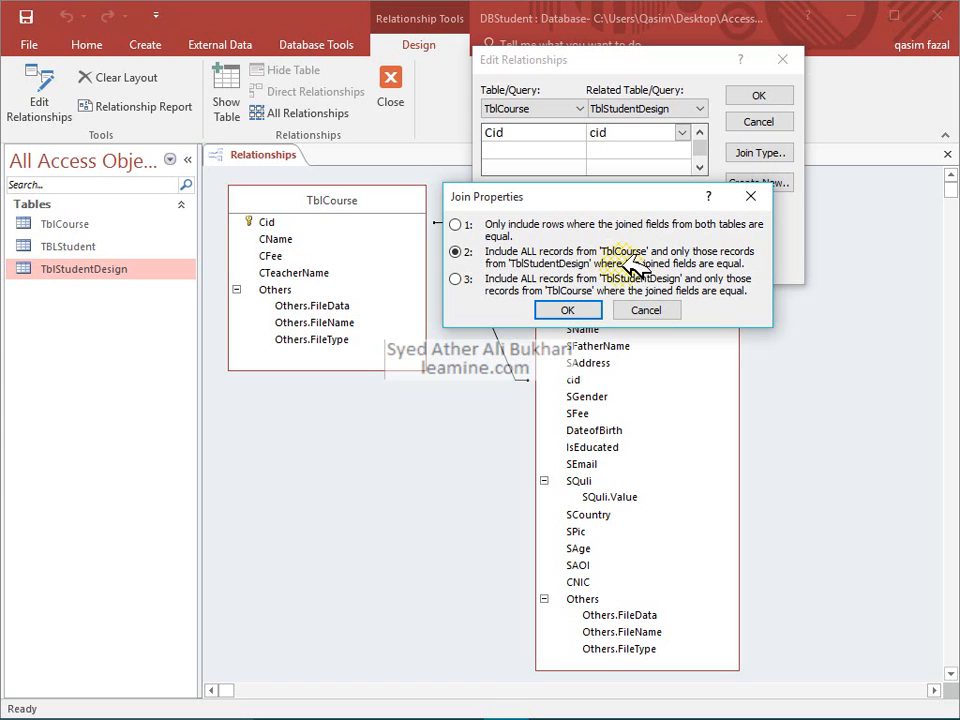
left_click(455, 281)
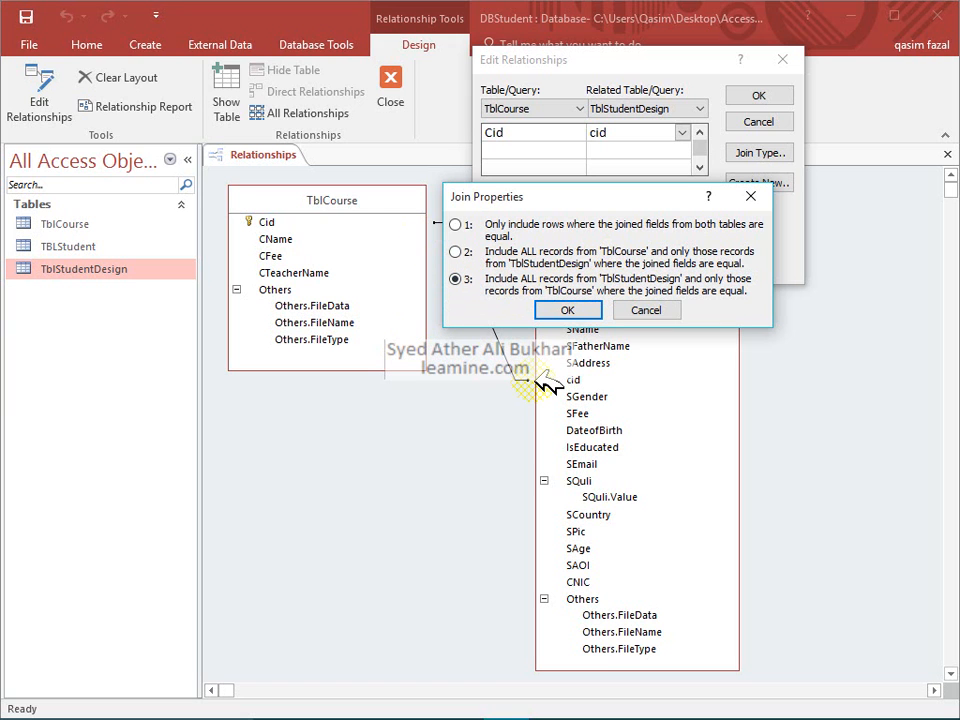
left_click_drag(617, 194, 654, 103)
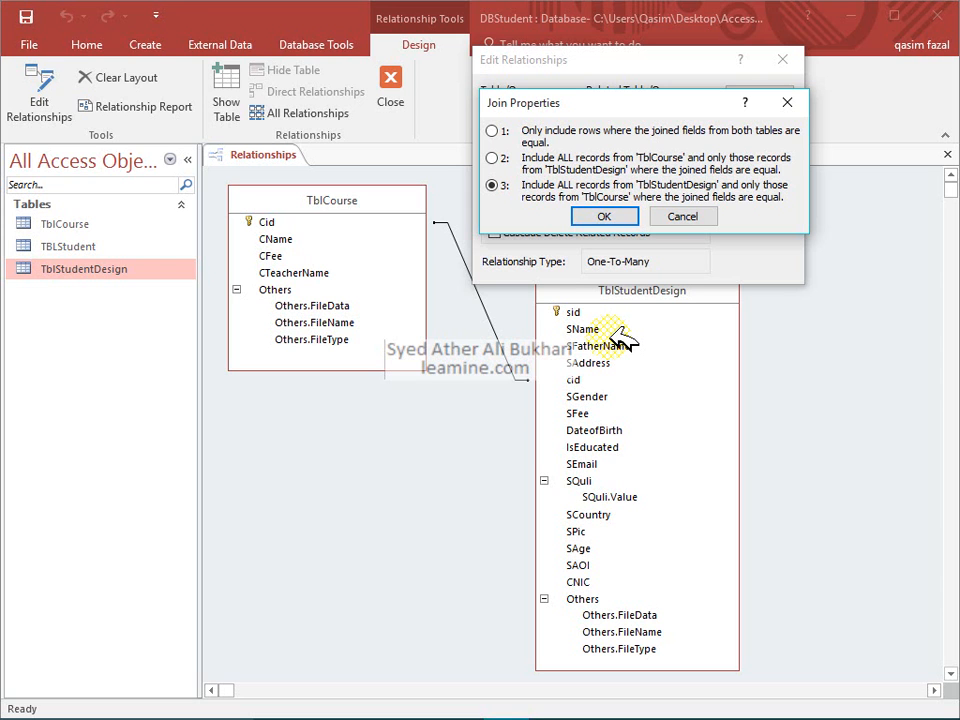
left_click(494, 158)
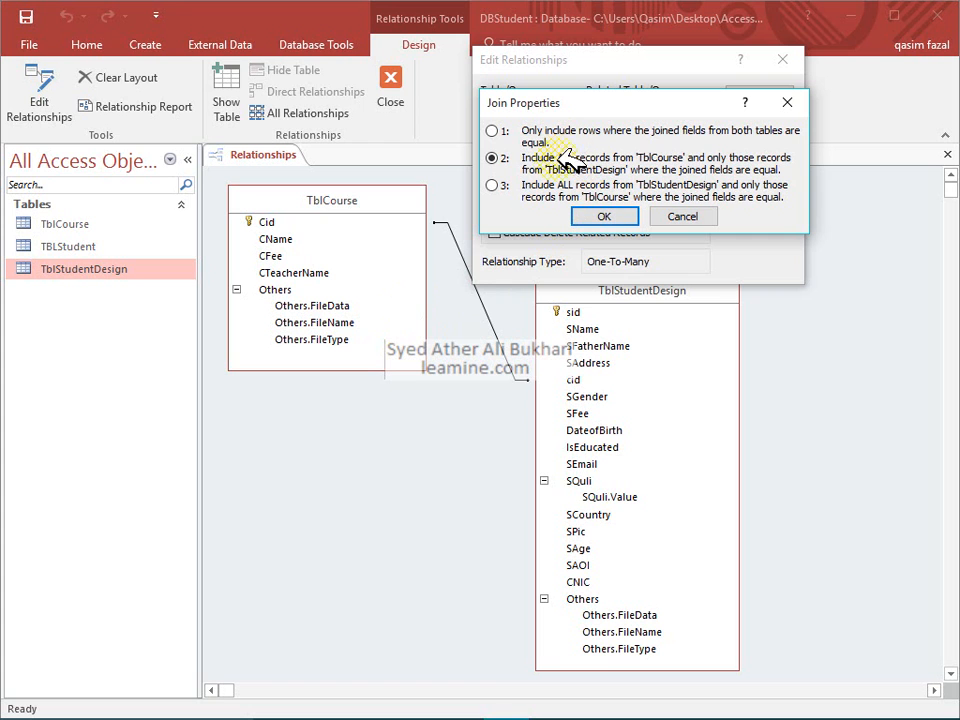
left_click(495, 187)
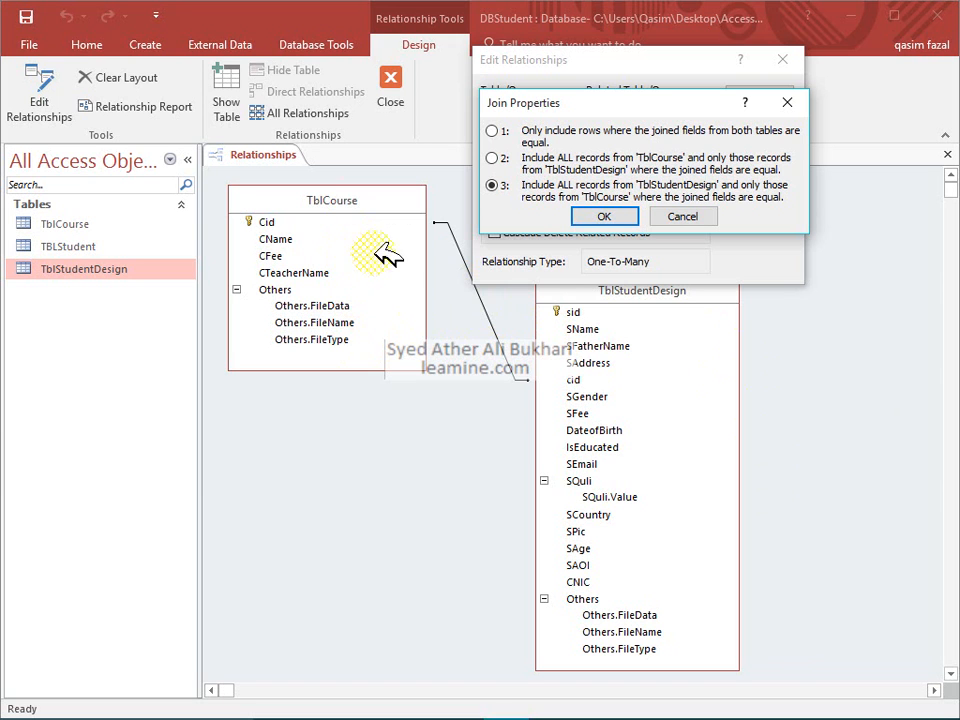
left_click(493, 158)
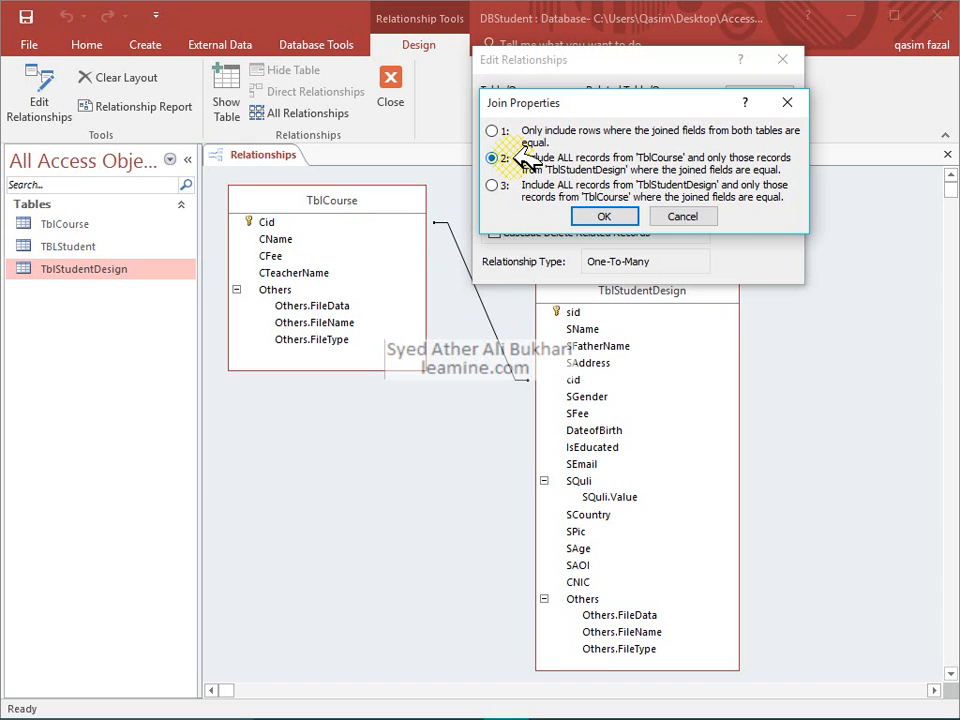
left_click(505, 184)
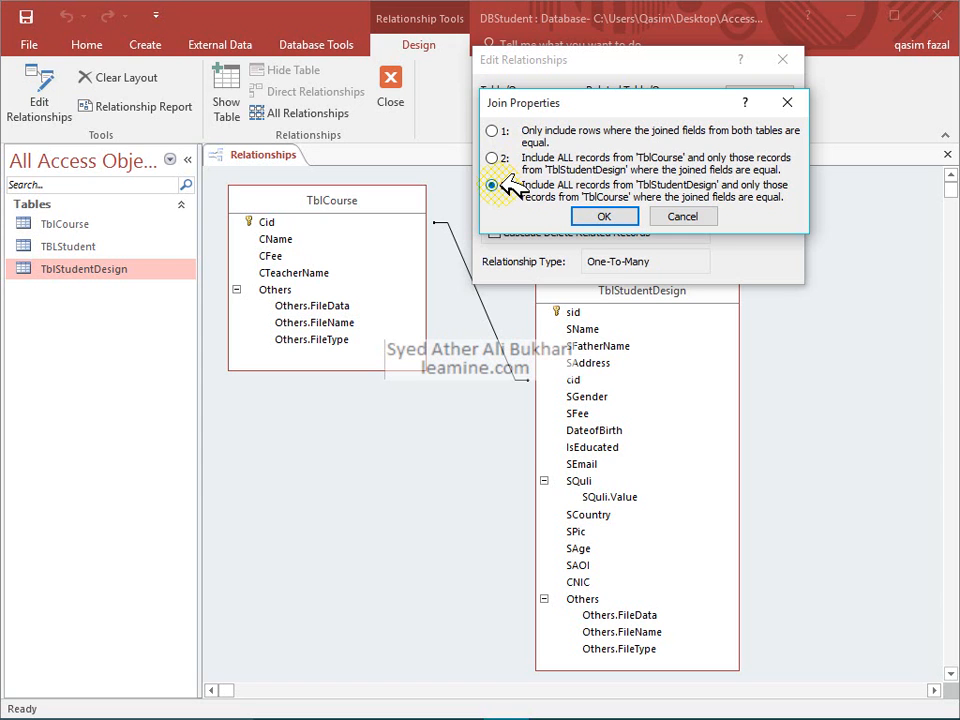
Set the join to option 1, only rows with equal joined fields, and apply the relationship settings.
left_click(494, 131)
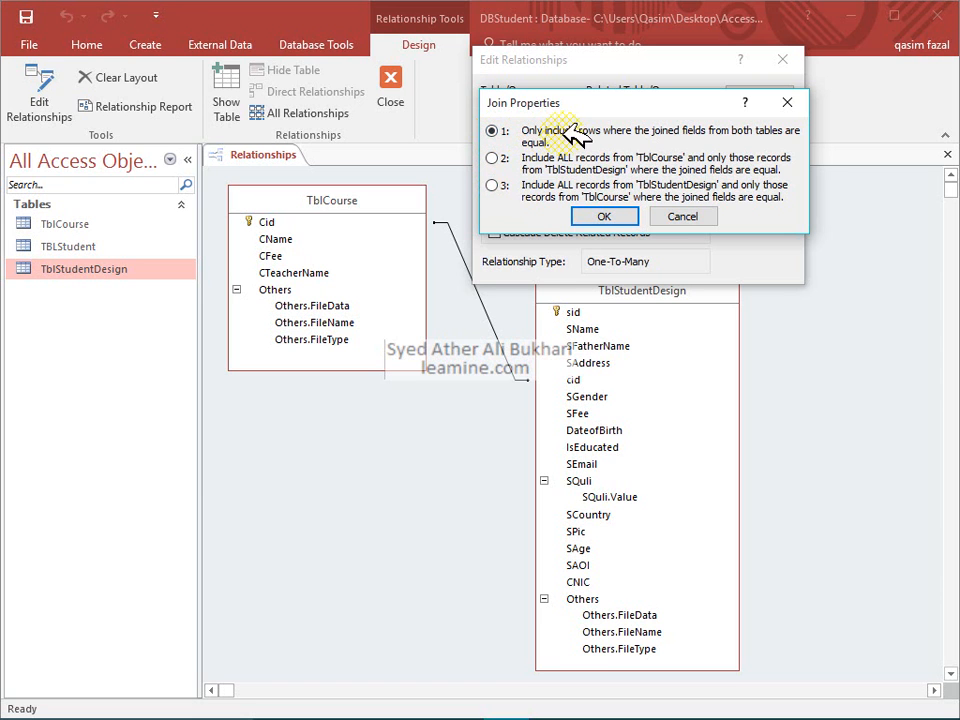
left_click(606, 216)
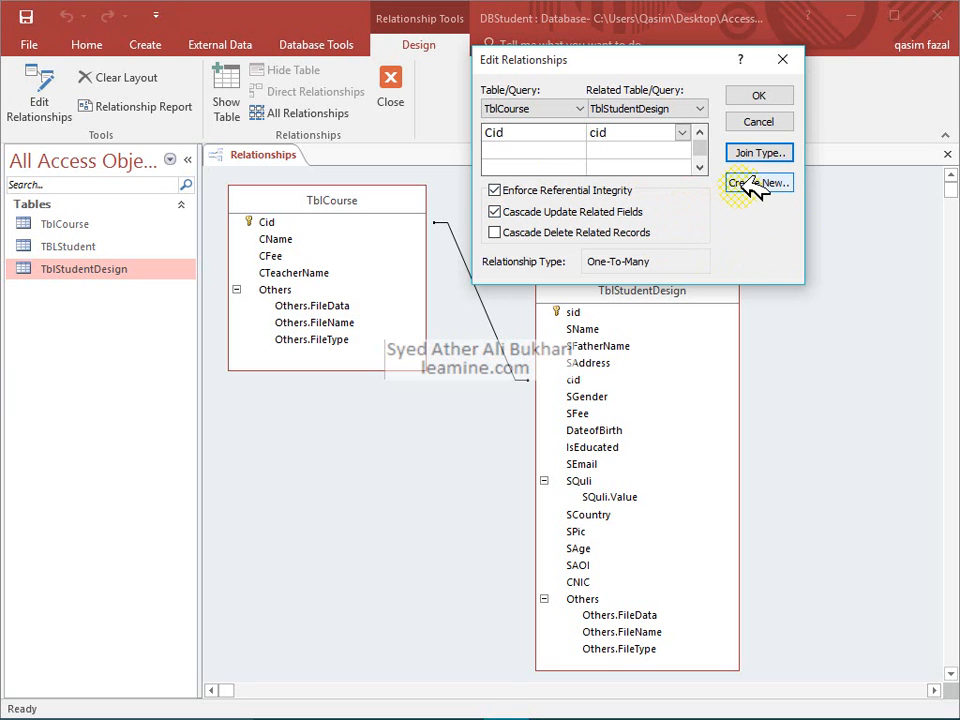
left_click(763, 95)
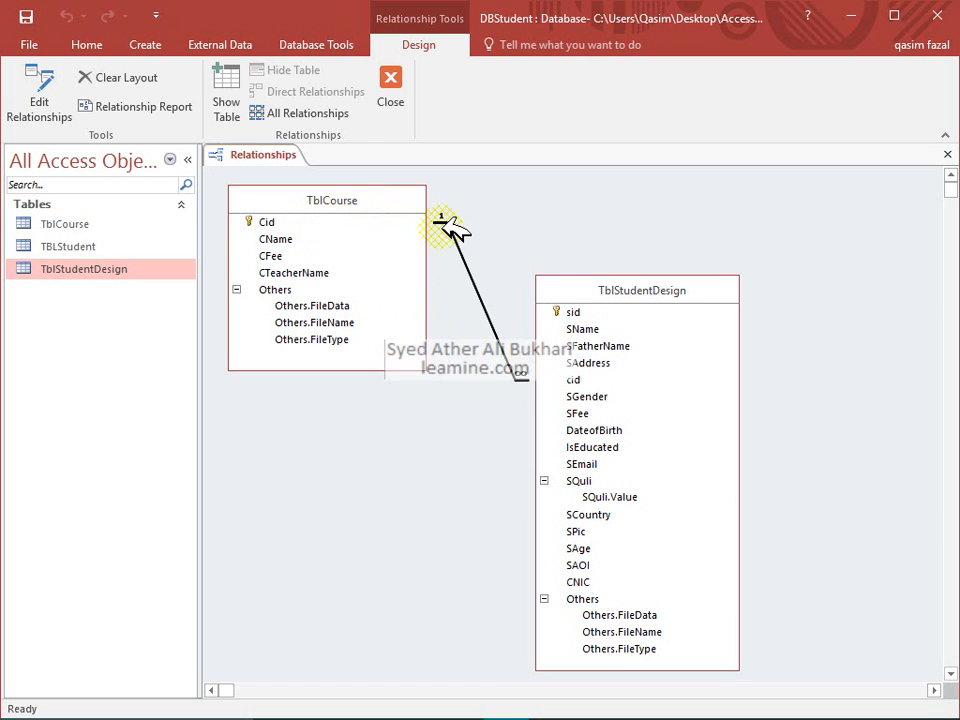
Check the saved settings of the link between TblCourse and TblStudentDesign, and close them without changes.
left_click(568, 376)
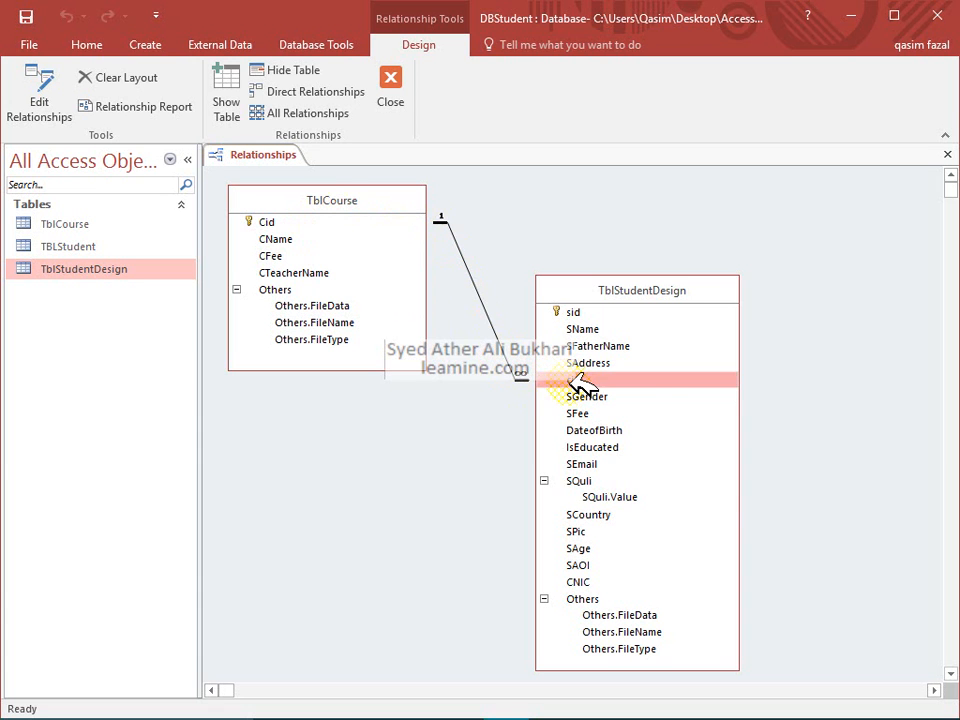
right_click(579, 384)
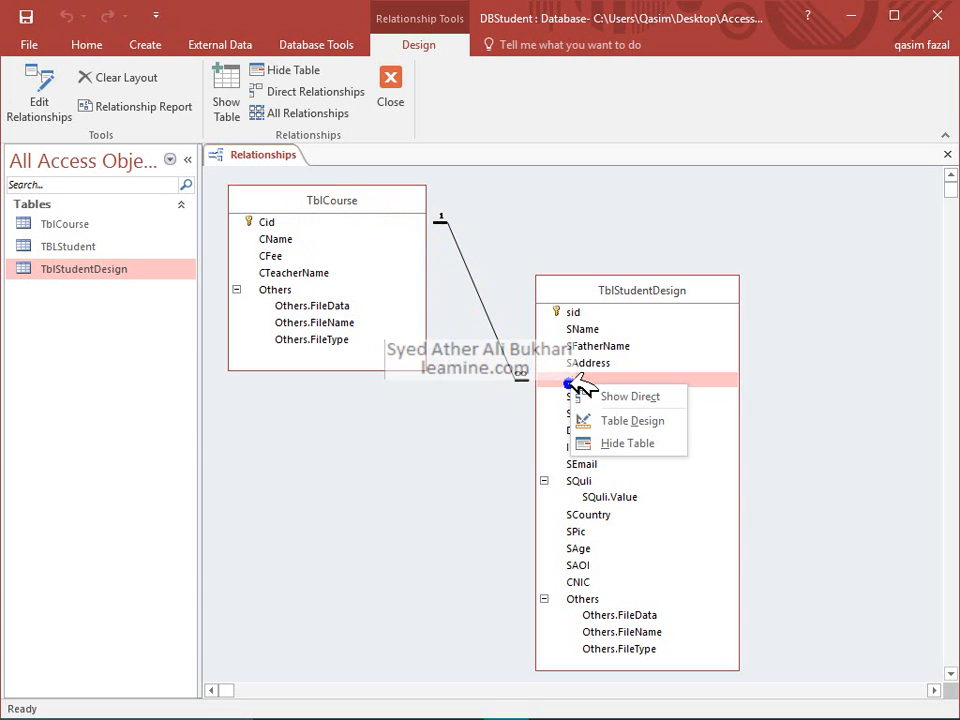
left_click(494, 330)
double_click(500, 330)
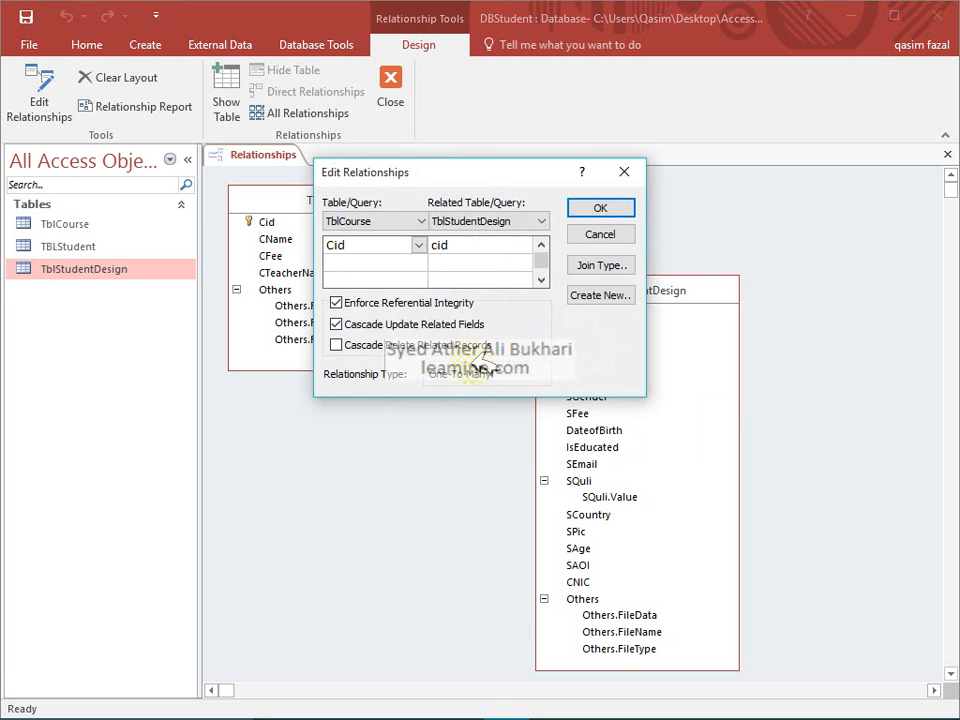
left_click(624, 172)
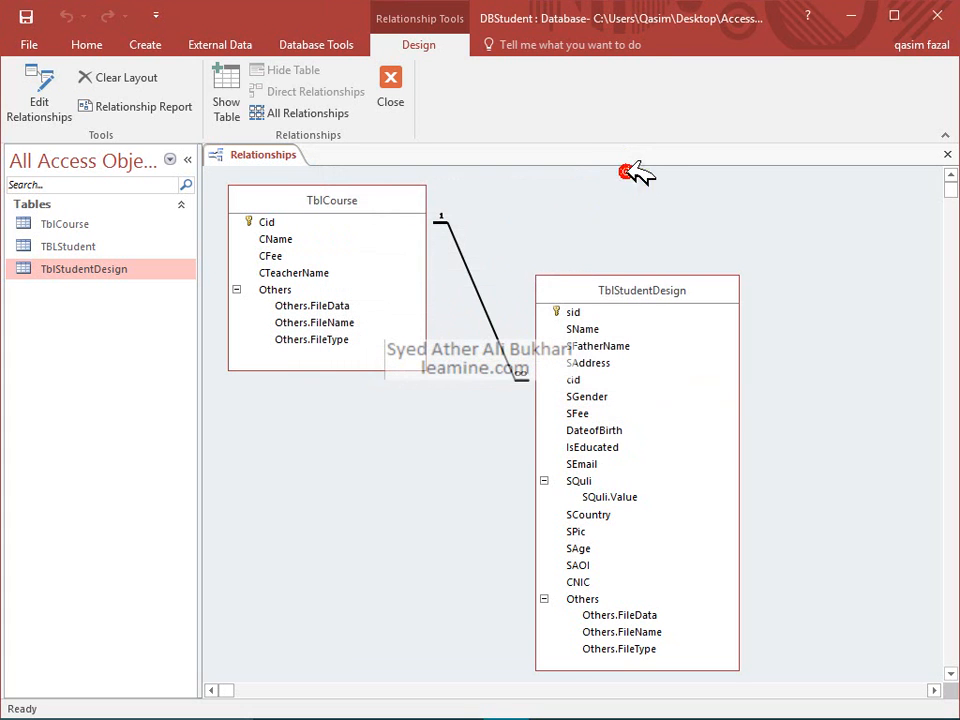
Try deleting the link between TblCourse and TblStudentDesign, and dismiss the deletion request.
right_click(481, 297)
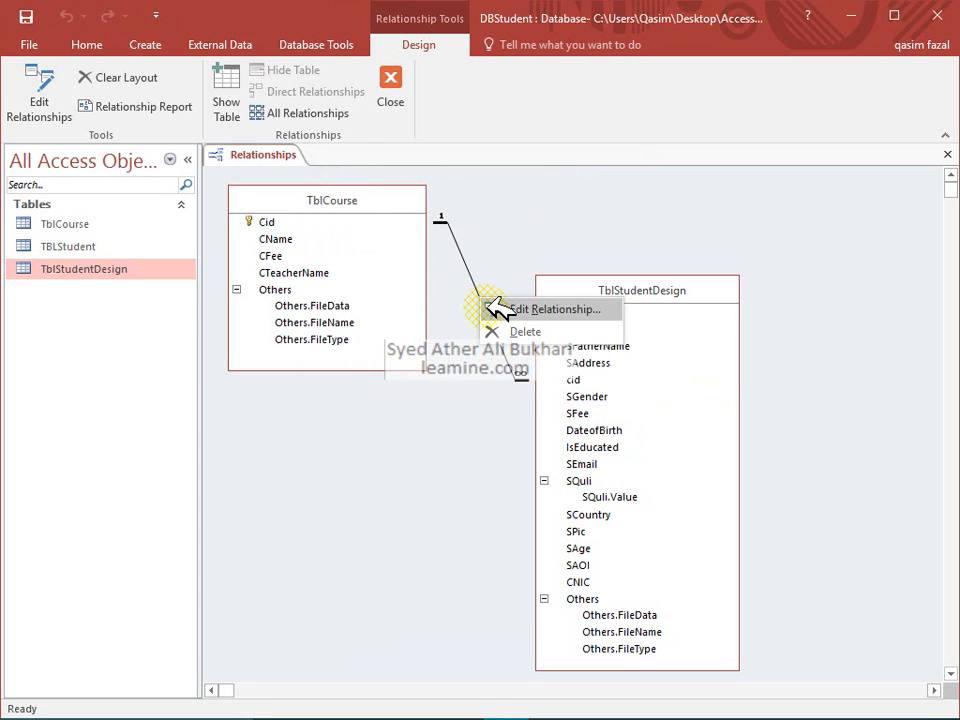
left_click(519, 199)
right_click(510, 203)
left_click(482, 204)
left_click(588, 365)
key("Delete")
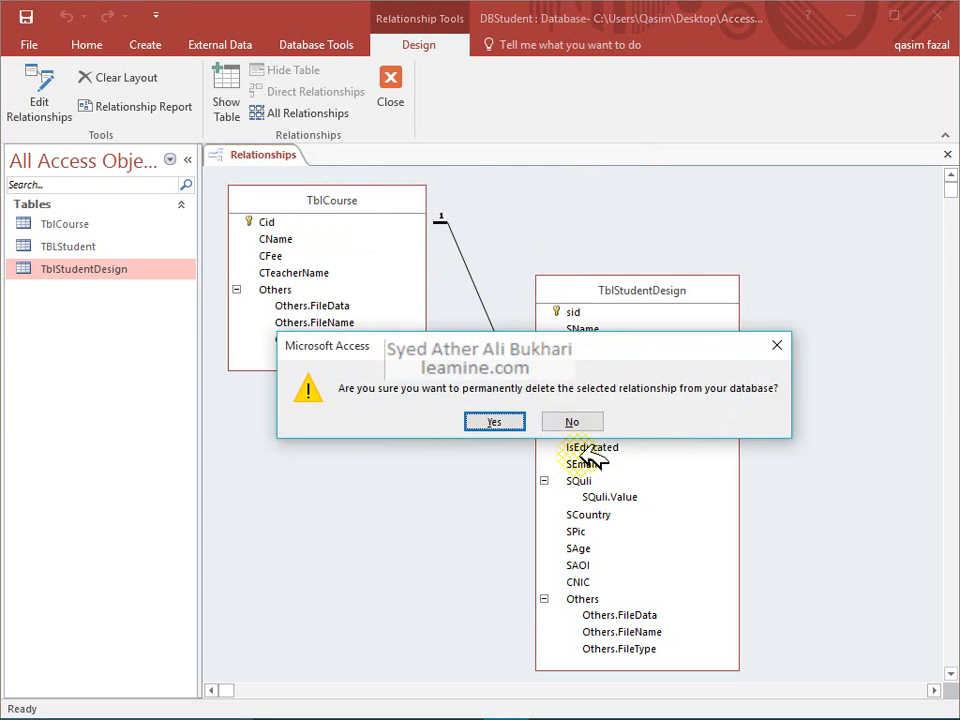
left_click(779, 338)
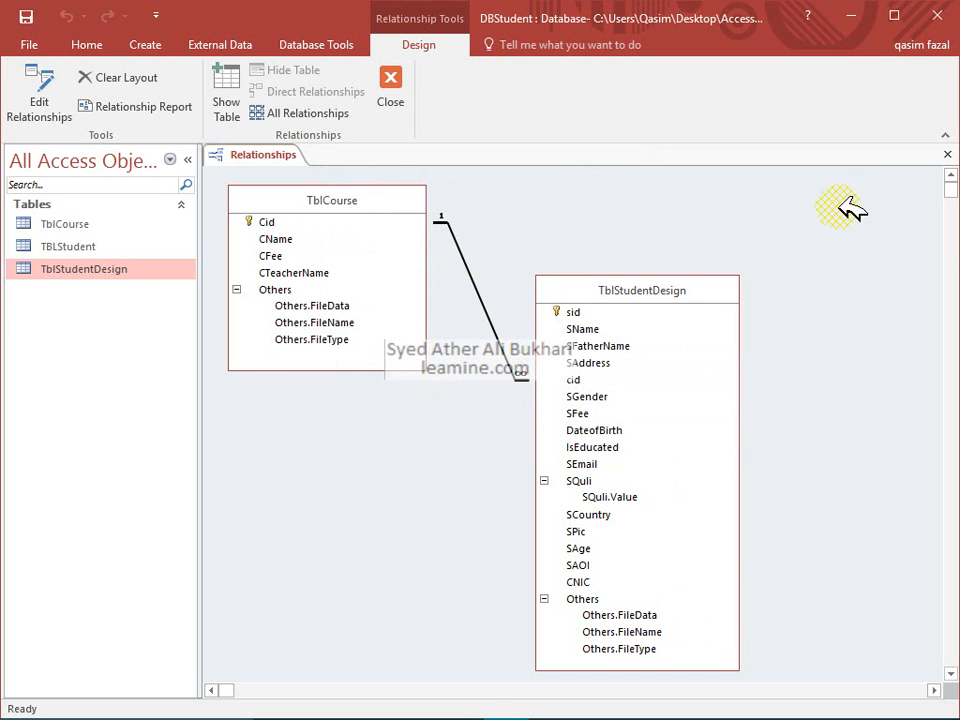
Close and reopen the relationships layout, and remove TblCourse and TblStudentDesign from it.
left_click(946, 155)
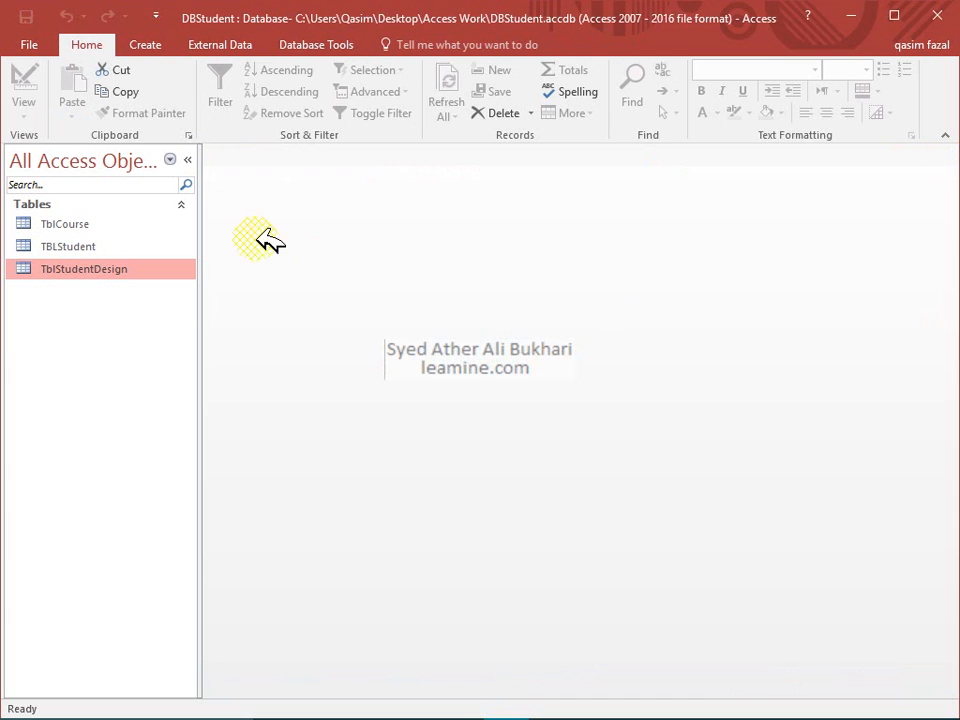
left_click(332, 45)
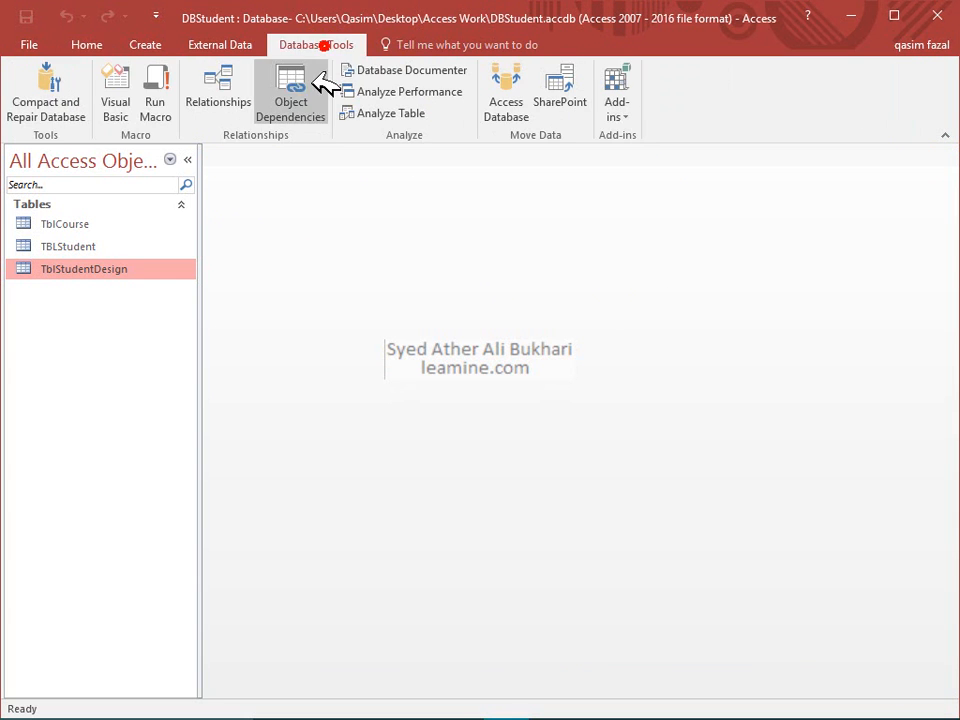
left_click(218, 88)
left_click(356, 306)
key("Delete")
key("Delete")
left_click(564, 421)
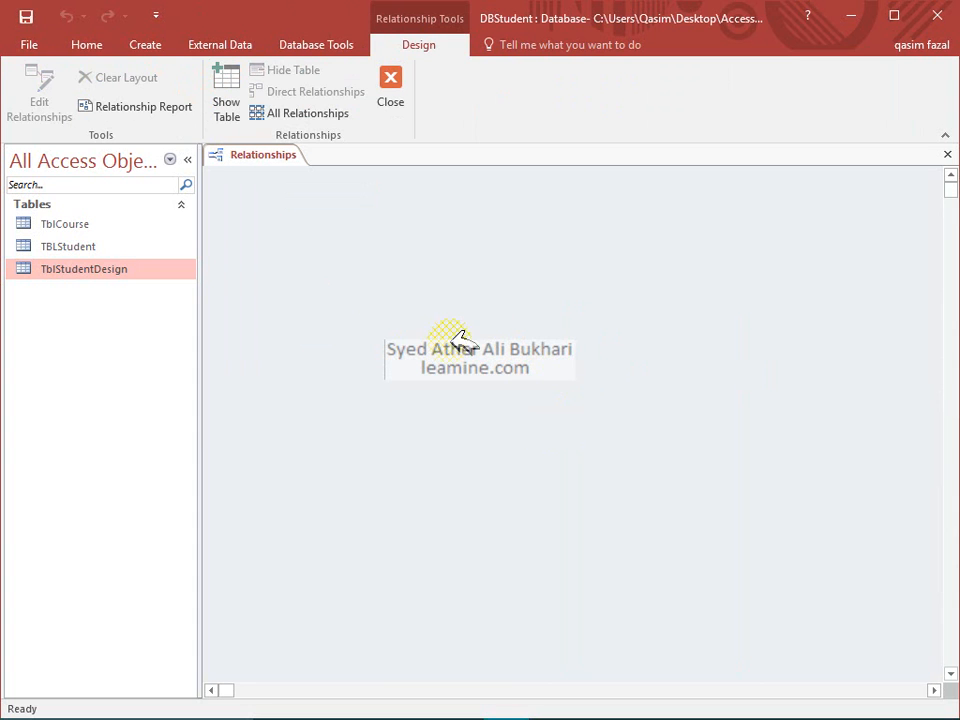
Close and reopen the relationships layout, and show all existing relationships in it.
left_click(947, 154)
left_click(318, 46)
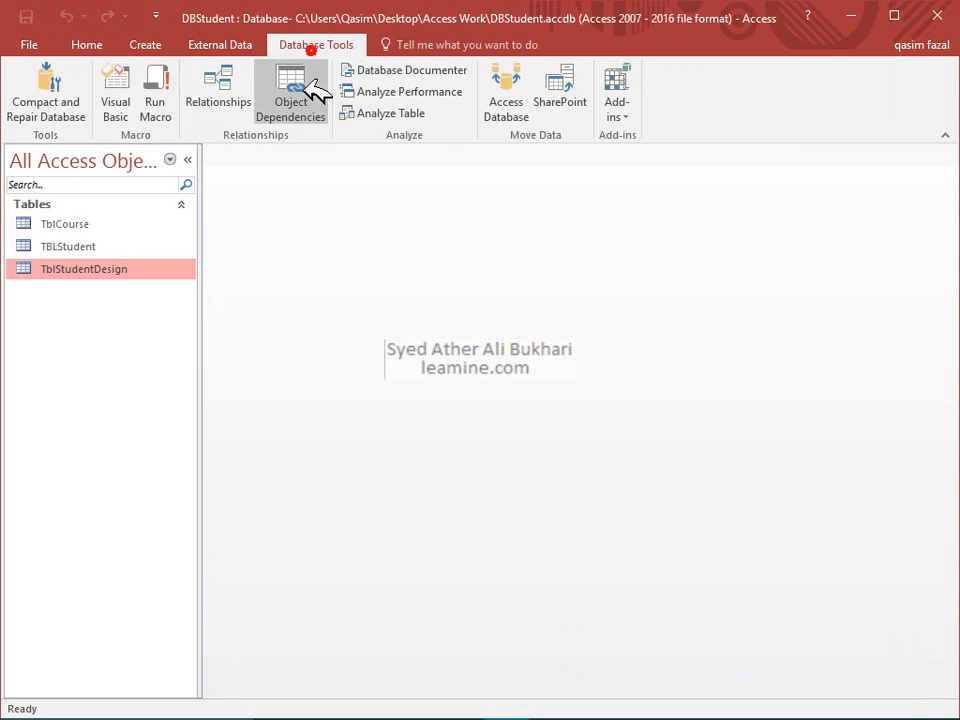
left_click(227, 90)
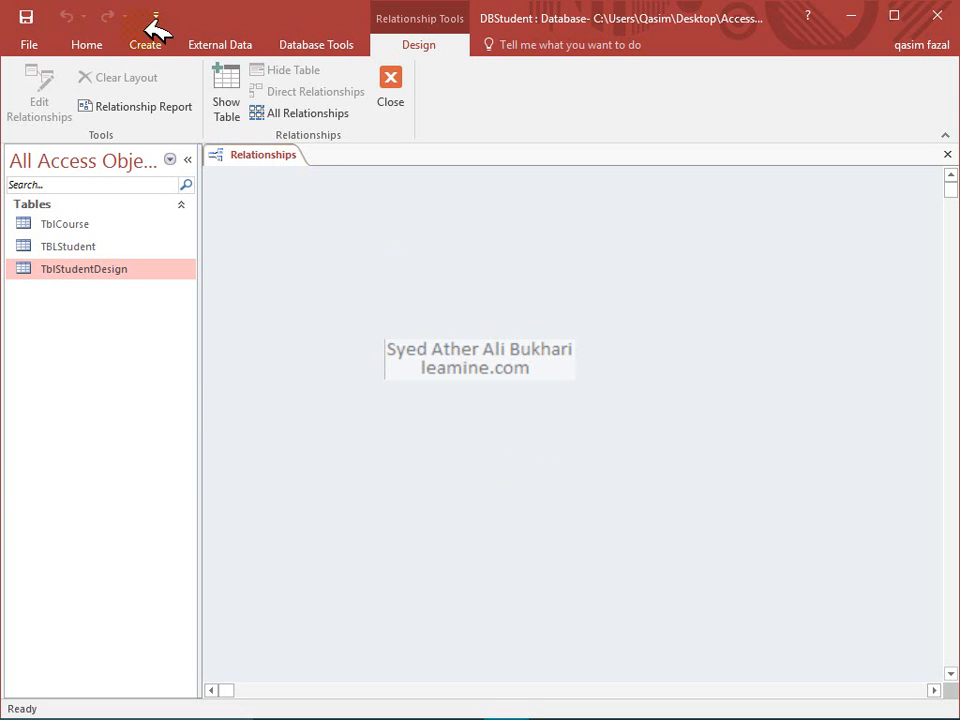
left_click(248, 108)
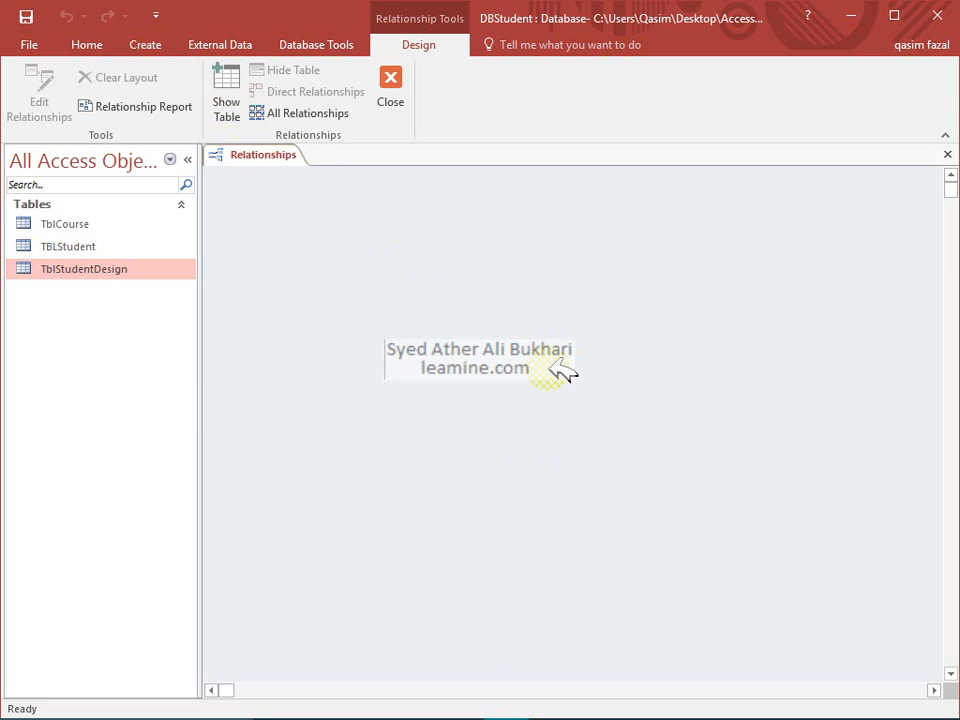
right_click(490, 295)
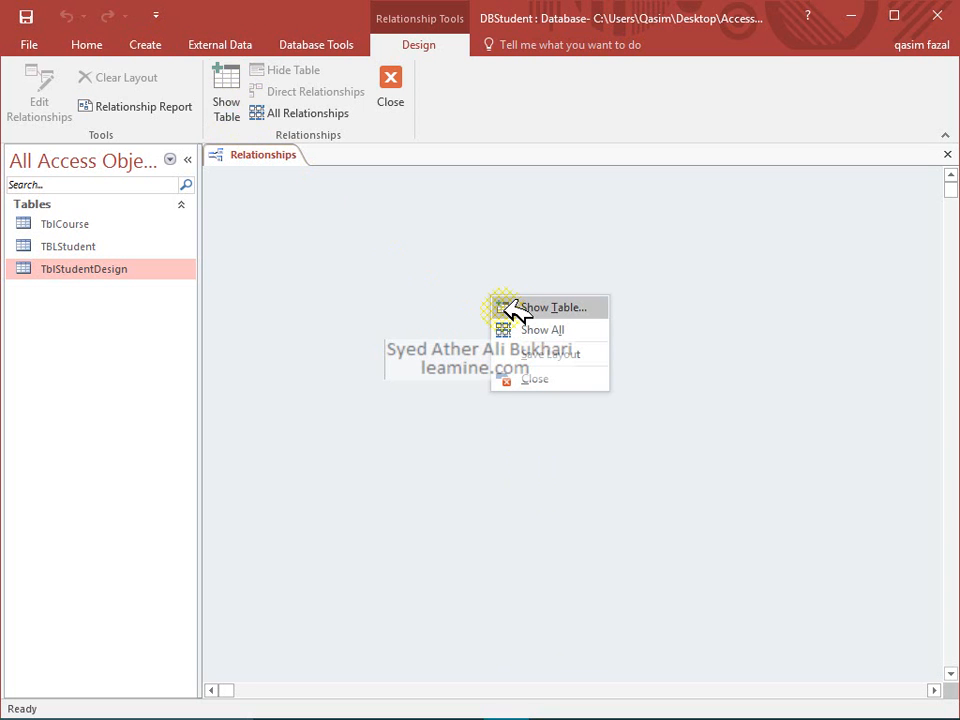
left_click(530, 329)
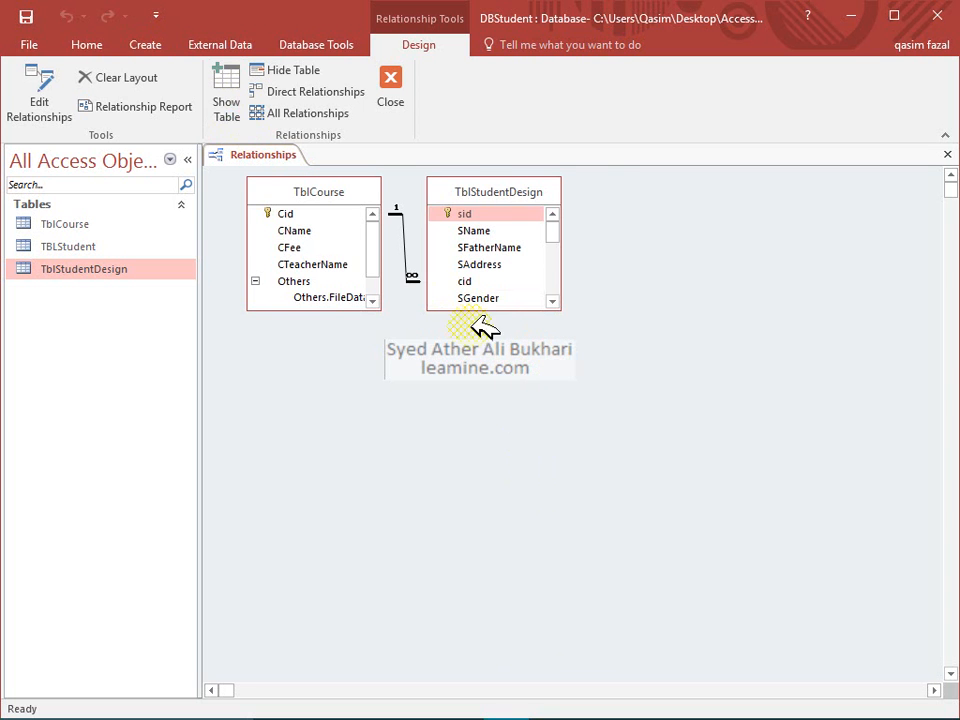
Remove TblStudentDesign and TblCourse from the relationships layout again.
left_click(490, 193)
key("Delete")
left_click(371, 195)
key("Delete")
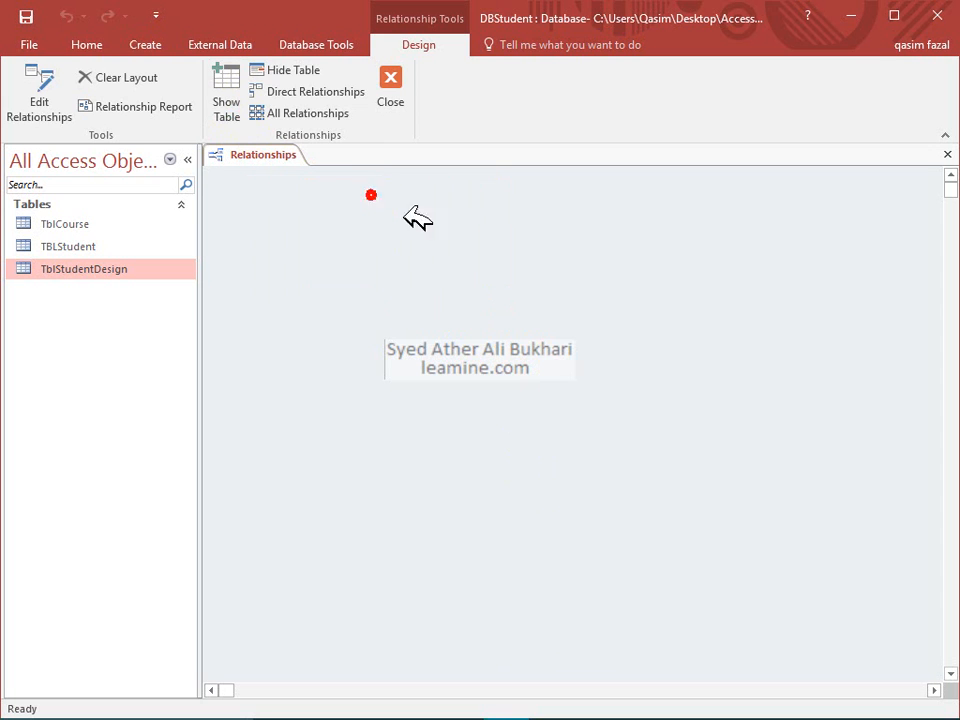
Select TblCourse and TblStudentDesign together in the list of available tables and add them to the relationships layout.
right_click(435, 216)
left_click(490, 232)
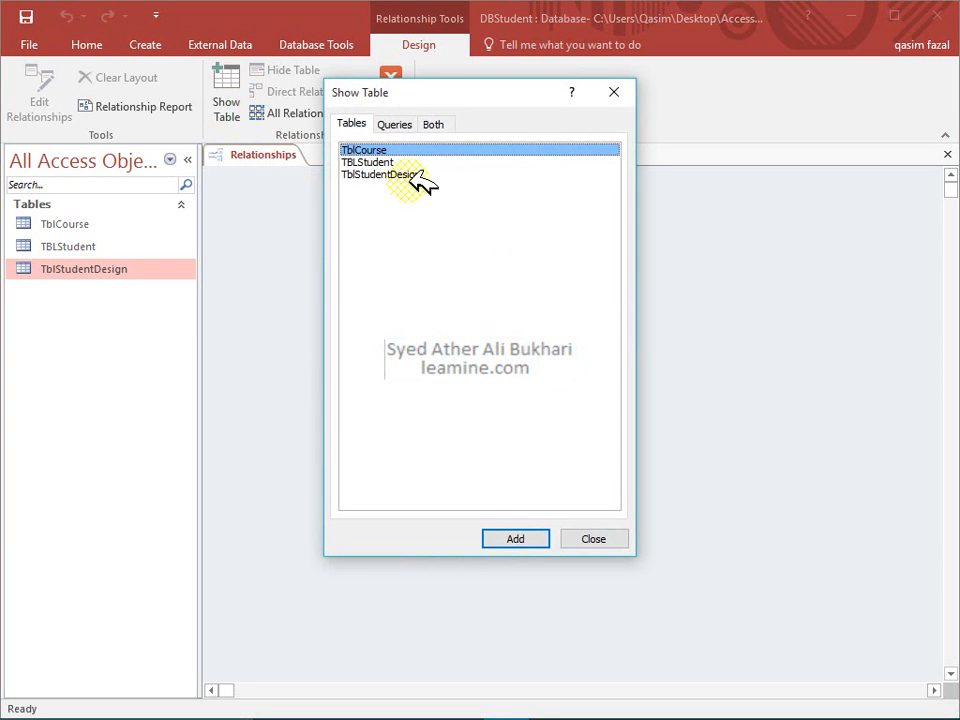
left_click(395, 124)
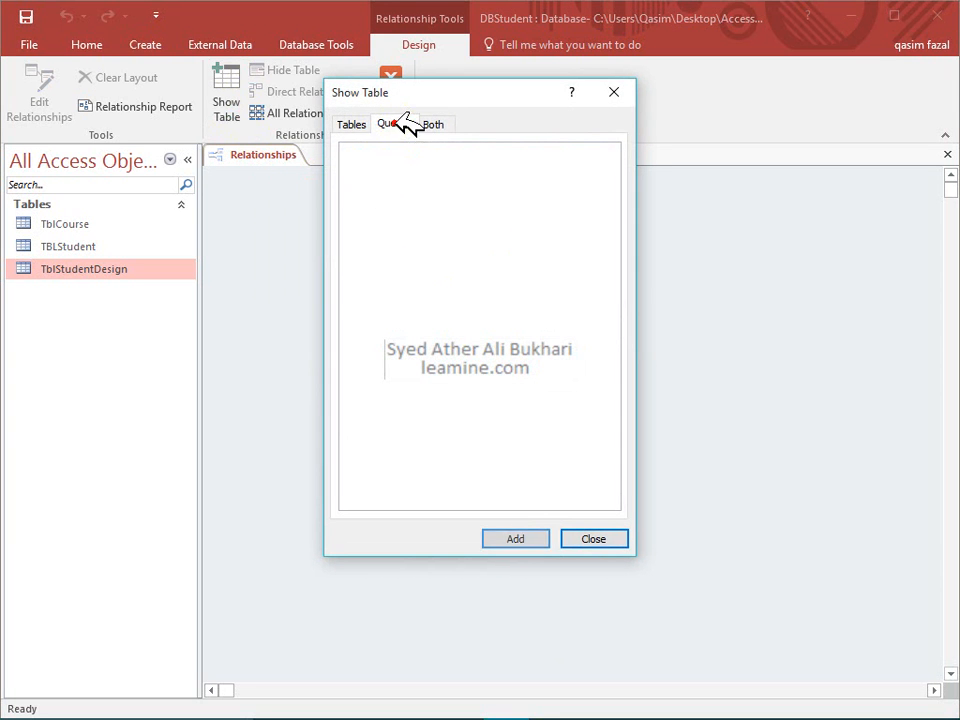
left_click(433, 124)
left_click(352, 124)
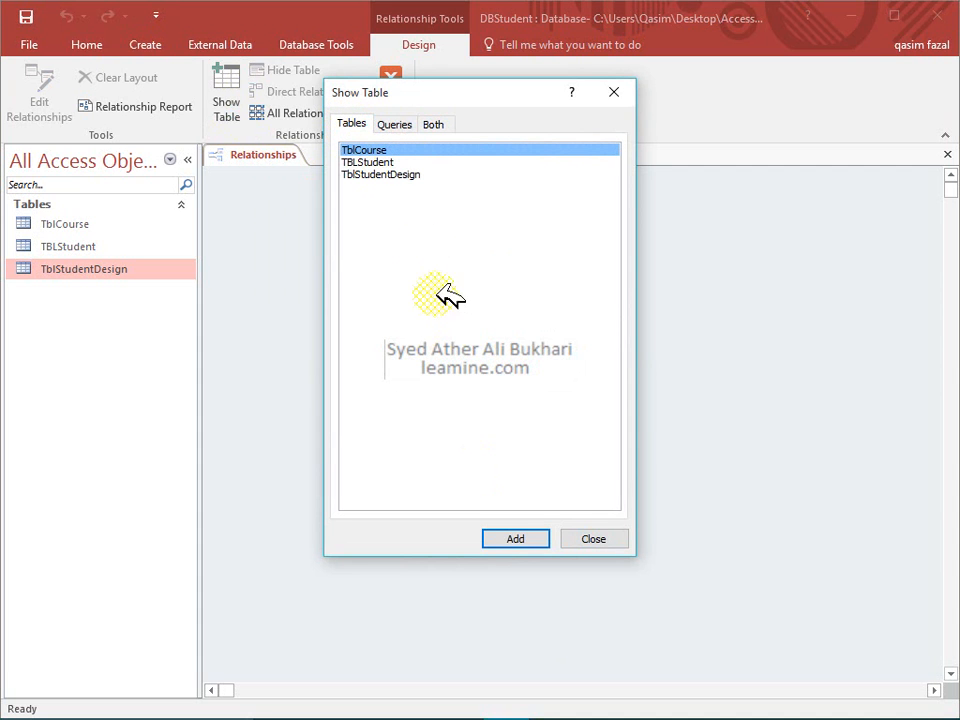
left_click(401, 174, "ctrl")
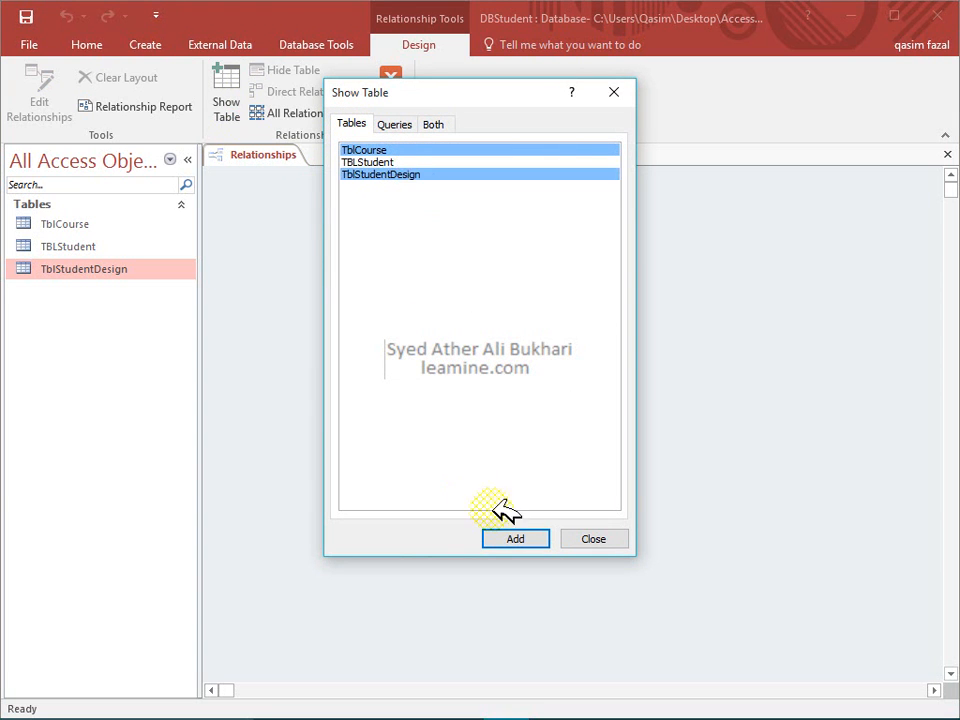
left_click(515, 538)
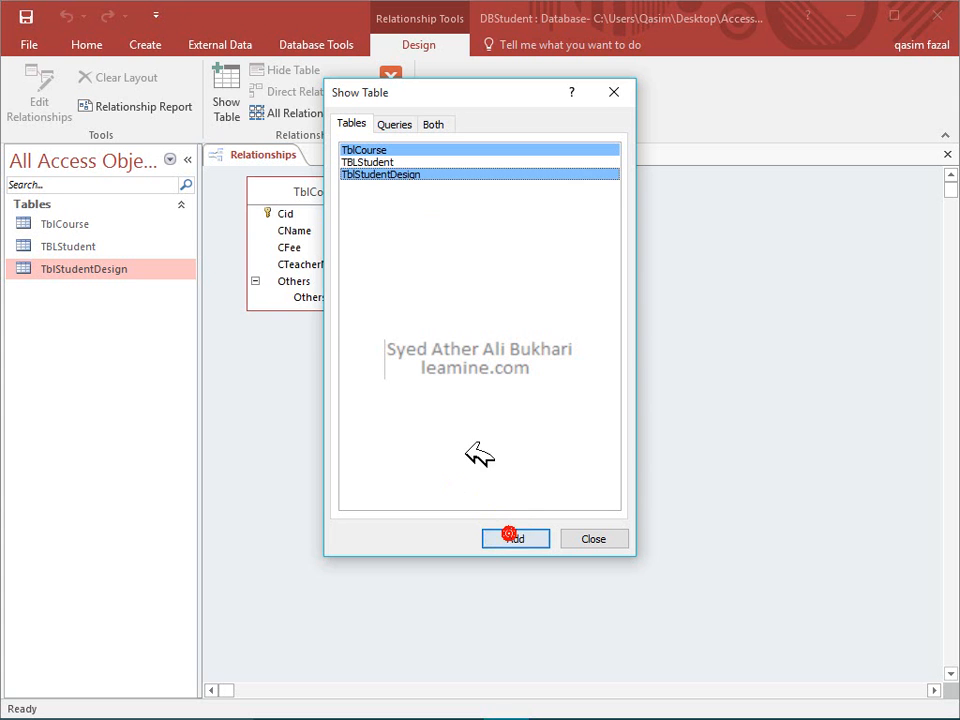
left_click(598, 540)
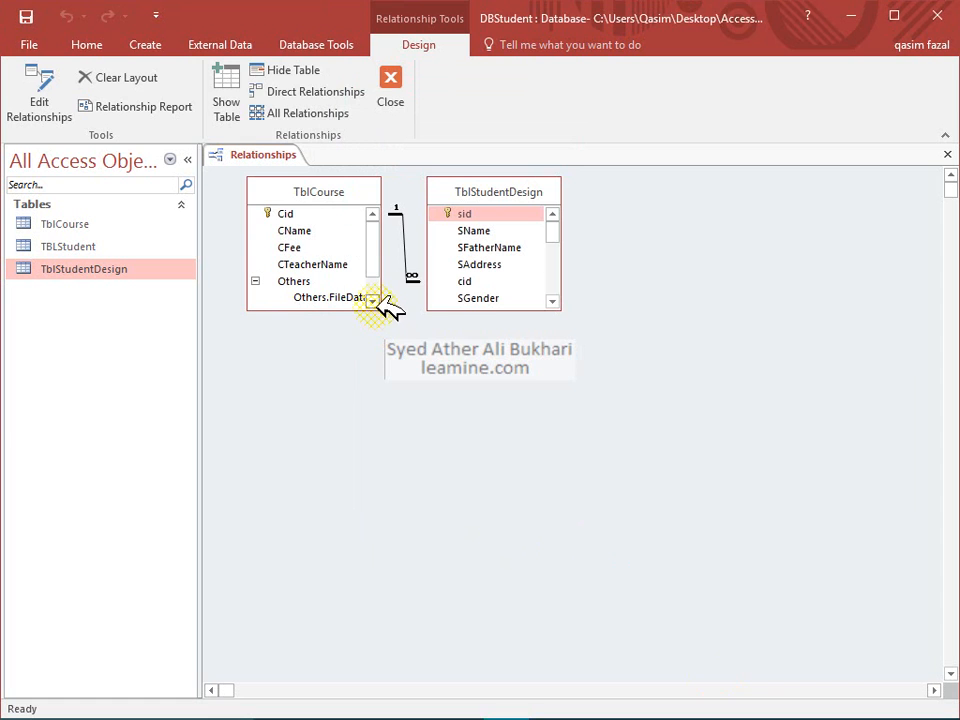
Enlarge the TblCourse and TblStudentDesign boxes so every field shows, and move the two boxes farther apart.
left_click_drag(384, 308, 388, 346)
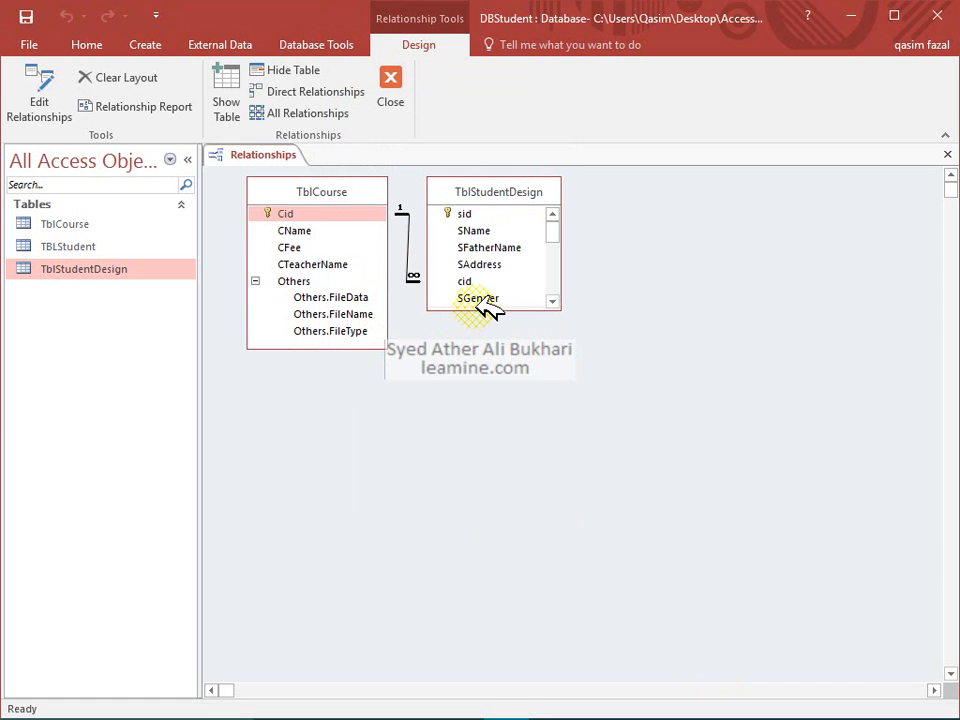
left_click_drag(478, 308, 495, 566)
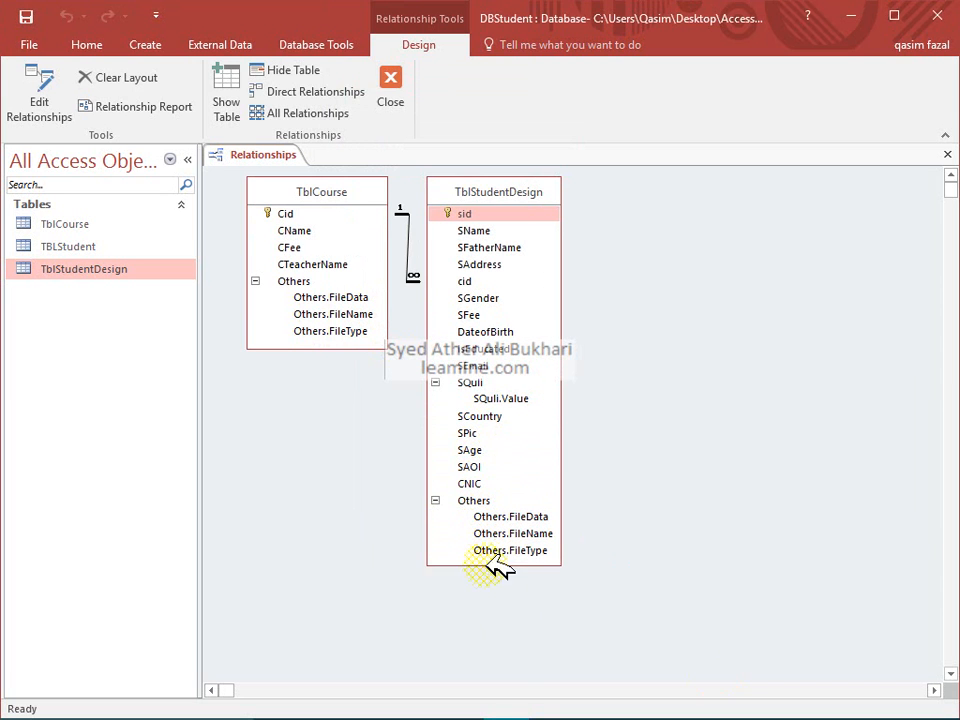
left_click_drag(489, 186, 527, 230)
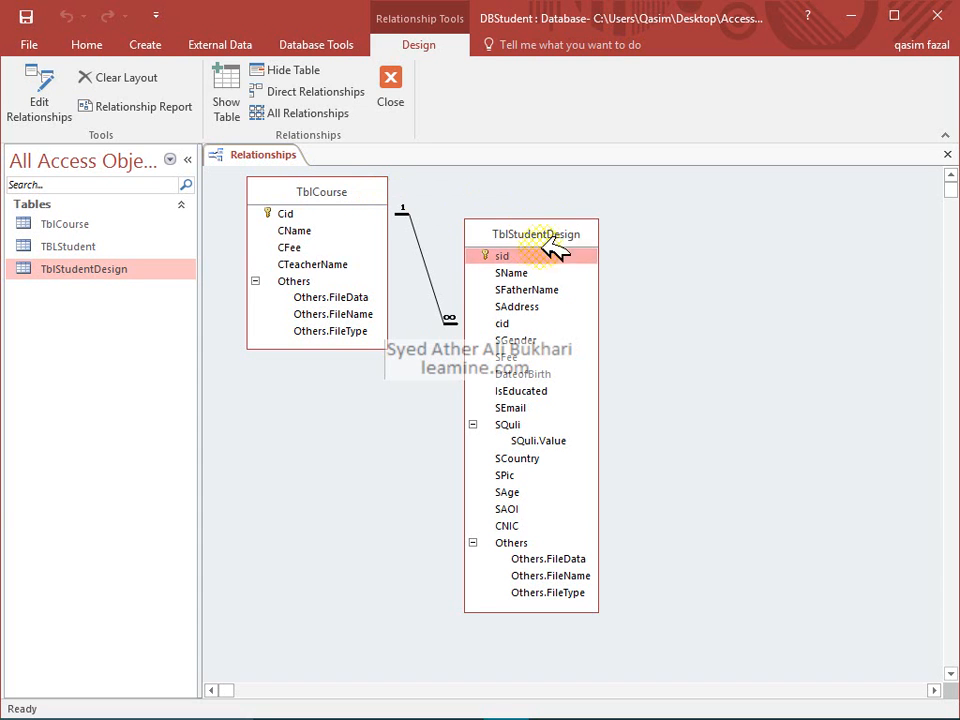
left_click_drag(335, 195, 314, 198)
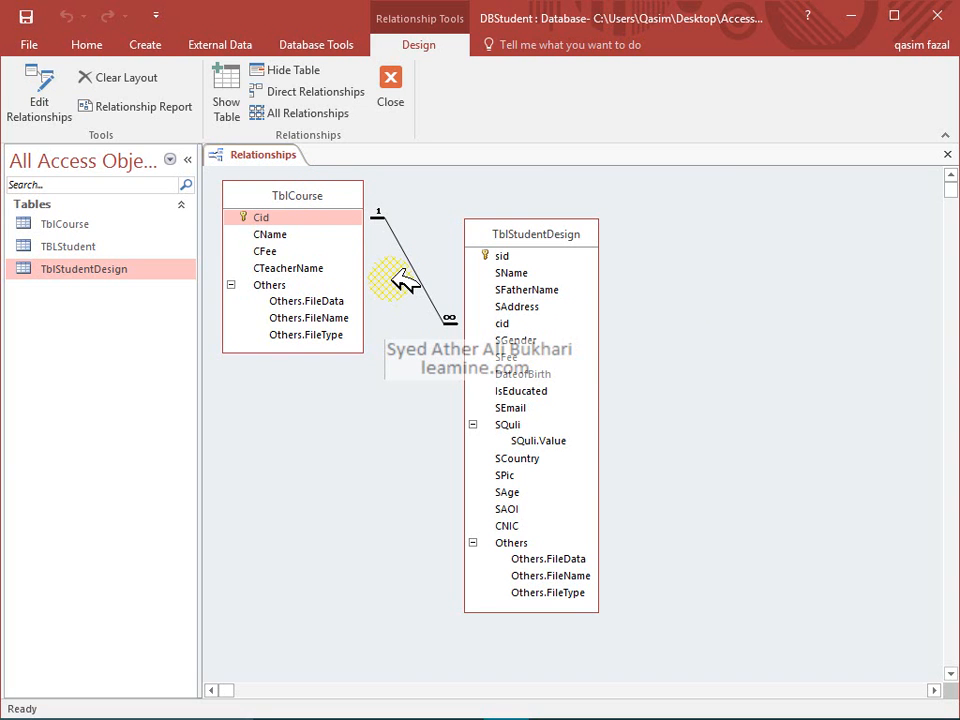
Collapse the Others and SQuli subfields in TblStudentDesign, and shorten its box to fit the remaining fields.
left_click(548, 440)
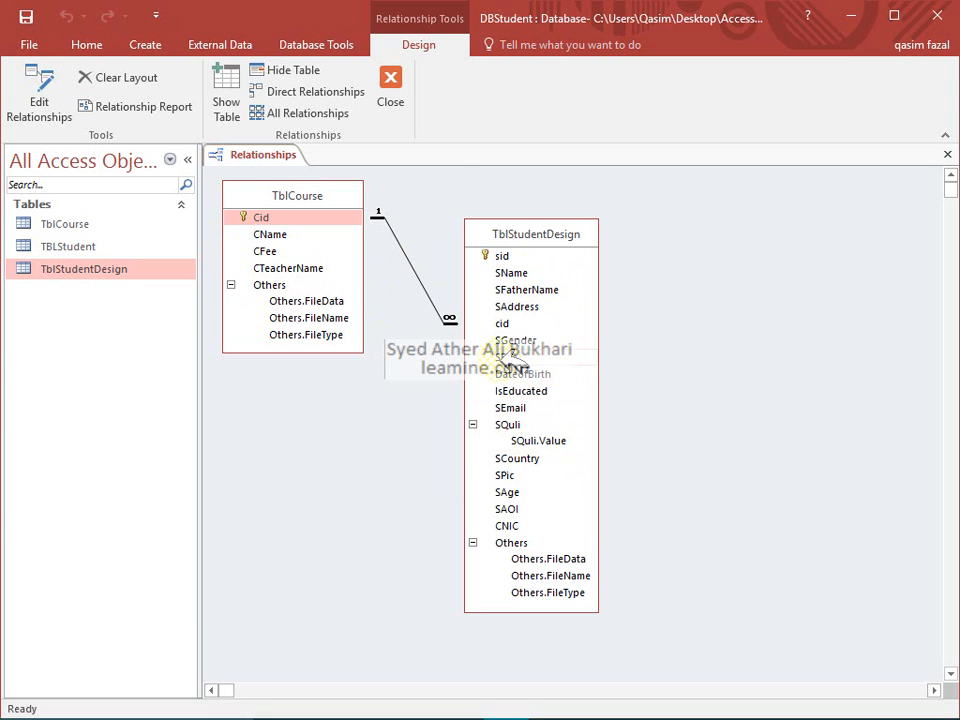
left_click(473, 542)
left_click(473, 424)
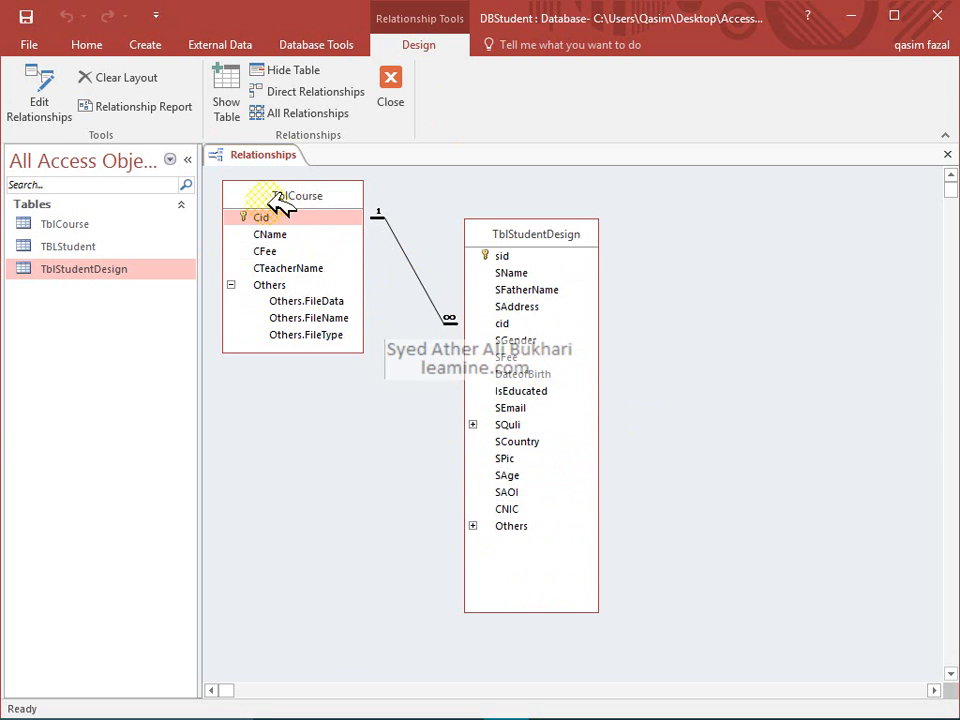
left_click(45, 14)
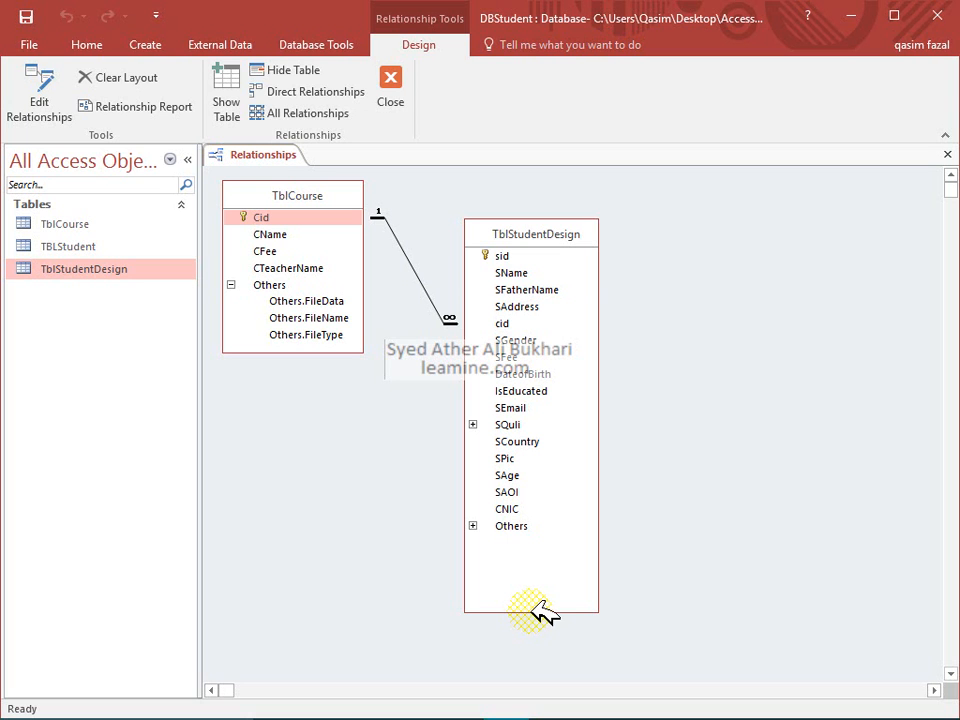
left_click_drag(545, 612, 542, 553)
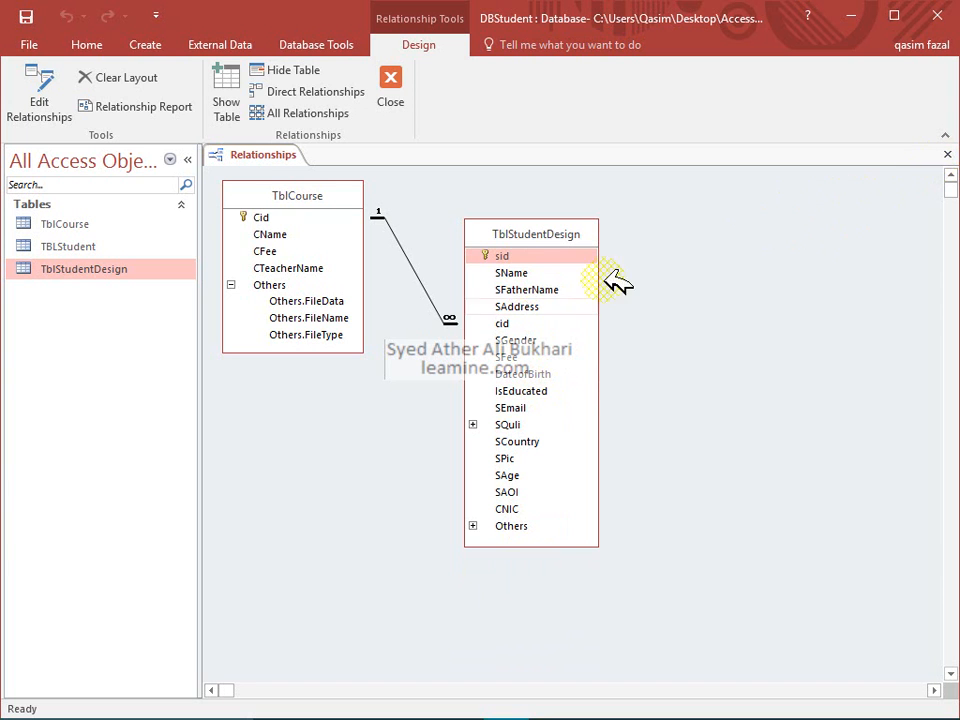
Open the table design of TblStudentDesign from the relationships layout, and close the layout with its changes saved.
right_click(532, 324)
left_click(585, 364)
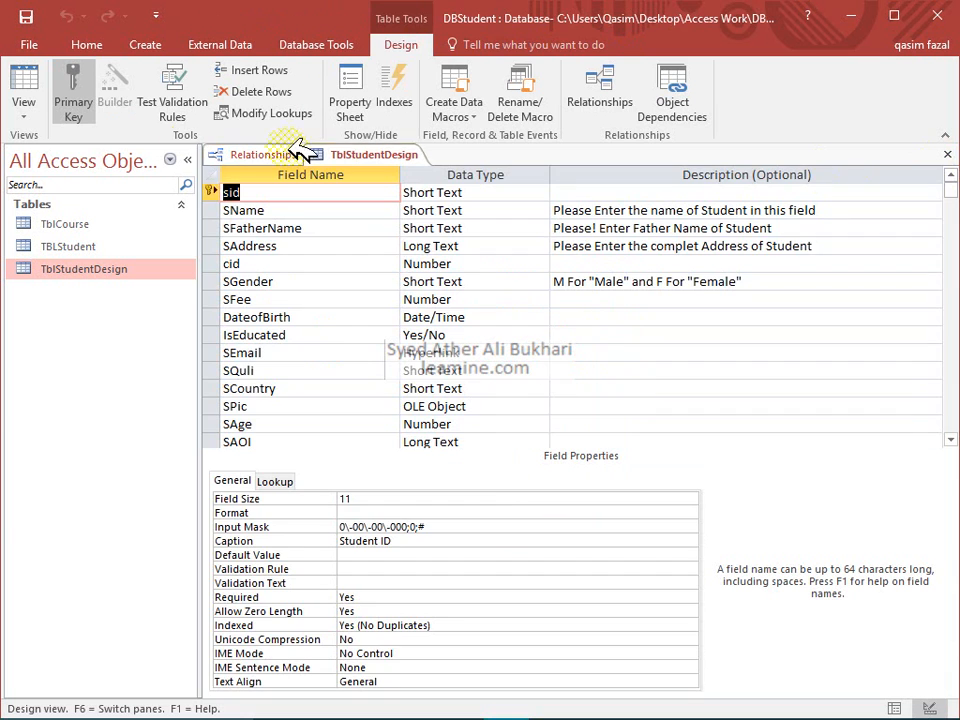
left_click(290, 155)
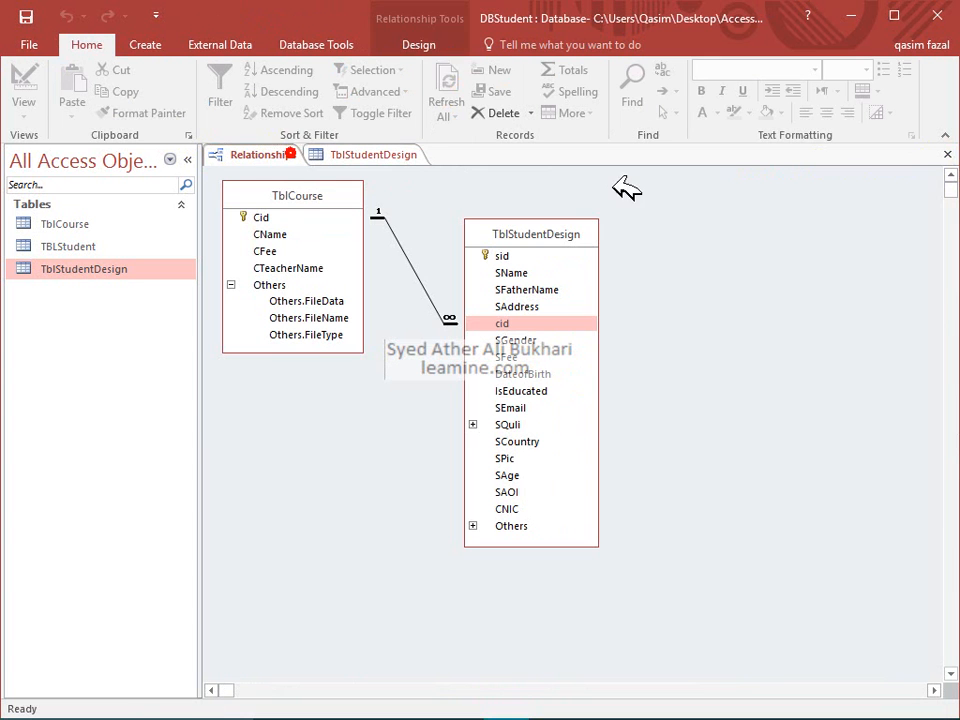
left_click(947, 154)
left_click(455, 422)
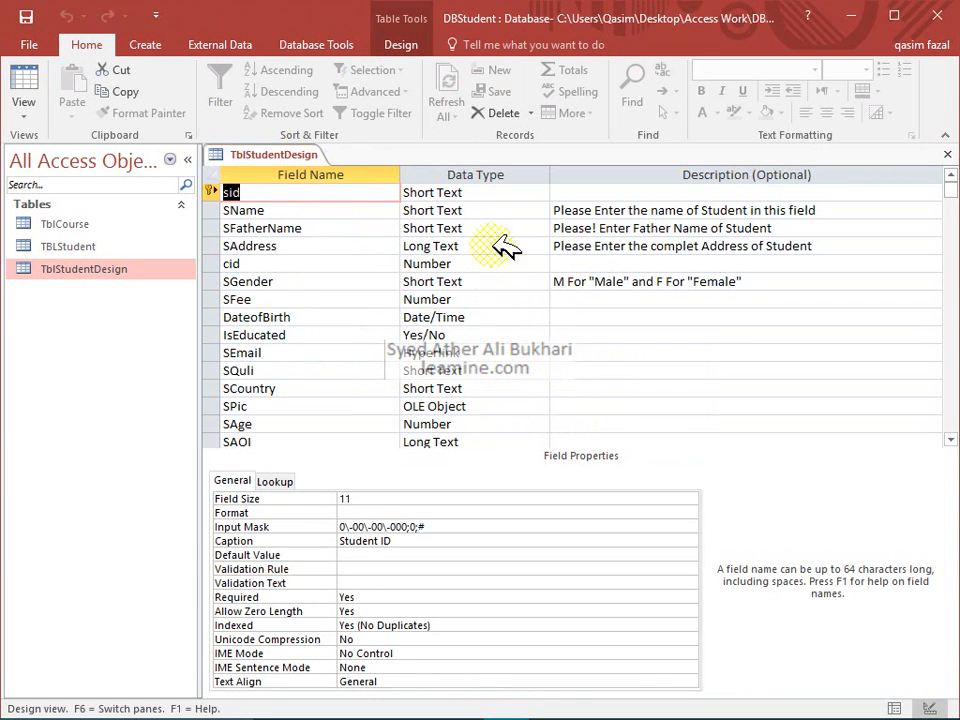
Switch TblStudentDesign to its datasheet and look at the cid choices for the last two student records.
left_click(21, 100)
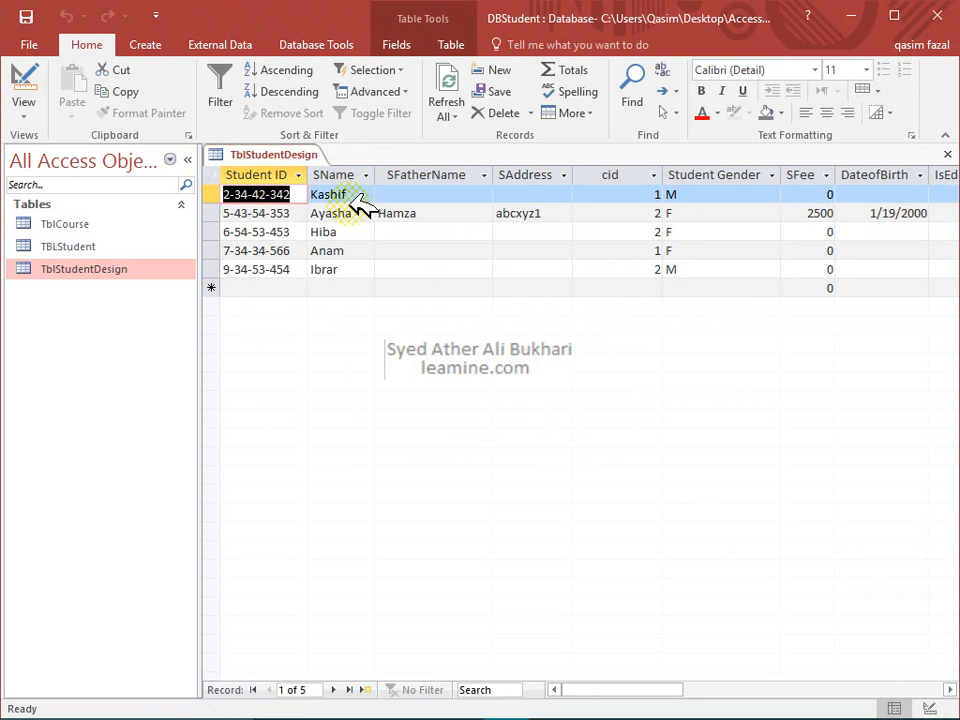
left_click(655, 269)
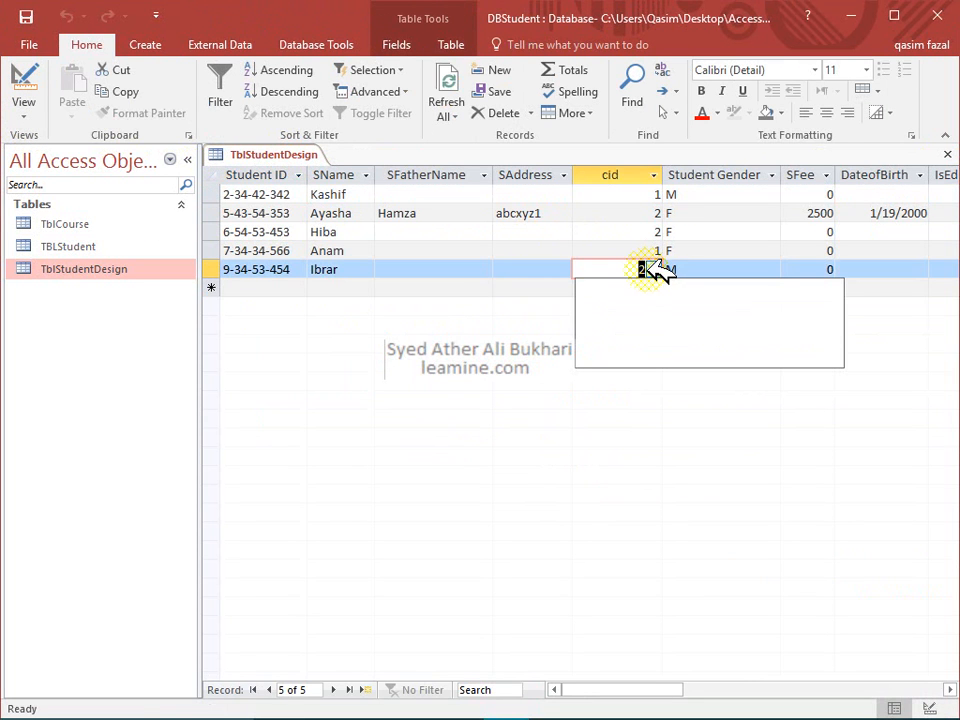
left_click(654, 251)
left_click(613, 253)
left_click(486, 268)
Try to set the last student record's cid to 6, check it against the course list, and discard the edit.
left_click(603, 268)
left_click(603, 268)
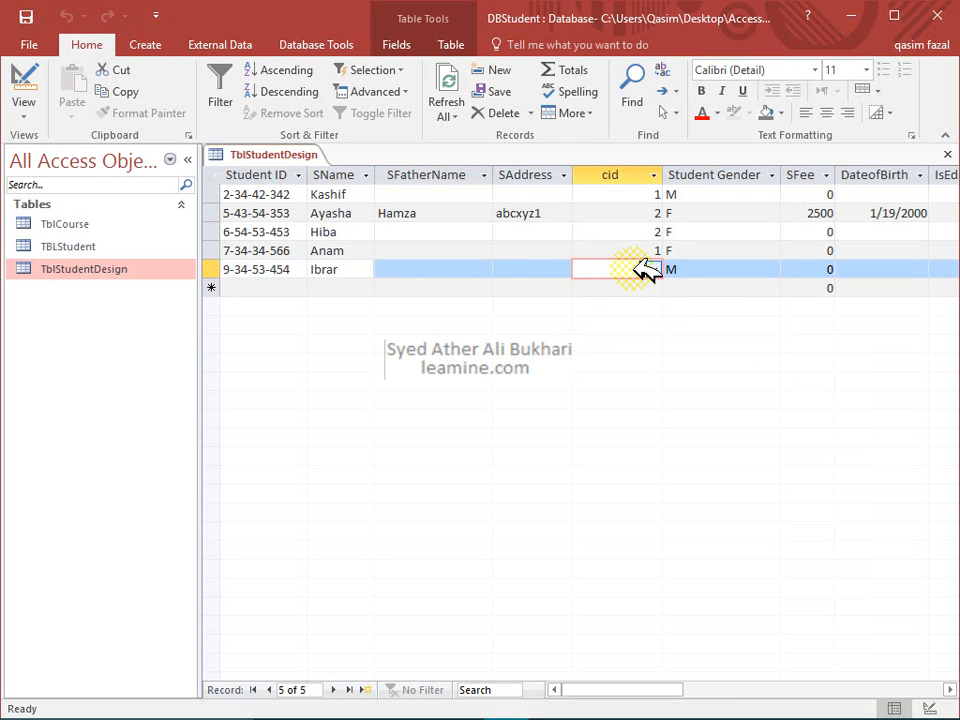
type("6")
left_click(560, 268)
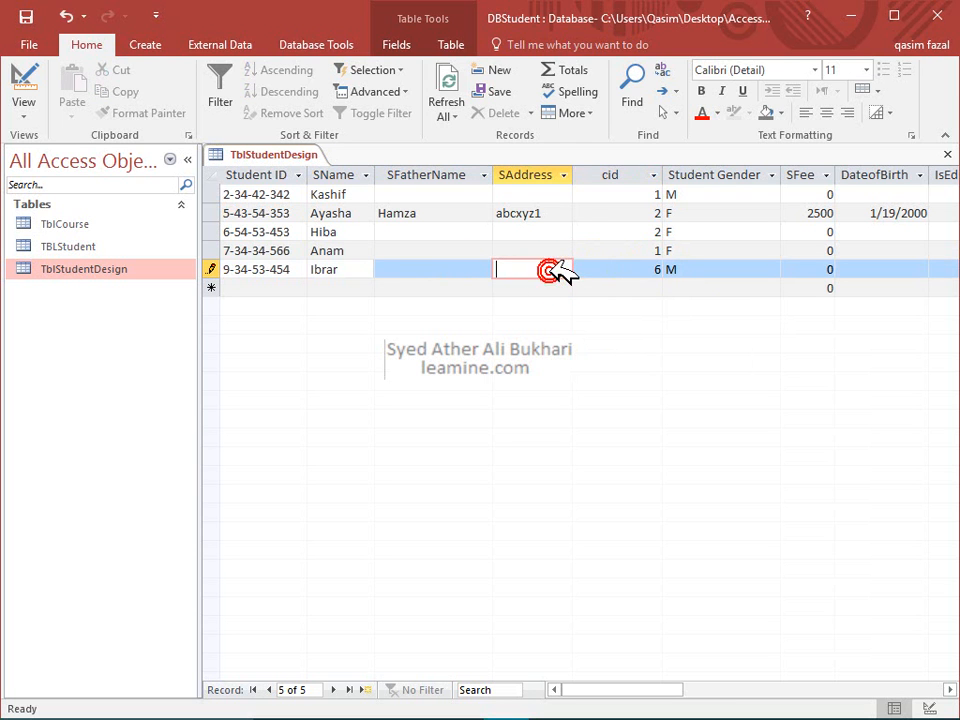
left_click(655, 268)
left_click(656, 268)
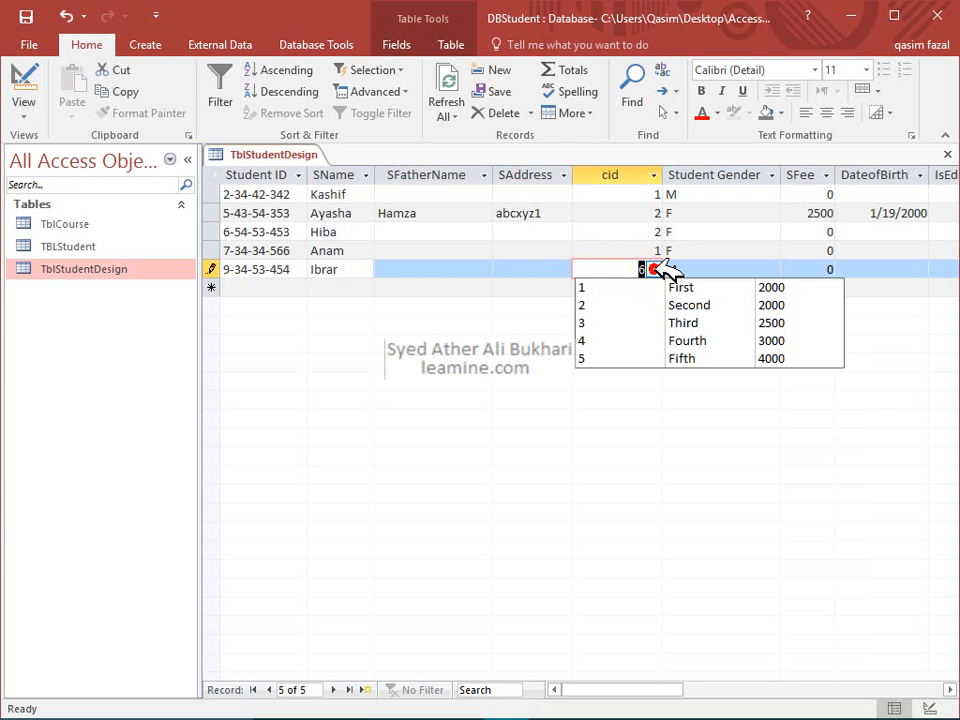
left_click(545, 268)
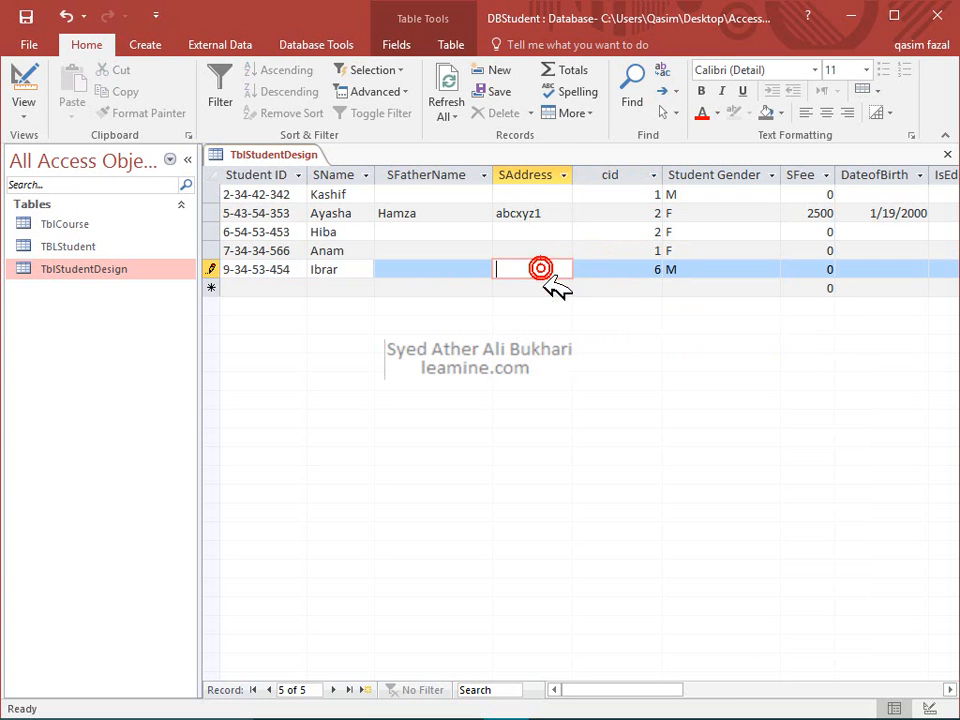
left_click(548, 286)
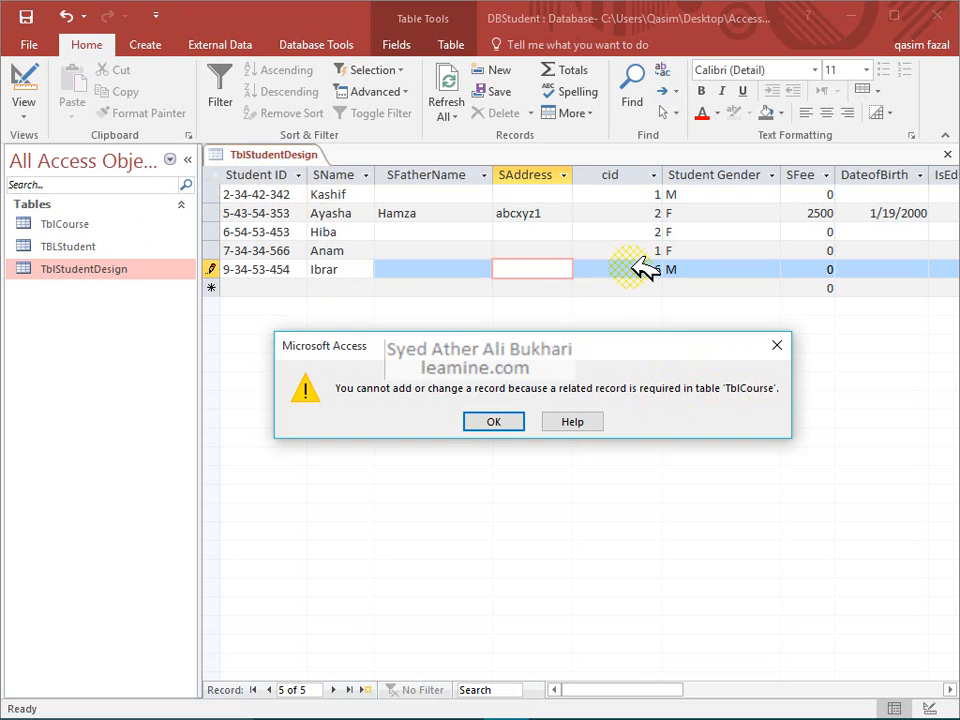
left_click(481, 421)
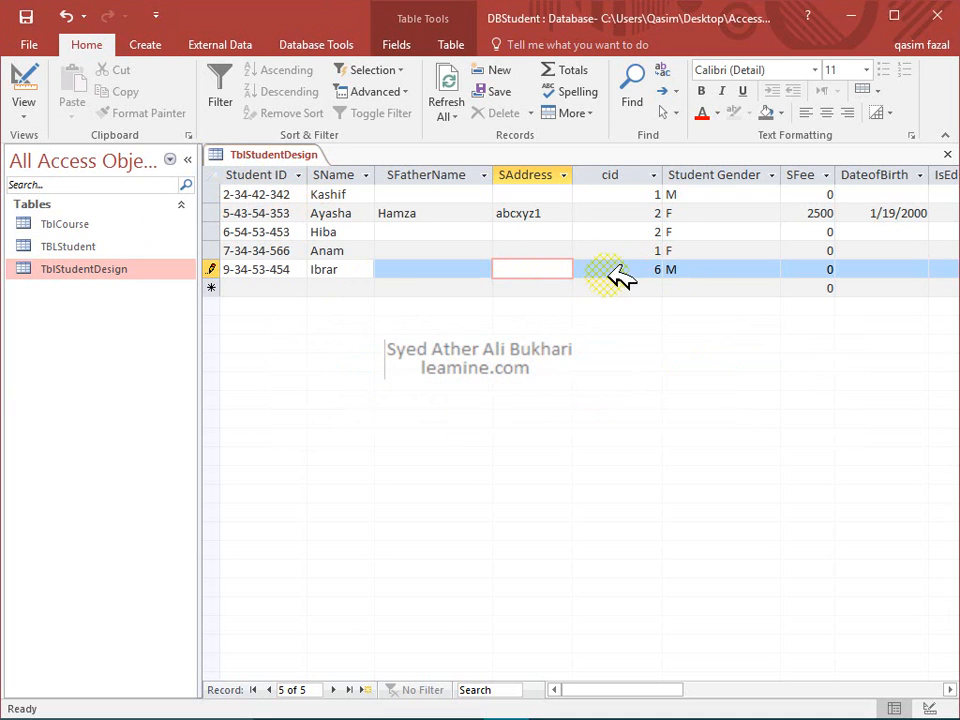
key("Escape")
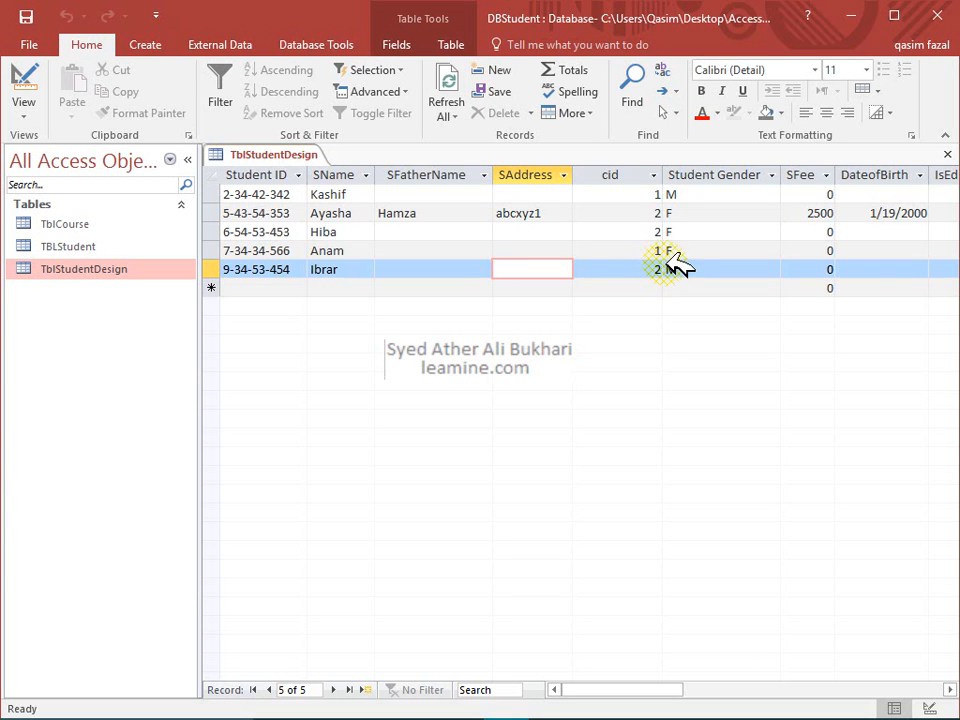
Cancel any remaining edit in the last student record and close TblStudentDesign.
type("1")
key("Escape")
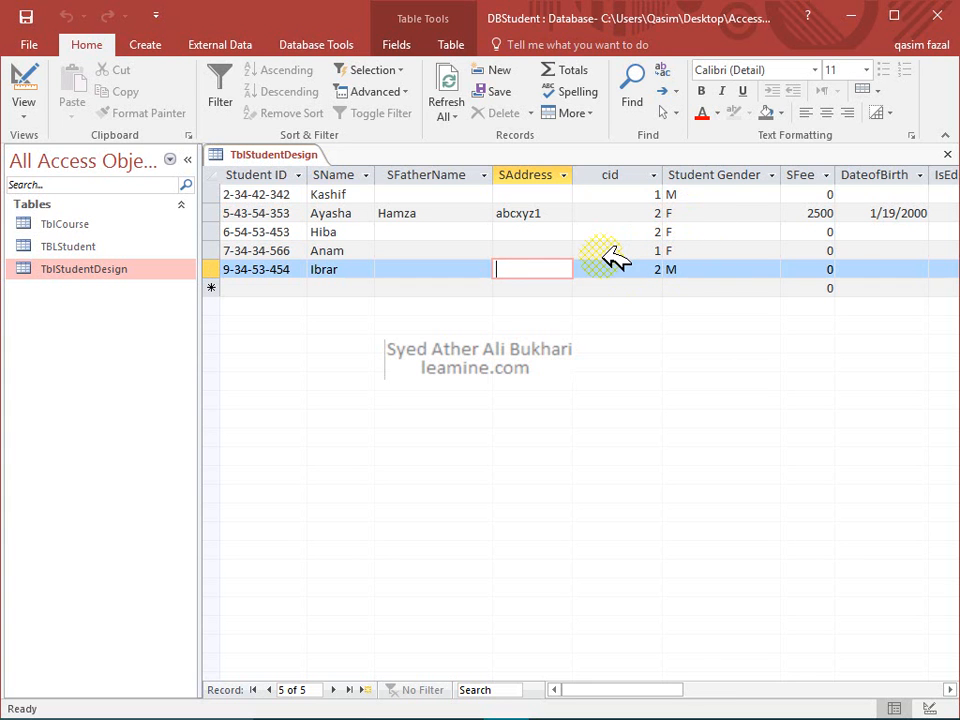
left_click(947, 154)
mouse_move(943, 715)
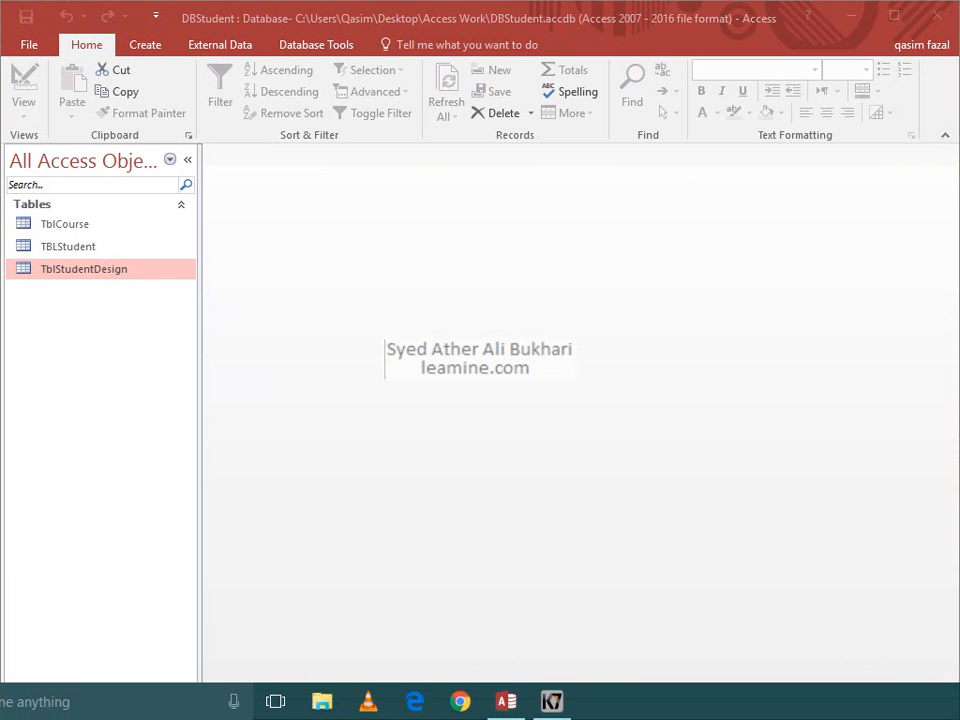
left_click(956, 626)
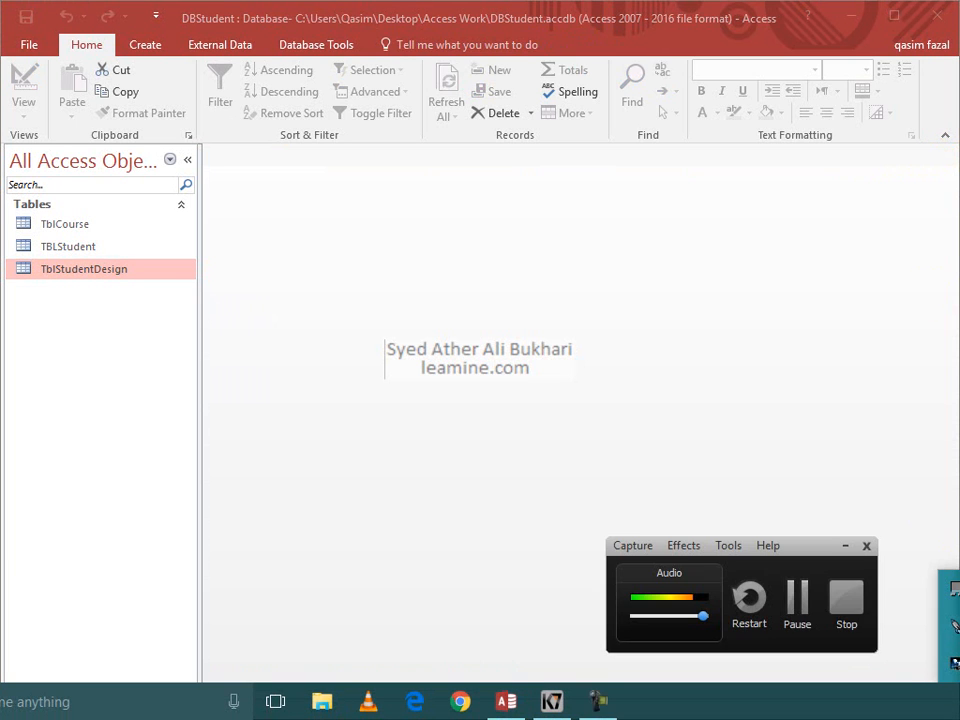